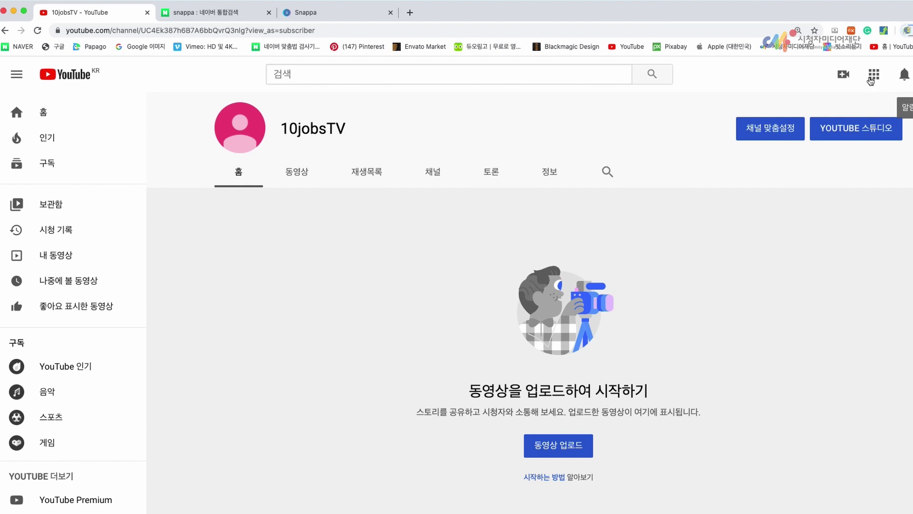
- Switch to Snappa and create a custom graphic sized 800 x 800 px
click(330, 13)
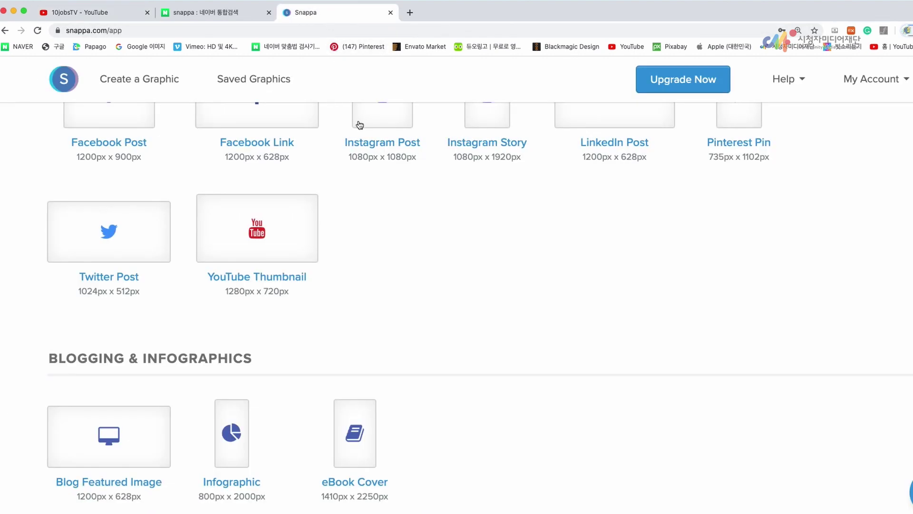
scroll(314, 214, up, 8)
click(129, 317)
text(800)
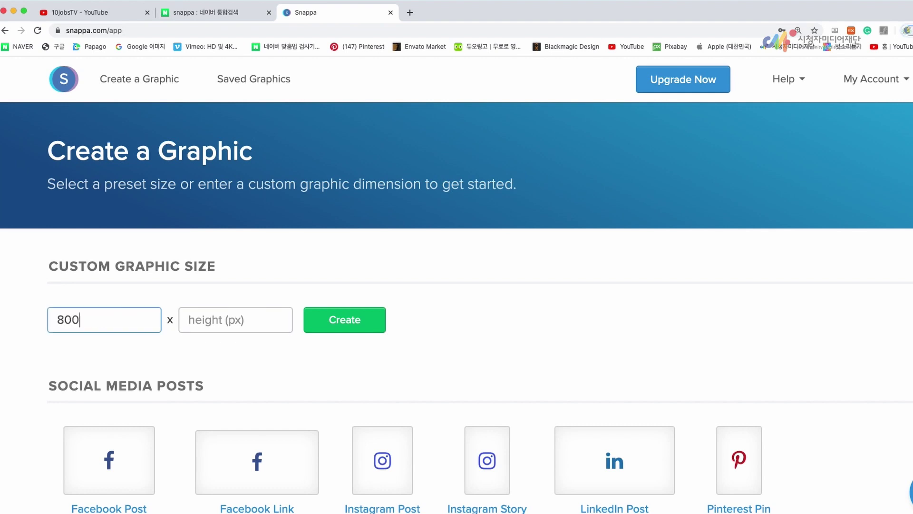
click(233, 318)
text(800)
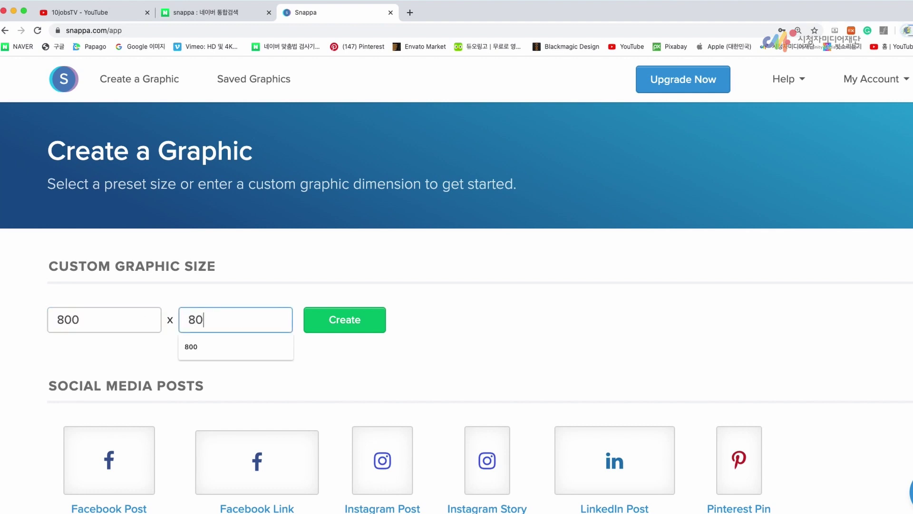
click(456, 322)
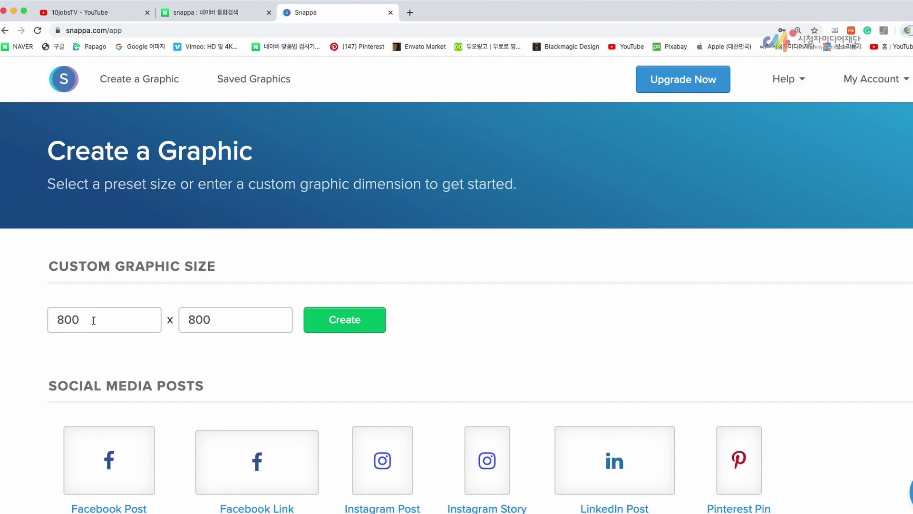
scroll(452, 316, down, 2)
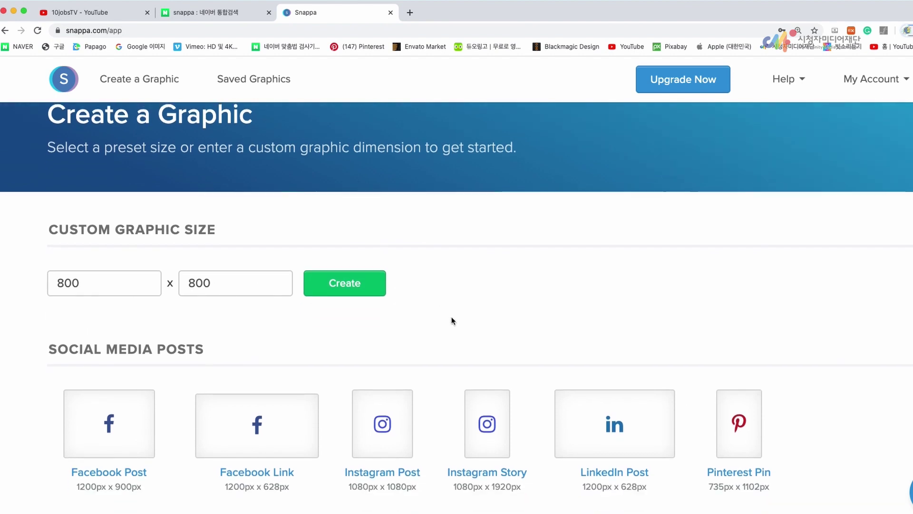
click(346, 288)
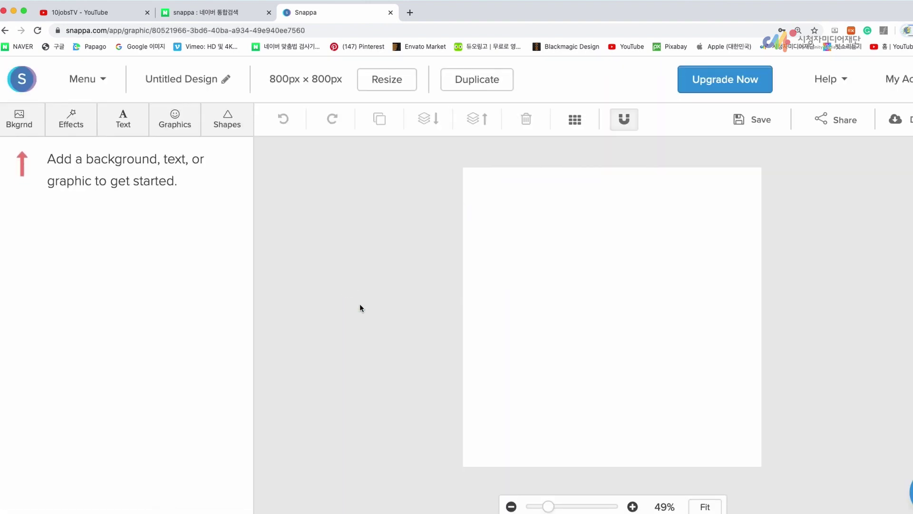
- Browse the background photo library with reshuffled selections, plus the available patterns and personal uploads
click(25, 127)
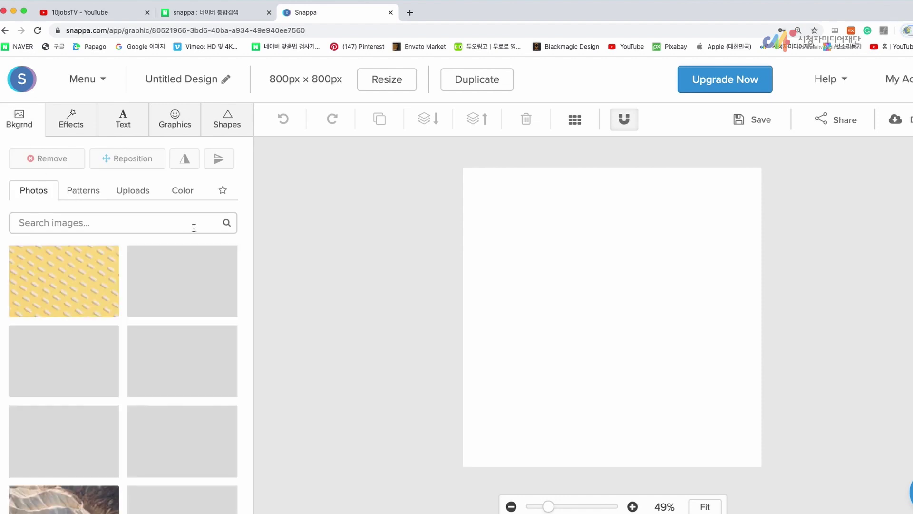
scroll(198, 246, down, 1)
scroll(197, 246, down, 4)
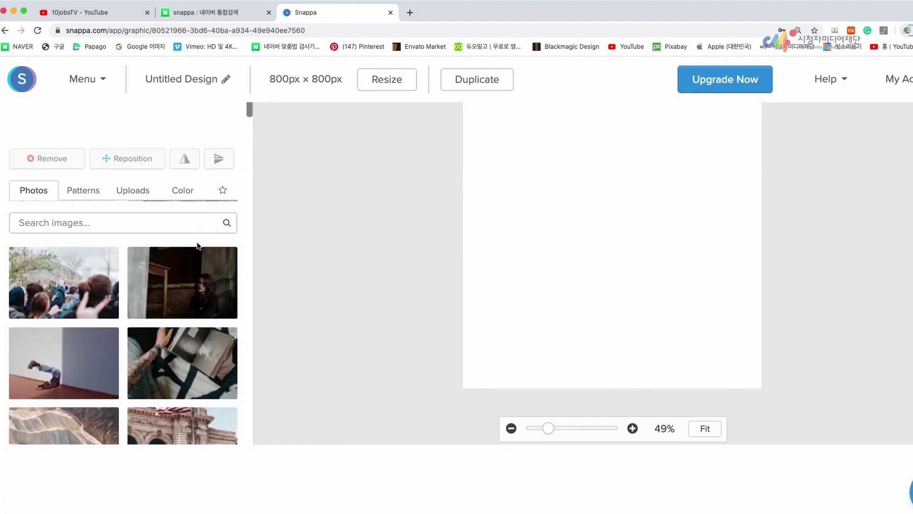
scroll(188, 315, up, 5)
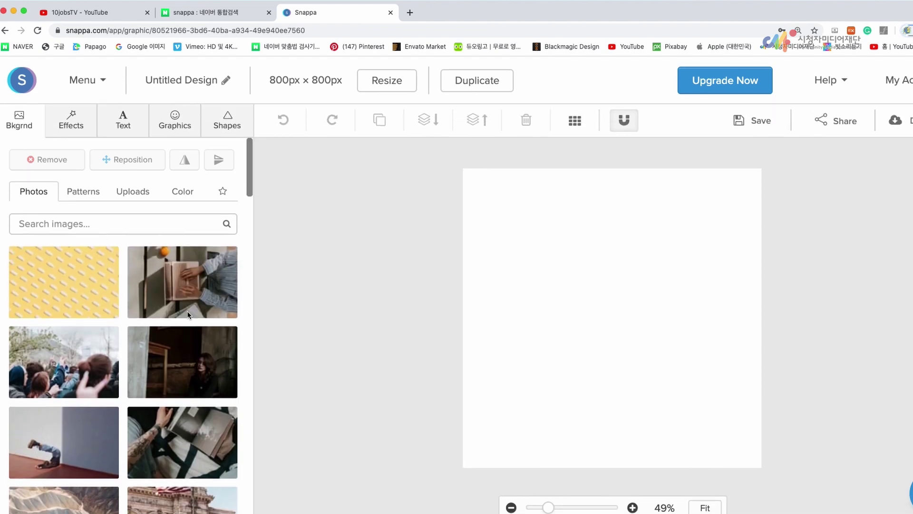
scroll(189, 315, down, 8)
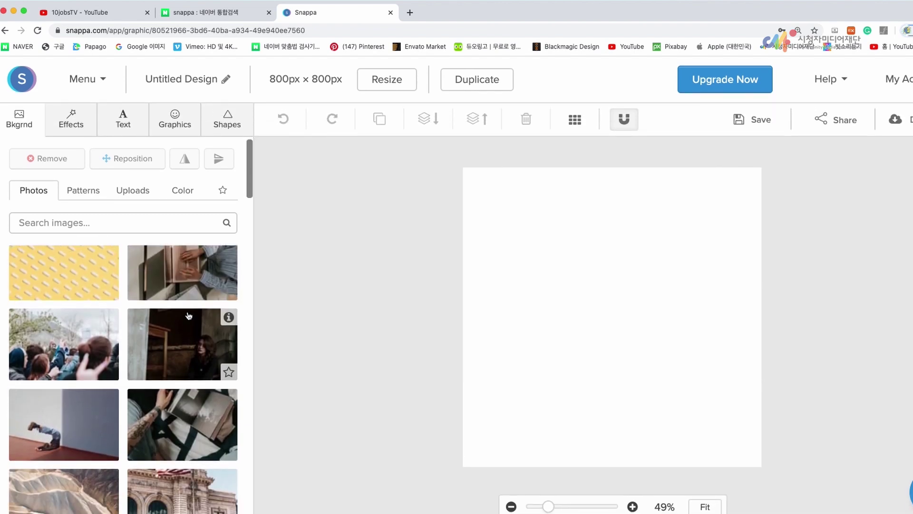
scroll(189, 315, down, 5)
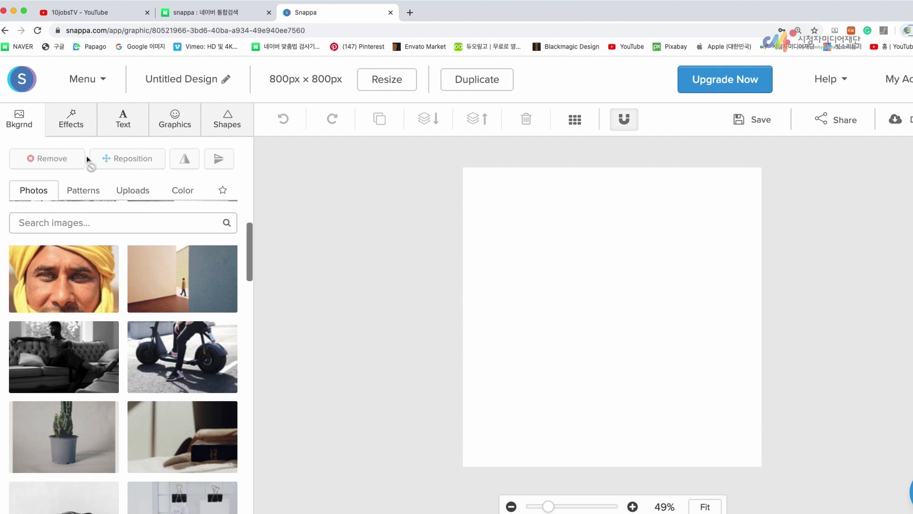
click(36, 191)
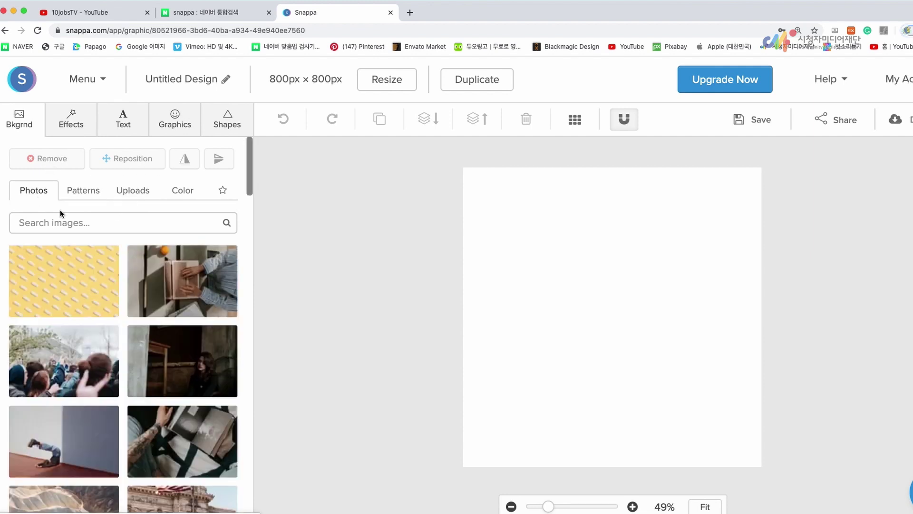
click(226, 224)
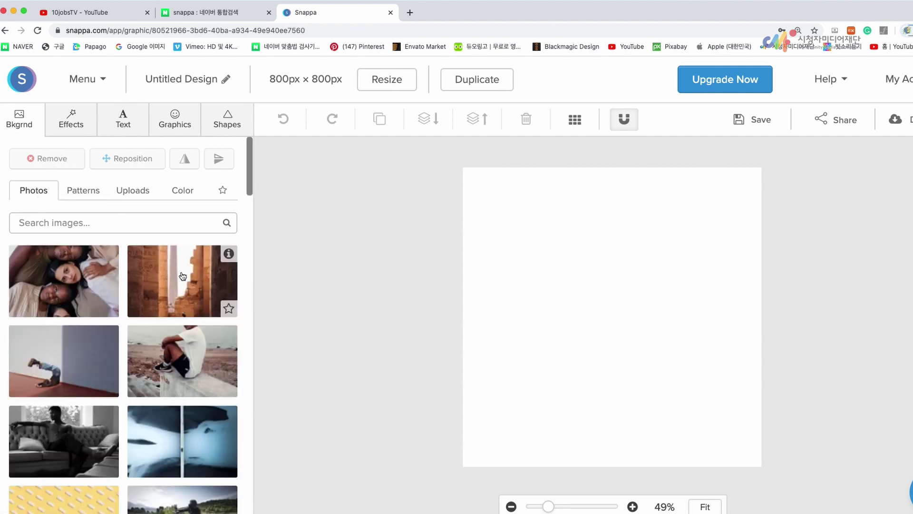
click(227, 223)
drag(246, 185, 264, 165)
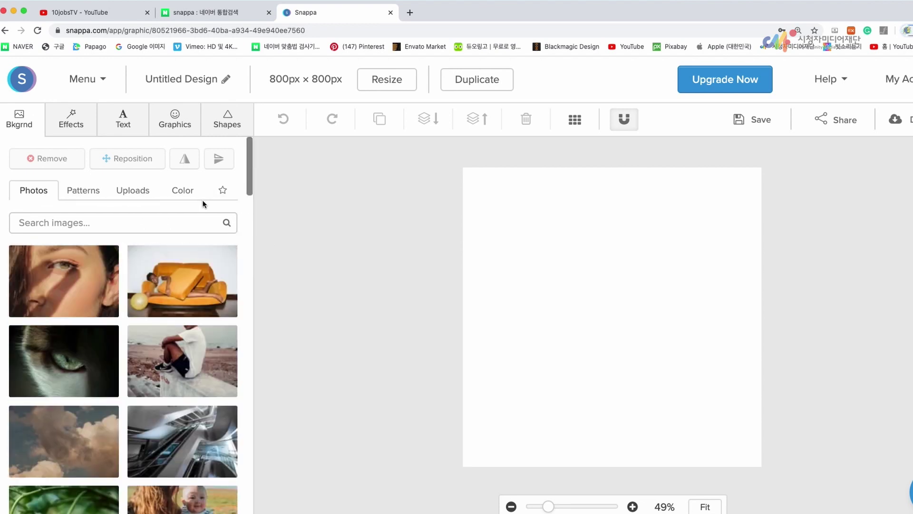
click(83, 194)
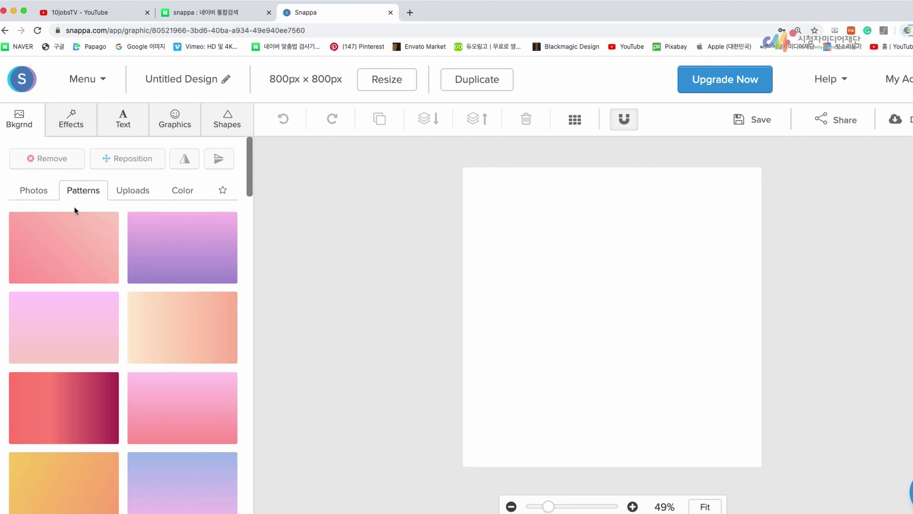
click(121, 196)
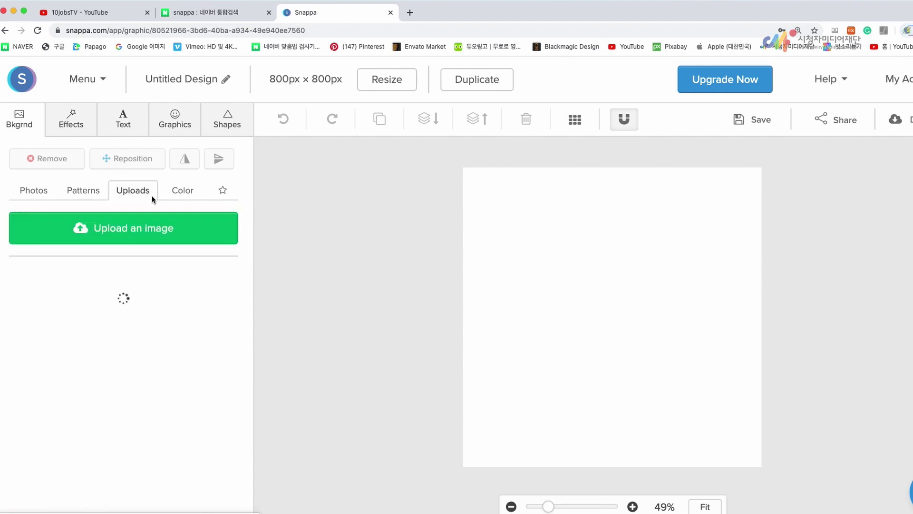
click(148, 237)
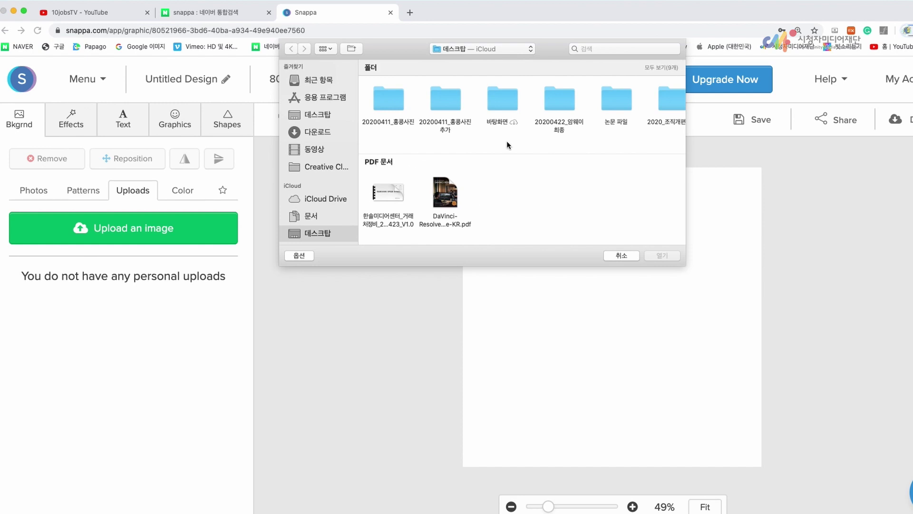
scroll(578, 124, right, 3)
scroll(578, 124, left, 3)
click(620, 257)
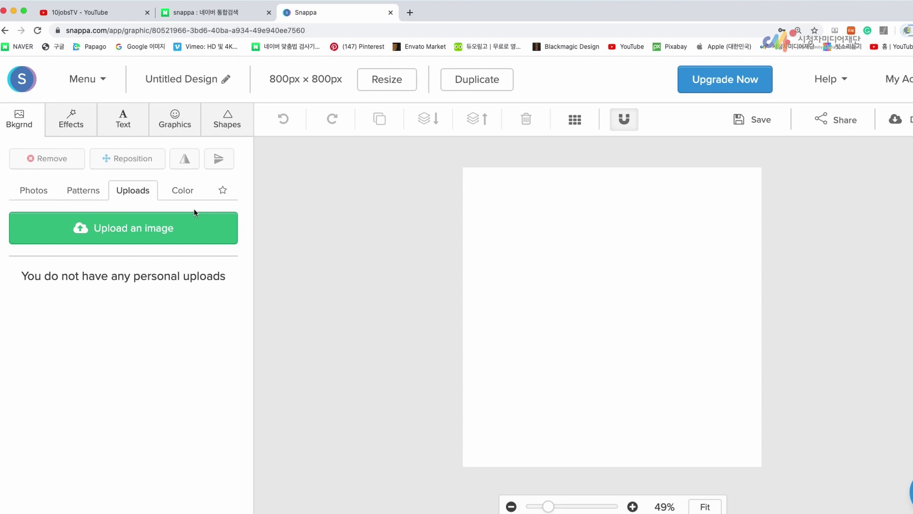
- Upload the image tower-4352892.jpg from the desktop folder 20200411_홍콩사진
click(145, 227)
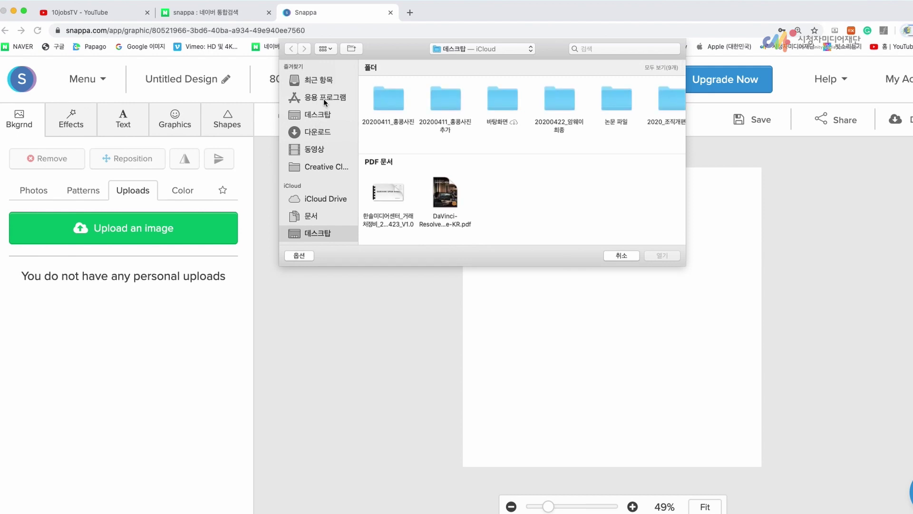
scroll(313, 147, down, 1)
click(321, 119)
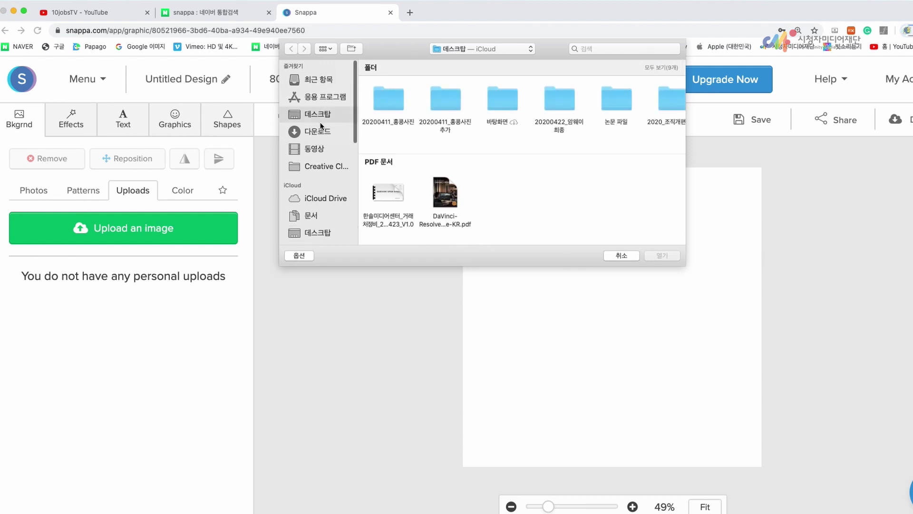
double_click(387, 100)
scroll(440, 143, down, 6)
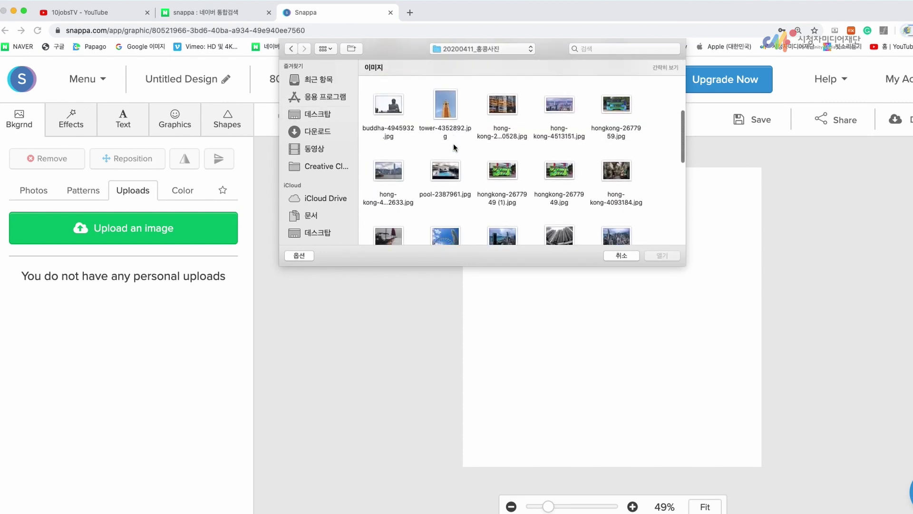
click(453, 114)
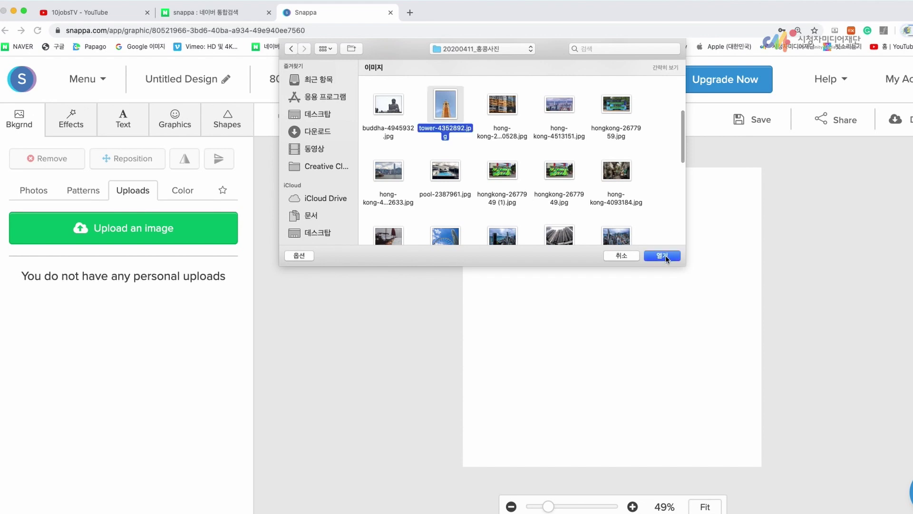
click(661, 255)
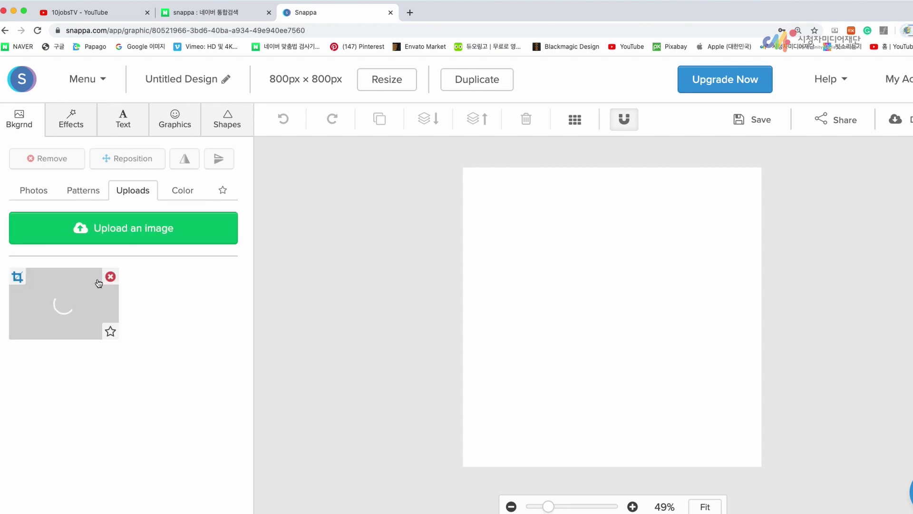
- Apply the uploaded clock tower photo as the canvas background and inspect it
scroll(181, 325, down, 1)
click(81, 287)
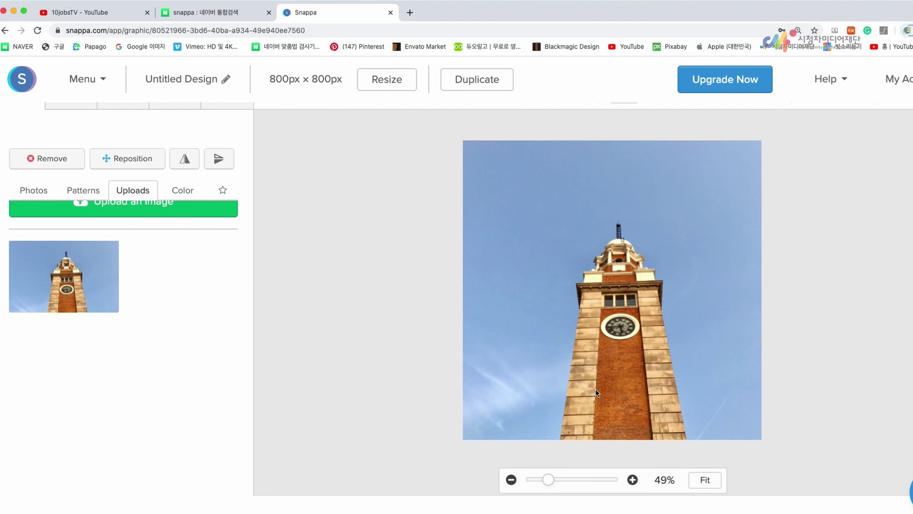
scroll(292, 350, up, 2)
scroll(293, 353, down, 2)
scroll(293, 353, up, 2)
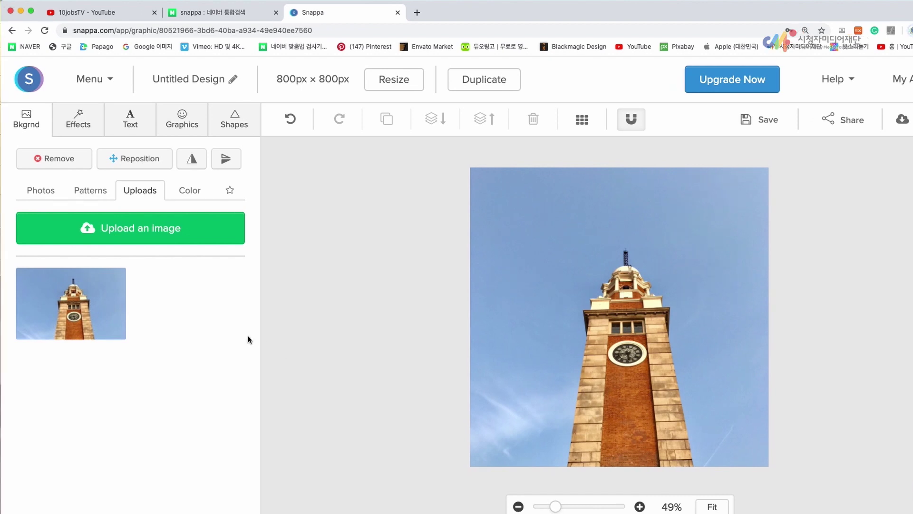
scroll(666, 327, down, 2)
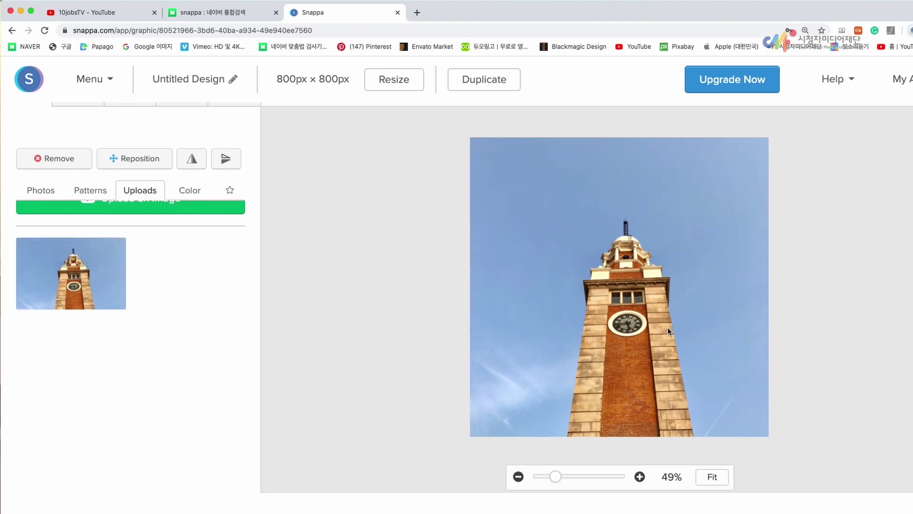
scroll(666, 326, up, 2)
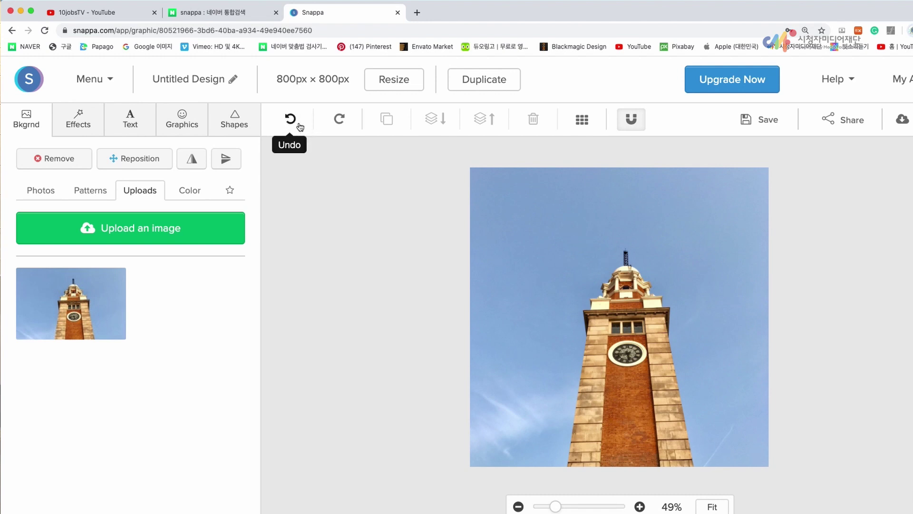
- Undo the clock tower background, redo it, and undo it again
click(293, 121)
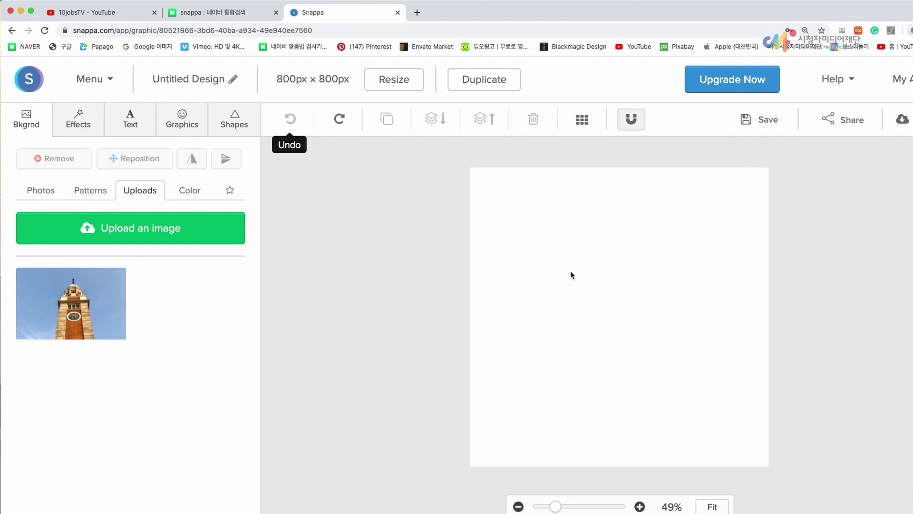
click(340, 120)
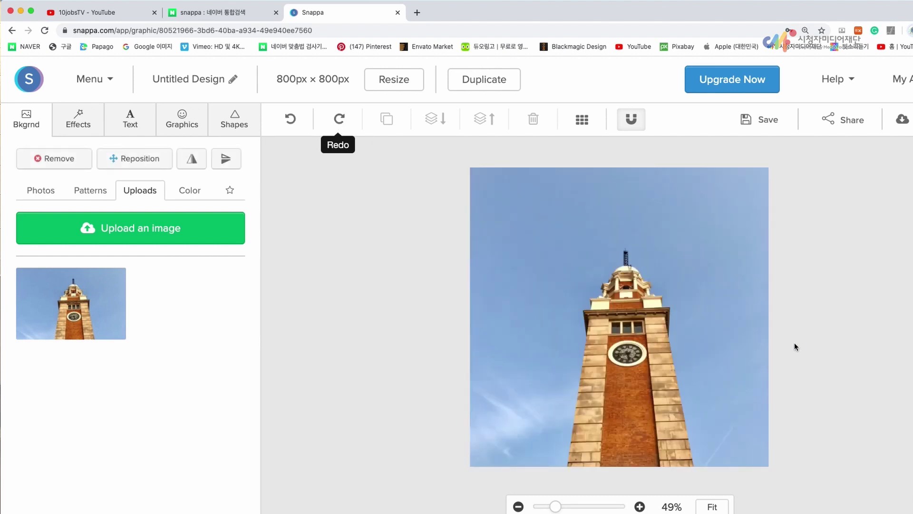
click(290, 118)
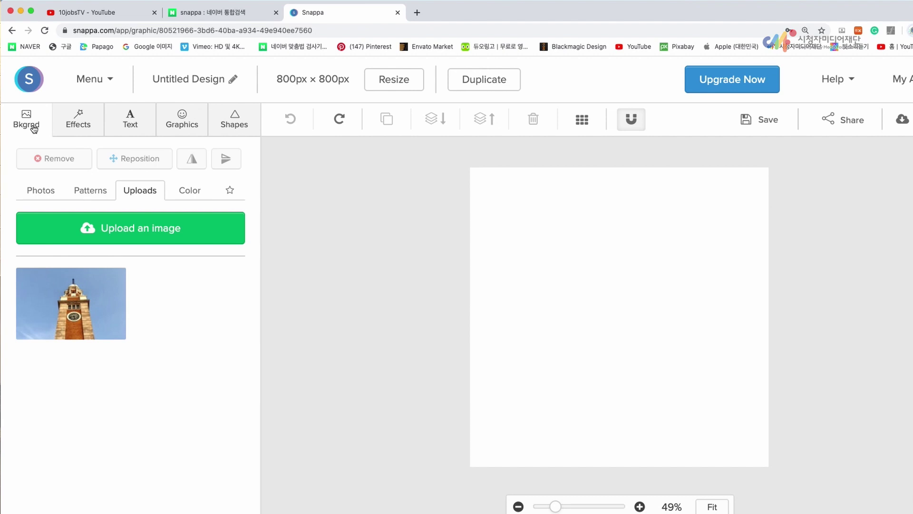
- Look through the stock background photos for a suitable image
click(69, 126)
click(20, 123)
click(35, 193)
scroll(158, 282, down, 3)
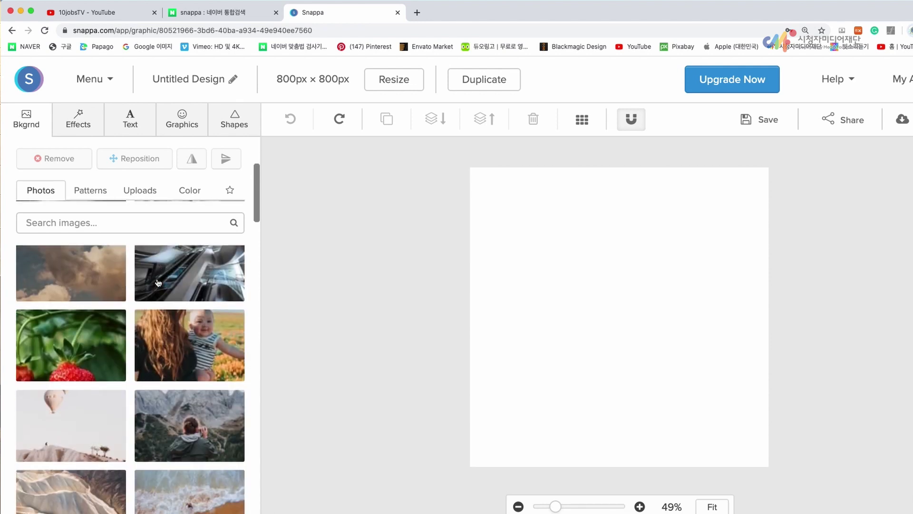
scroll(159, 282, down, 15)
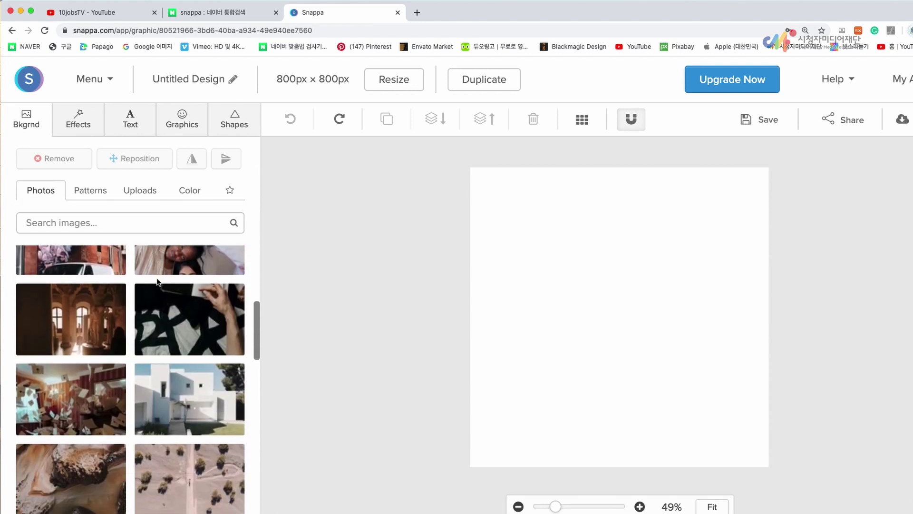
scroll(158, 281, down, 15)
scroll(158, 282, down, 10)
scroll(158, 282, down, 5)
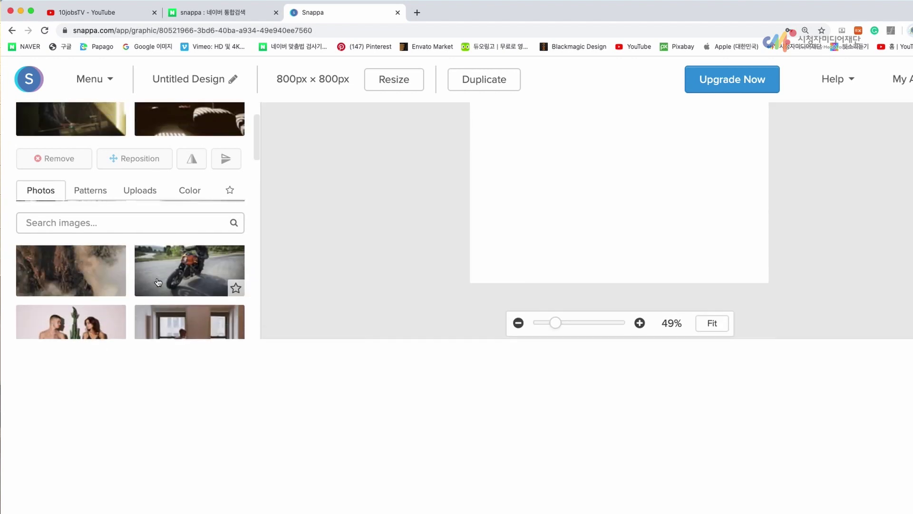
scroll(146, 299, down, 10)
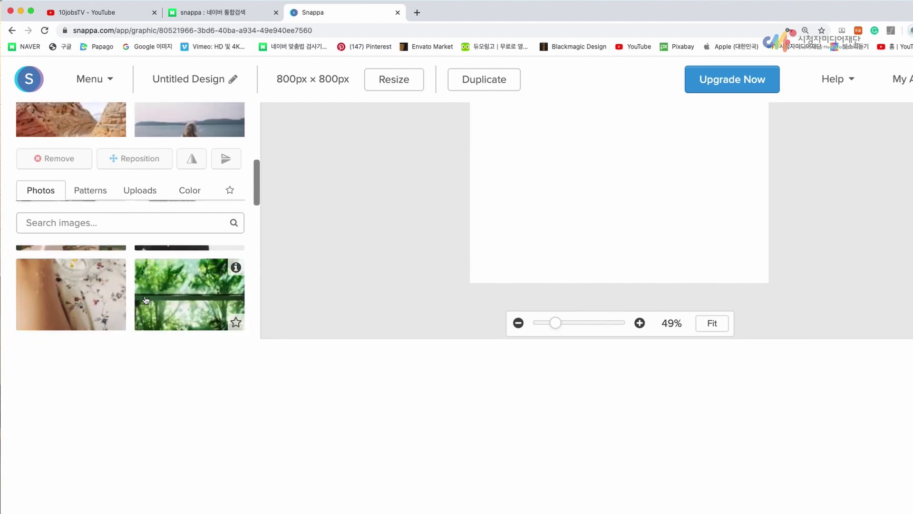
scroll(146, 300, down, 10)
scroll(146, 299, down, 10)
scroll(146, 300, down, 10)
scroll(146, 300, down, 10)
scroll(146, 299, down, 5)
- Search the stock background photos for "hongkong"
click(71, 222)
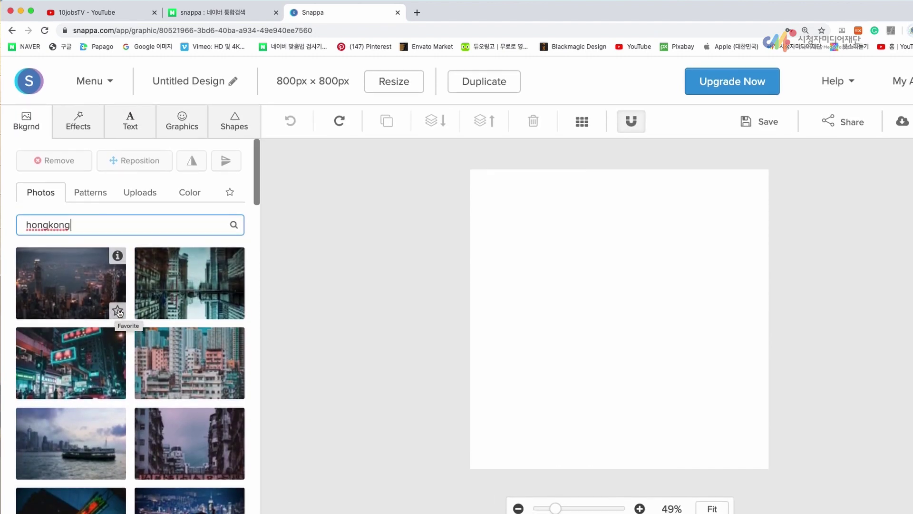
- Look through the stock background photos found for "hongkong"
scroll(116, 314, down, 5)
scroll(124, 314, down, 10)
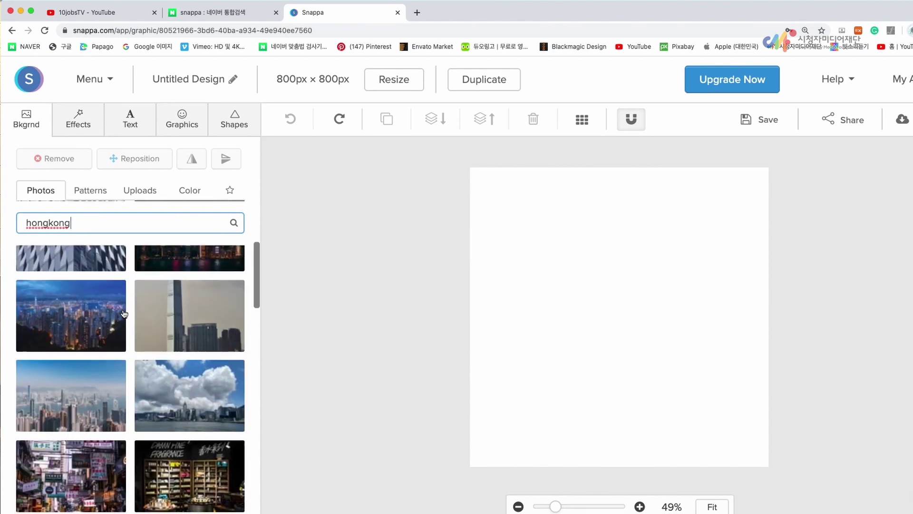
scroll(123, 314, down, 10)
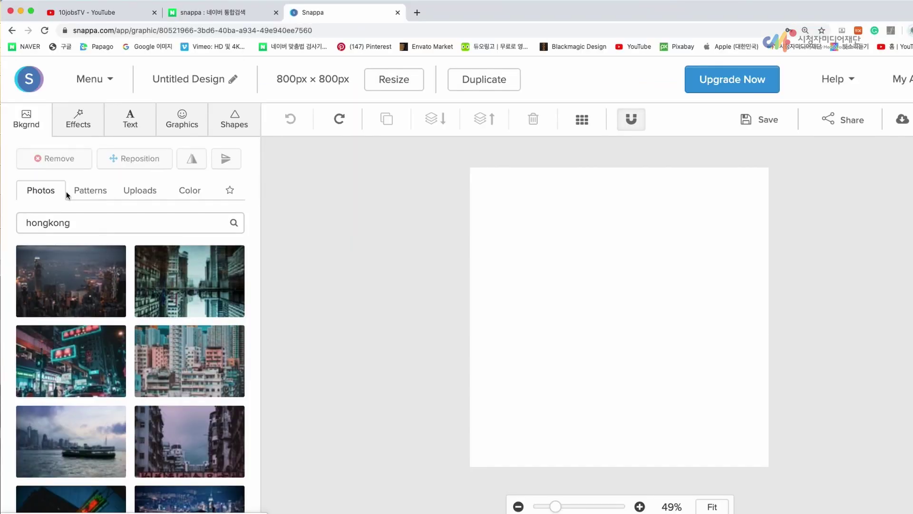
- Try several gradient patterns as the canvas background: peach, blue-to-pink, light blue and green-to-turquoise
click(92, 190)
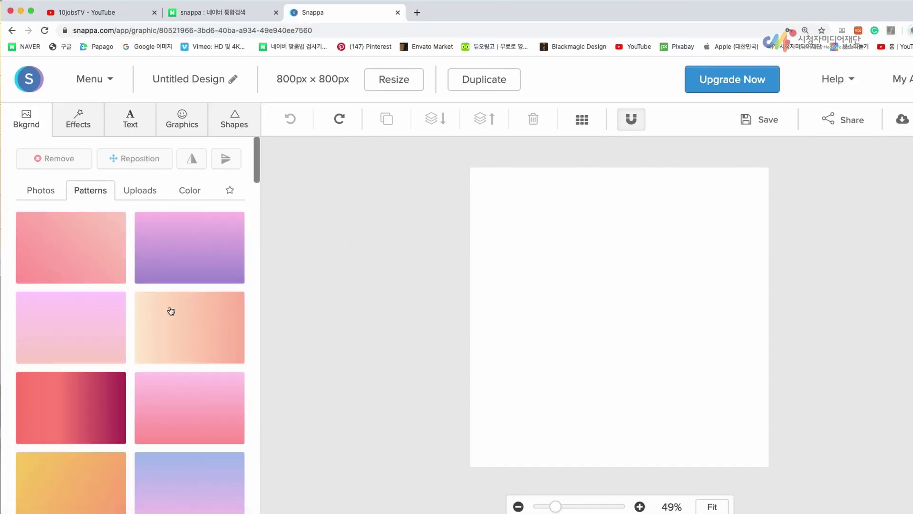
click(202, 342)
scroll(204, 342, down, 5)
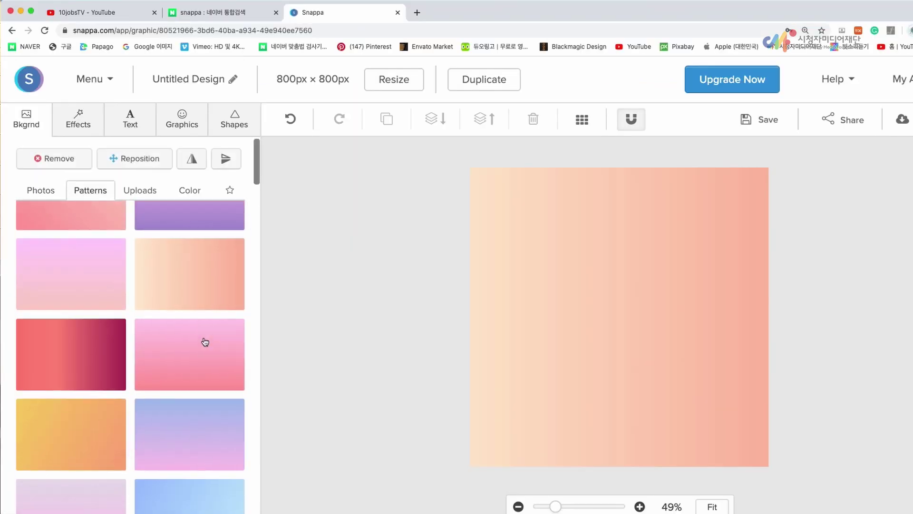
click(204, 341)
scroll(205, 342, down, 2)
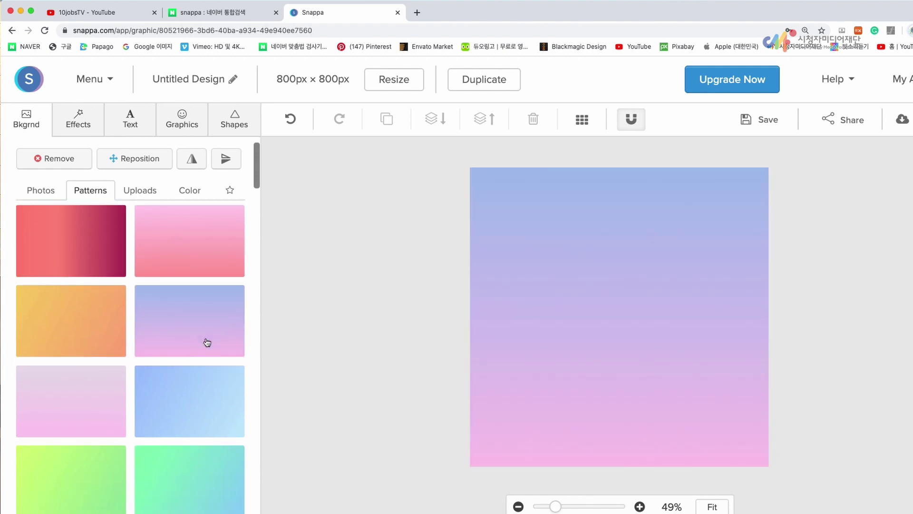
click(205, 342)
scroll(206, 342, down, 3)
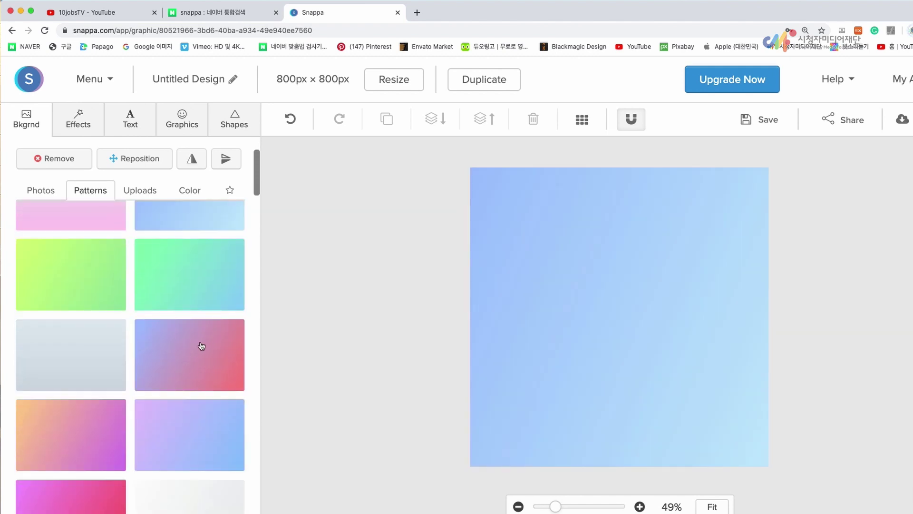
scroll(203, 350, down, 5)
click(200, 353)
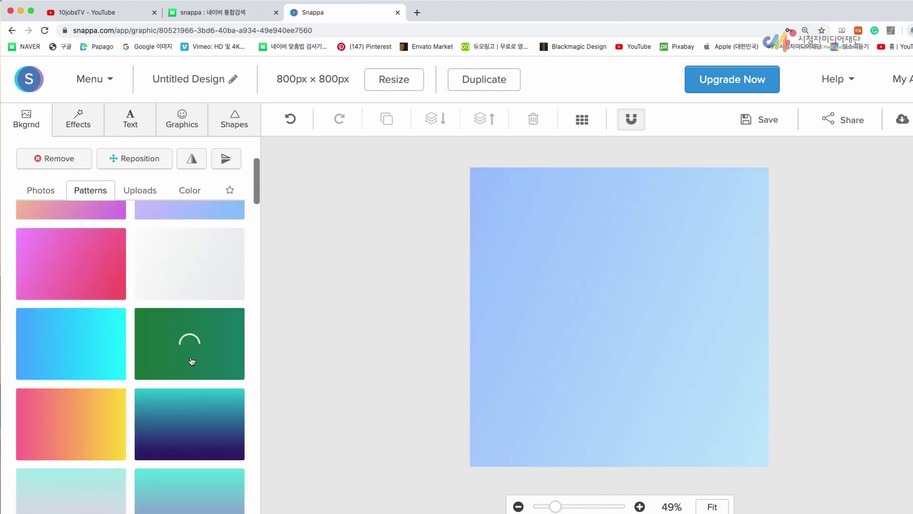
- Look further through the background patterns and apply a yellow-to-red horizontal gradient to the canvas
scroll(192, 361, down, 8)
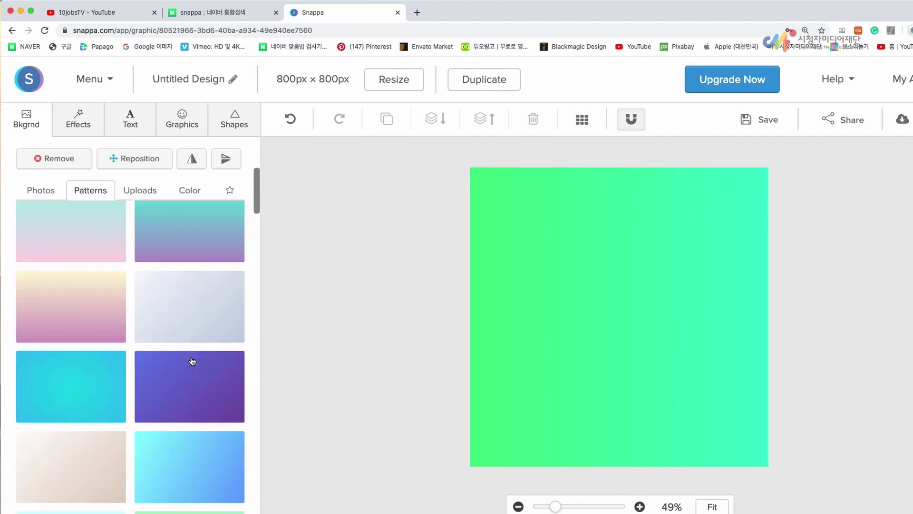
scroll(192, 361, down, 10)
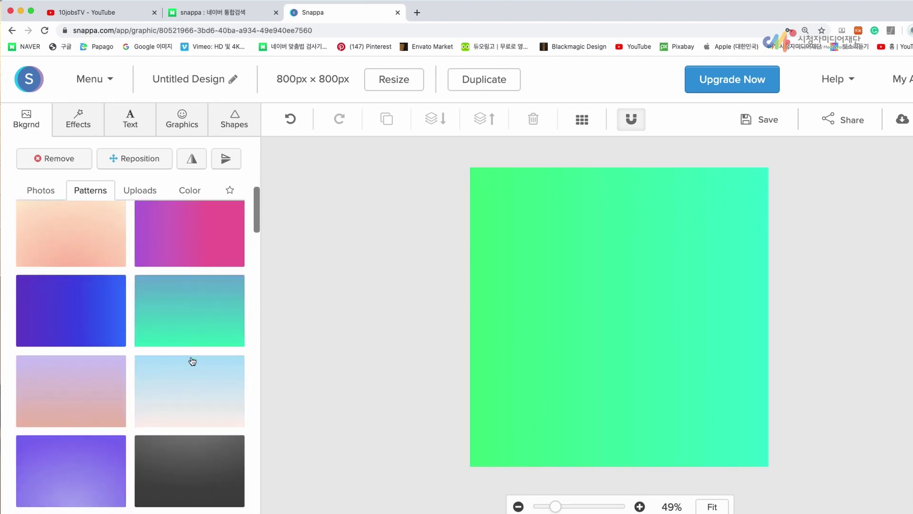
scroll(192, 361, down, 10)
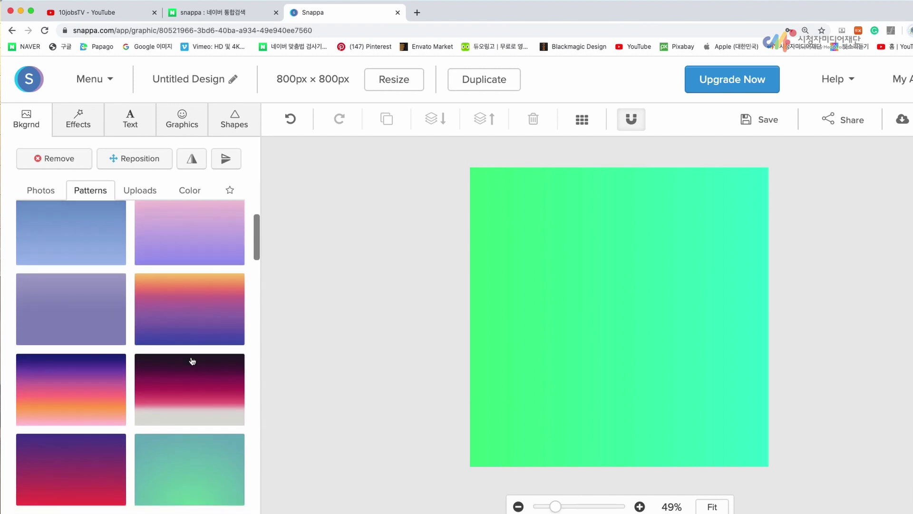
scroll(192, 361, down, 10)
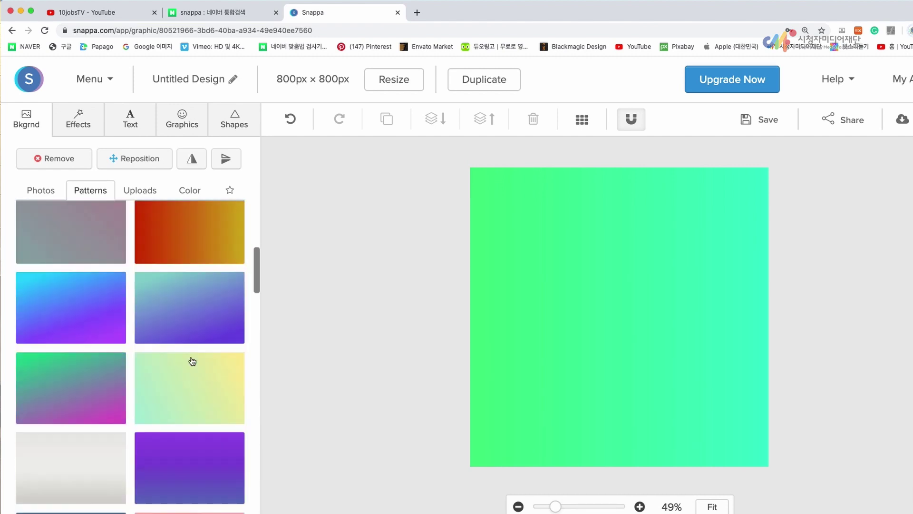
scroll(192, 361, down, 5)
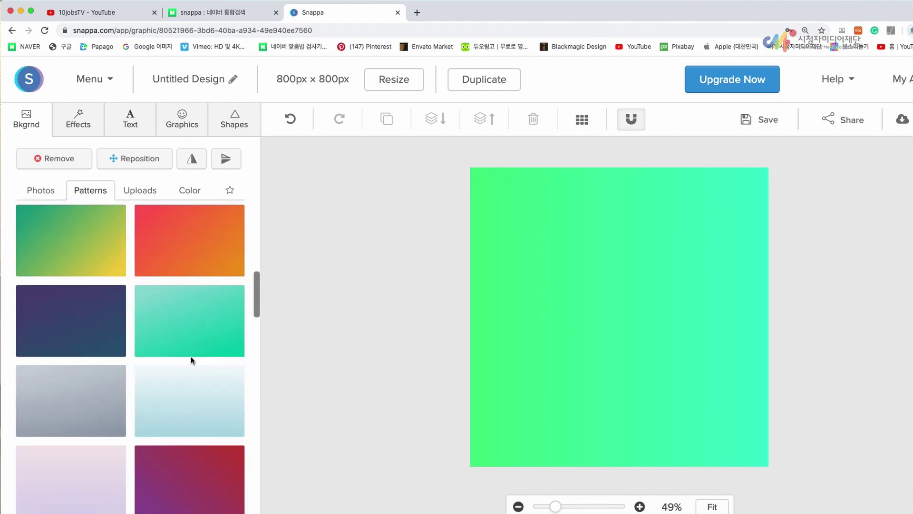
scroll(191, 359, up, 10)
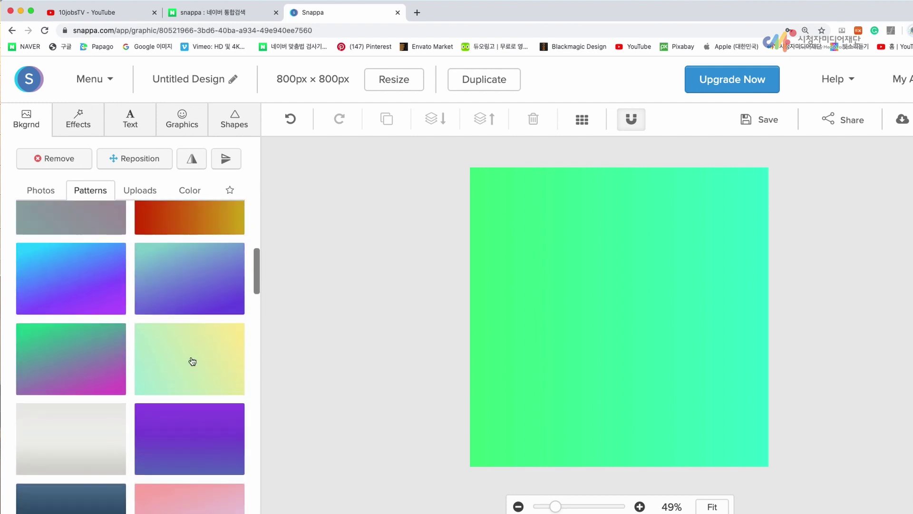
scroll(192, 359, down, 5)
click(191, 359)
- Review the other background sources, including the uploaded images and the solid background color setting
click(28, 125)
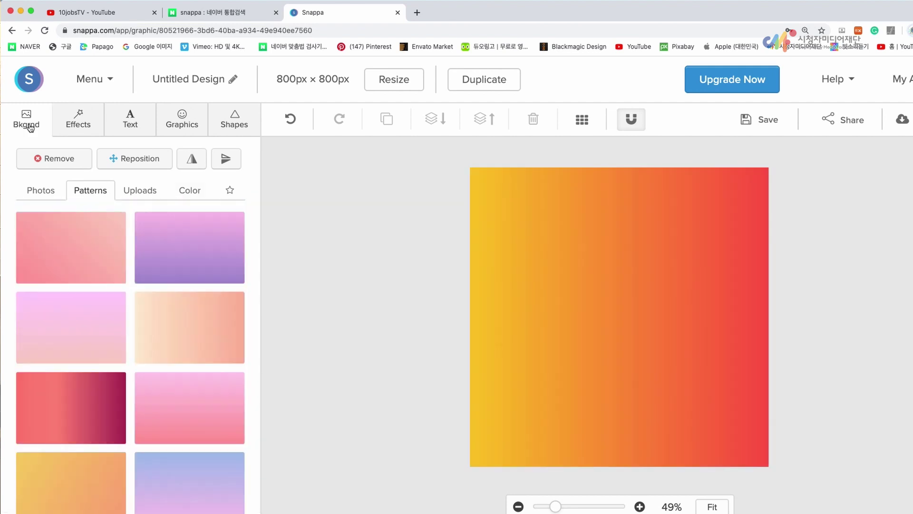
click(138, 195)
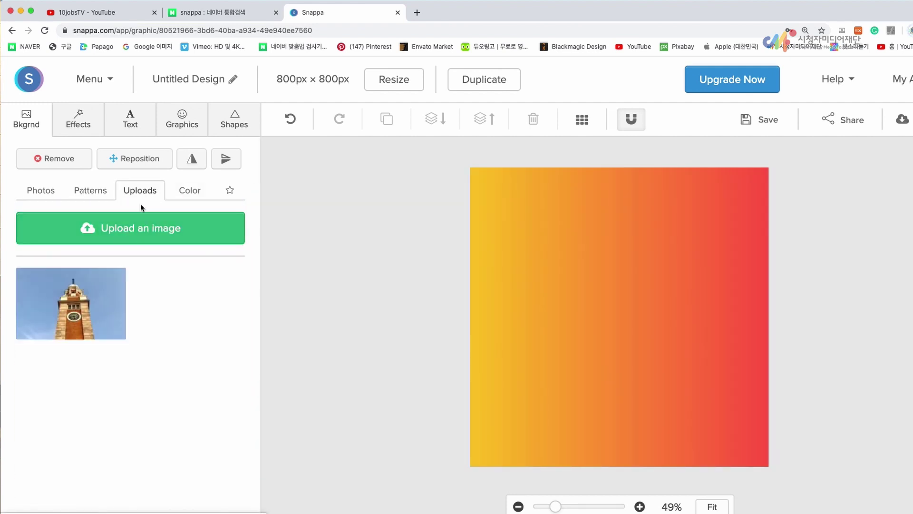
click(179, 198)
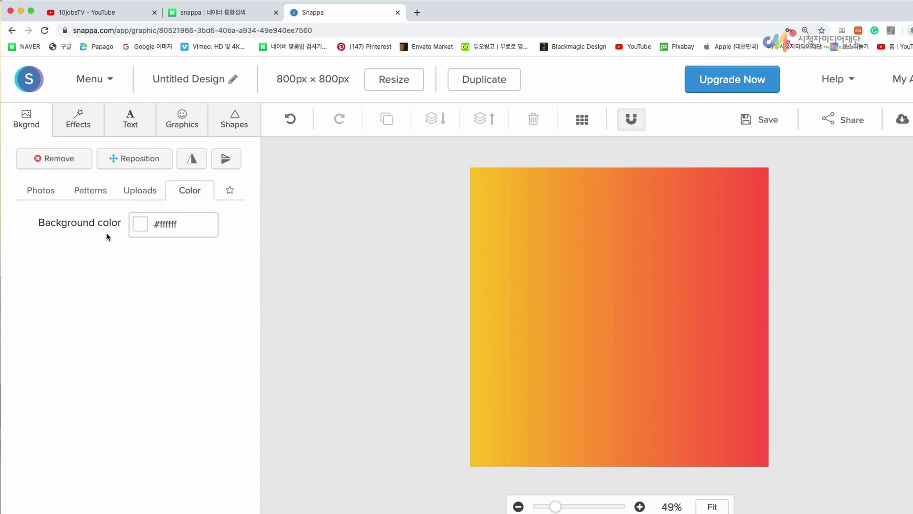
click(138, 196)
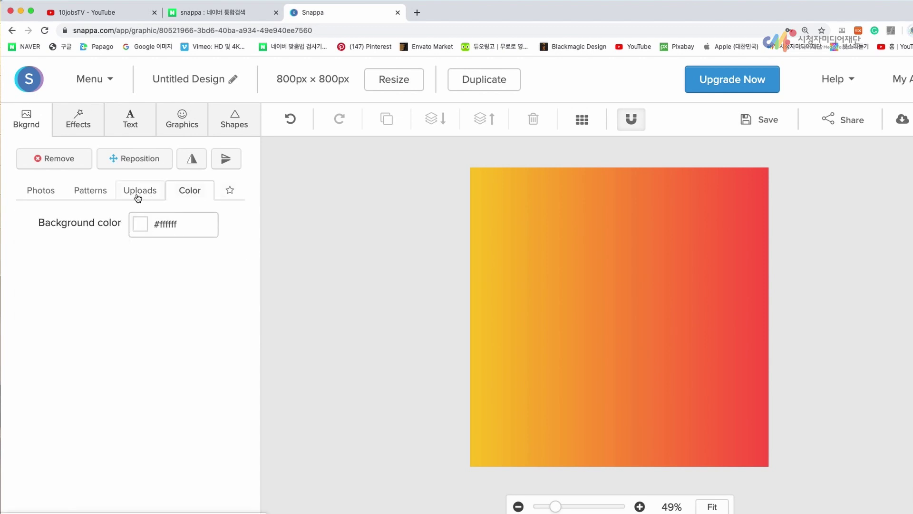
click(187, 195)
click(98, 193)
- Apply the "hongkong" stock photo of a night street with neon signs and a red taxi as the background
click(37, 193)
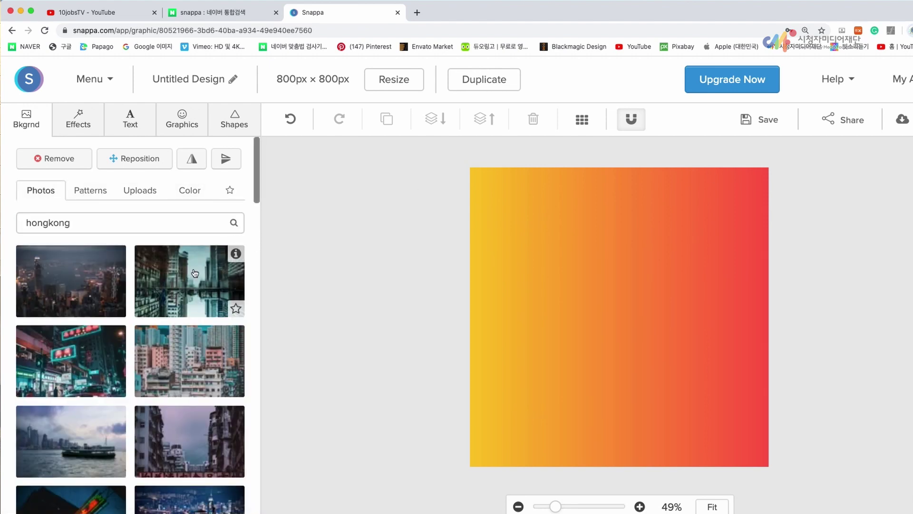
click(190, 285)
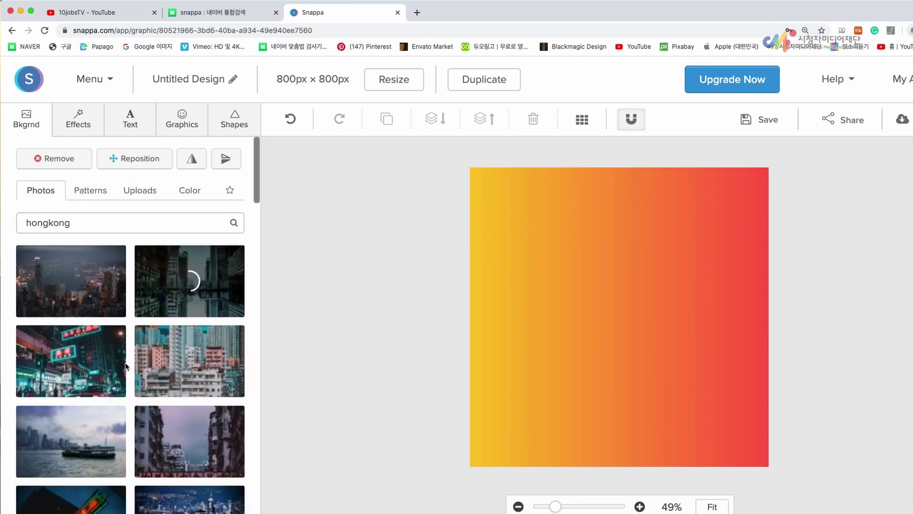
click(85, 374)
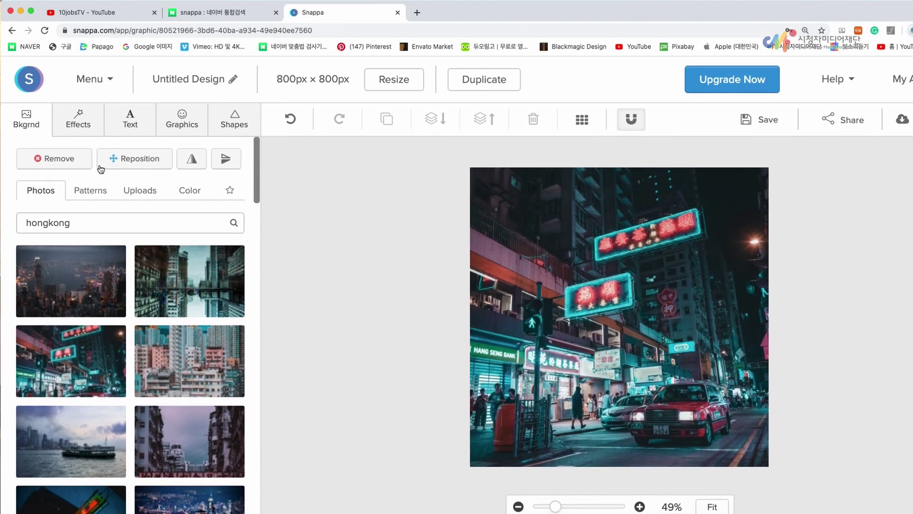
- Replace the street photo background with the vertical yellow-to-green gradient pattern
click(94, 193)
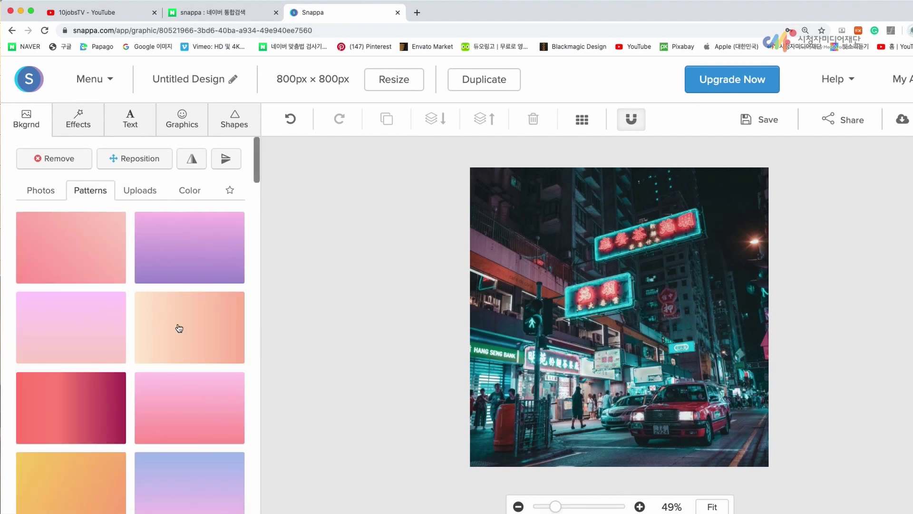
scroll(180, 328, down, 5)
scroll(185, 356, down, 5)
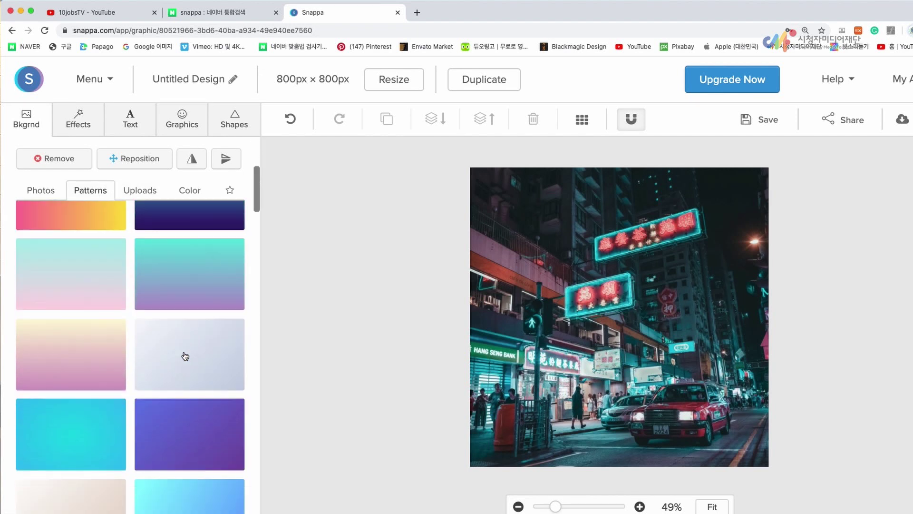
scroll(185, 356, down, 5)
click(203, 386)
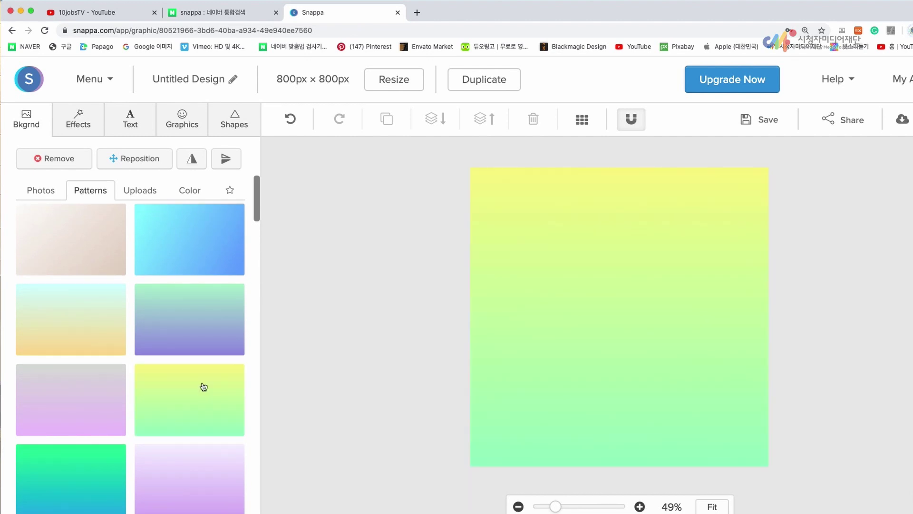
scroll(204, 384, up, 6)
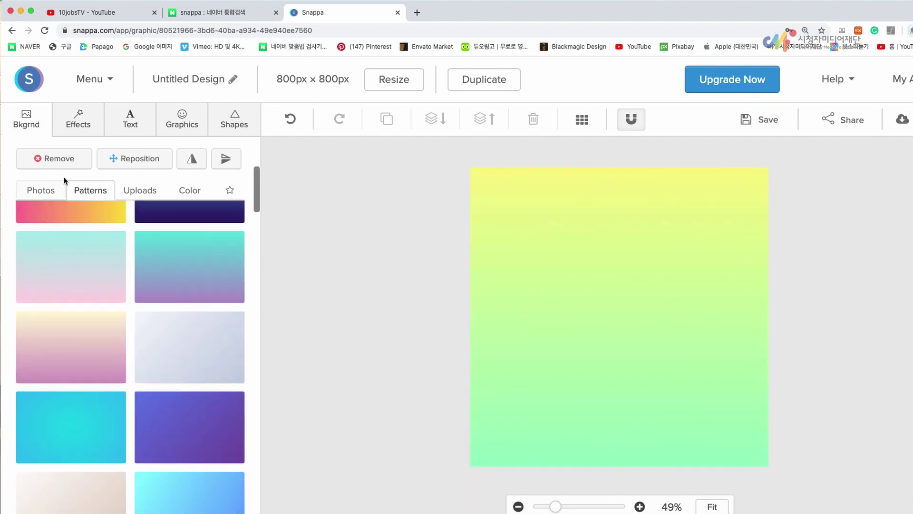
- Upload china-892333.jpg from the 20200411_홍콩사진 folder and apply it as the canvas background
click(82, 129)
click(38, 131)
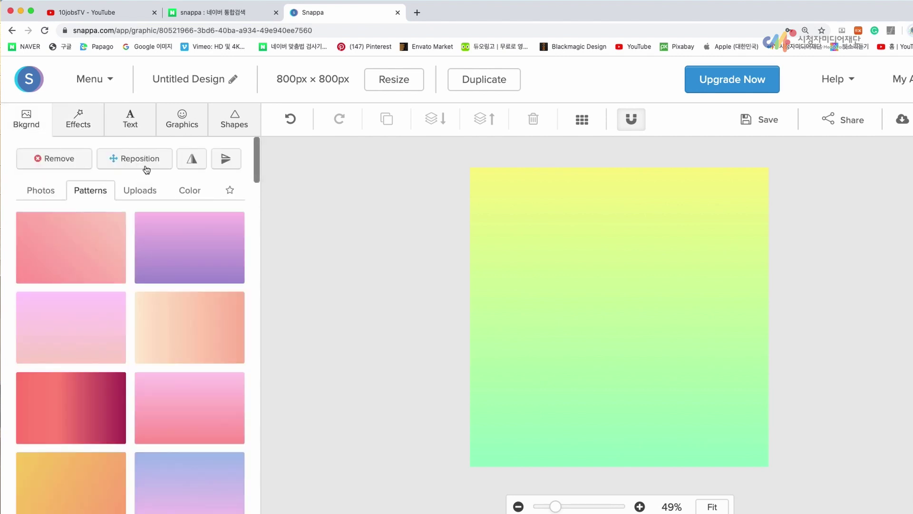
click(138, 190)
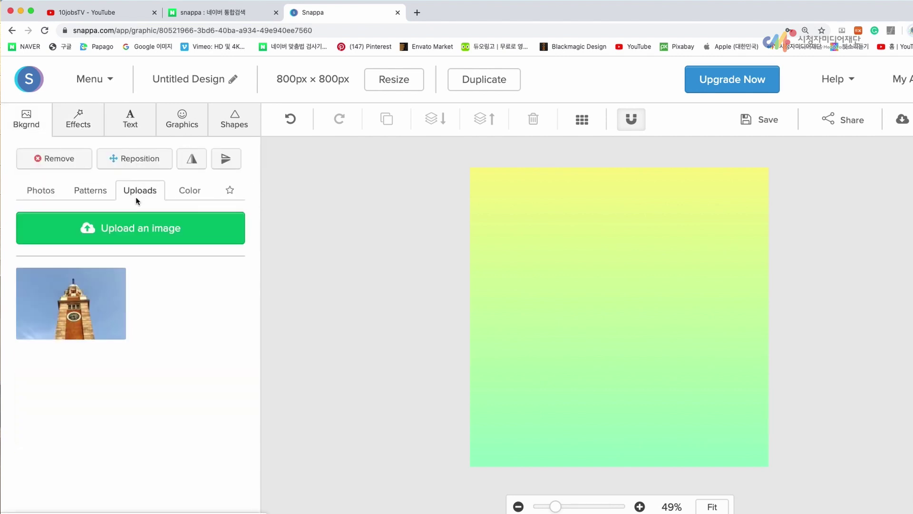
click(139, 243)
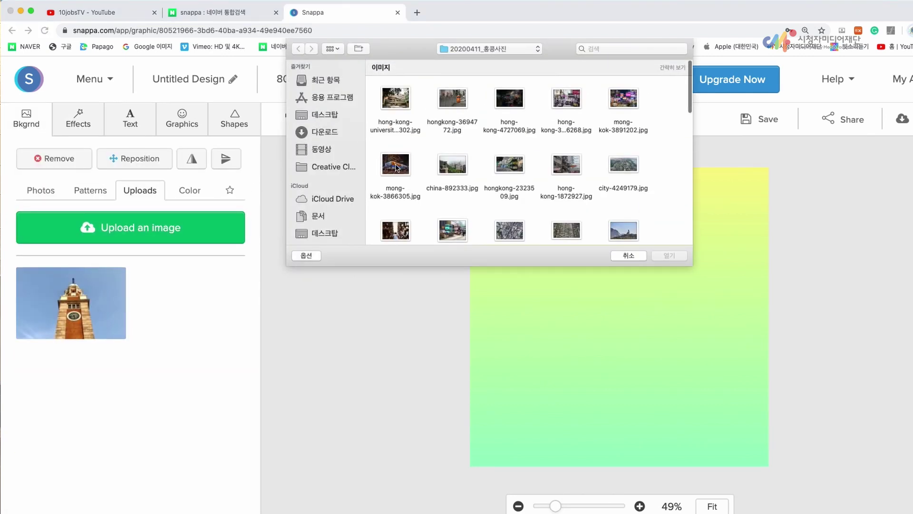
click(453, 165)
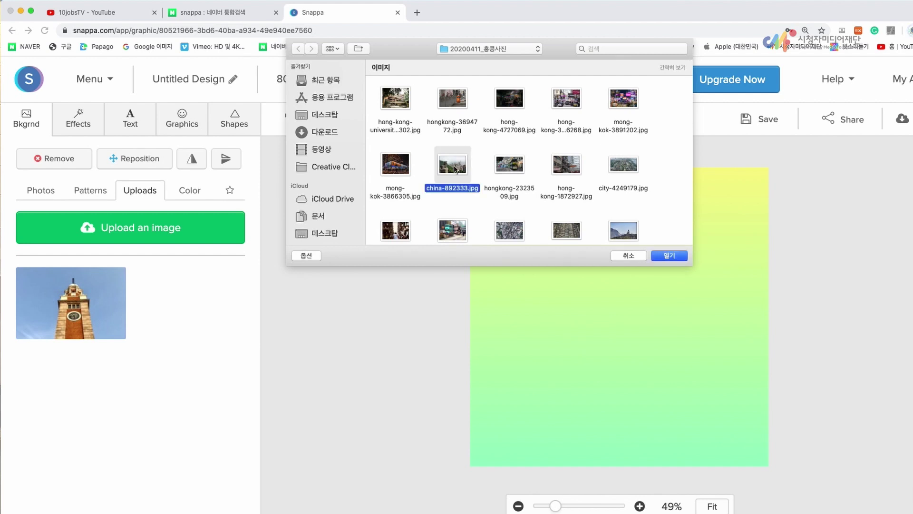
click(669, 257)
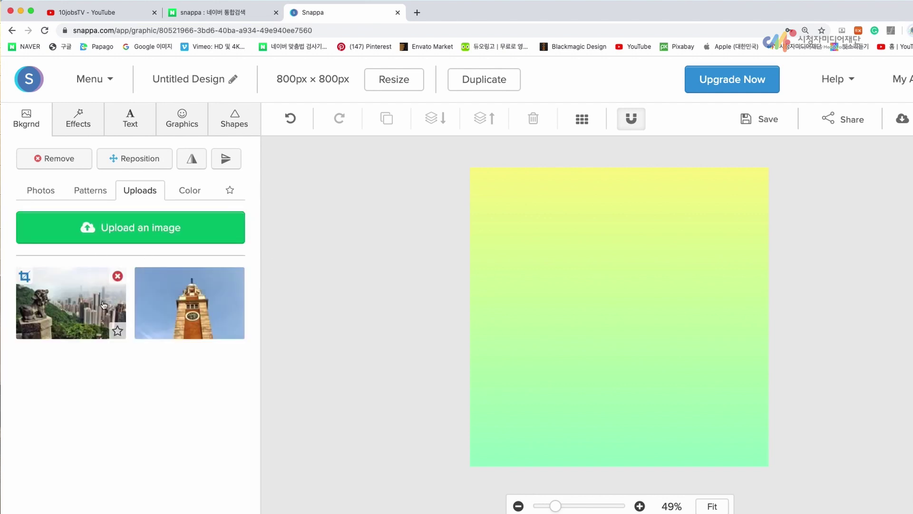
click(72, 300)
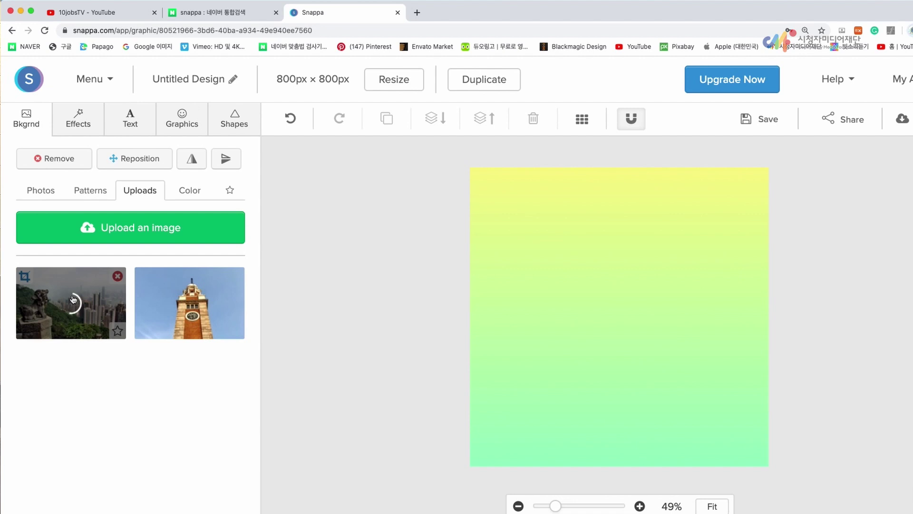
- Try cropping a narrow strip off the uploaded skyline photo and shifting the crop frame sideways, and discard the crop
click(25, 277)
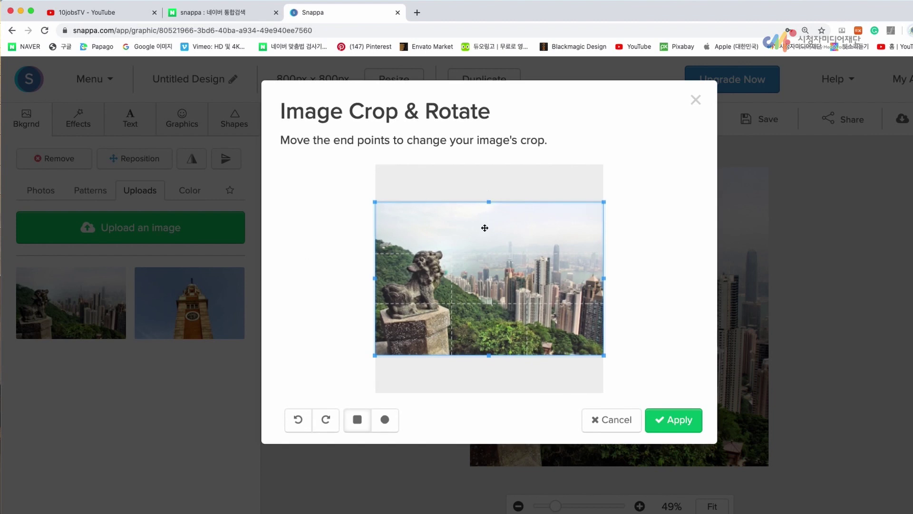
mouse_move(374, 278)
mouse_down()
mouse_move(401, 279)
mouse_move(381, 276)
mouse_up()
drag(493, 200, 494, 201)
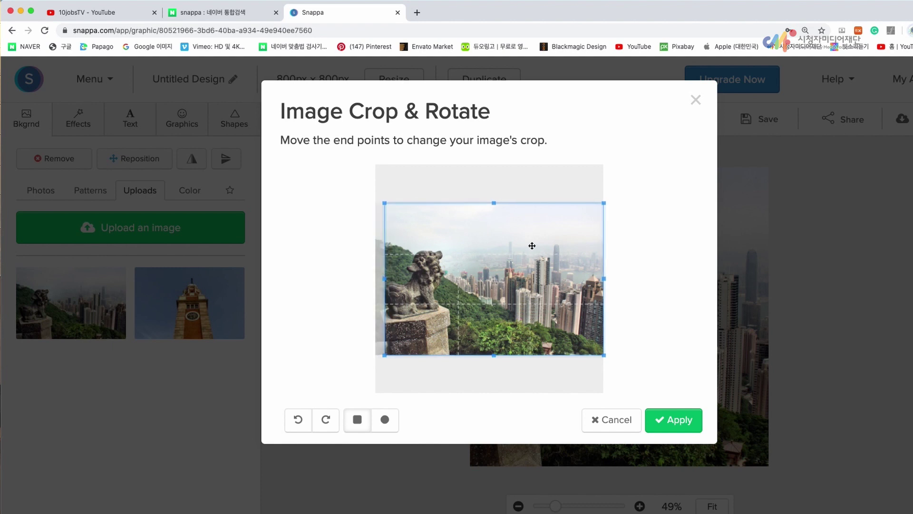
drag(530, 303, 497, 314)
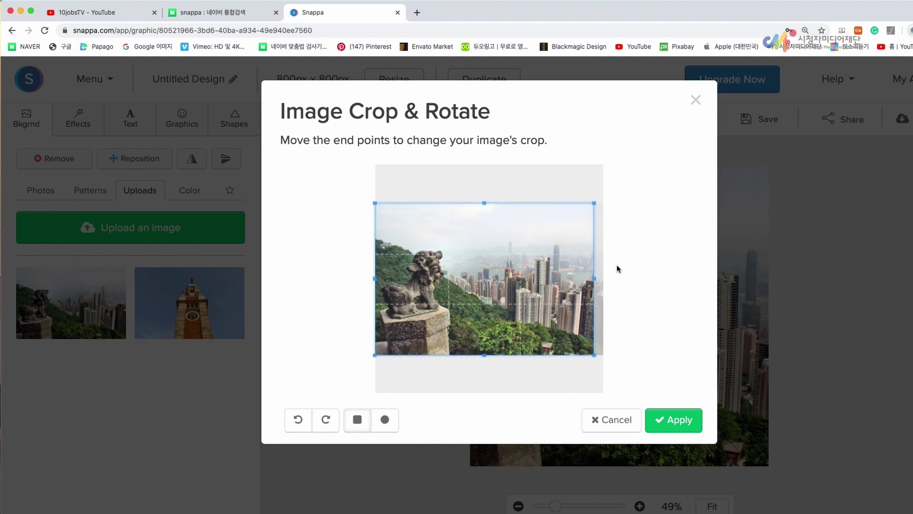
drag(594, 278, 624, 282)
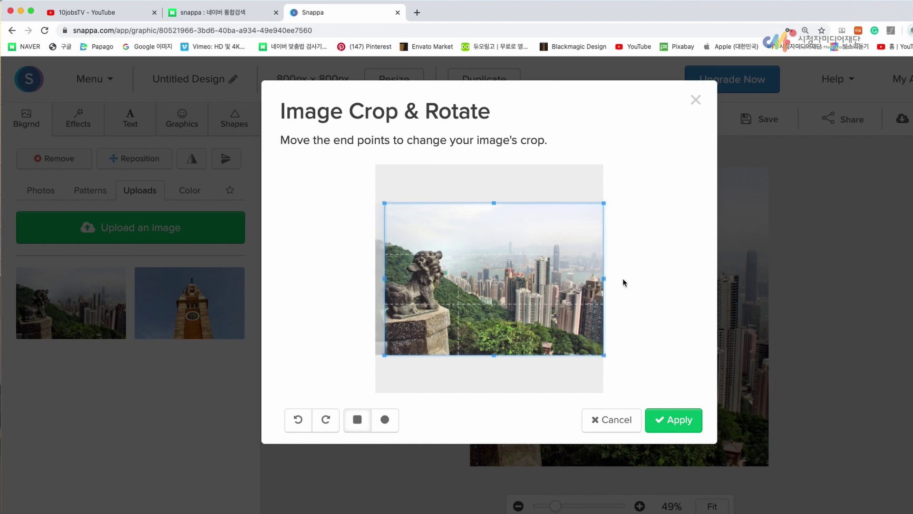
click(626, 427)
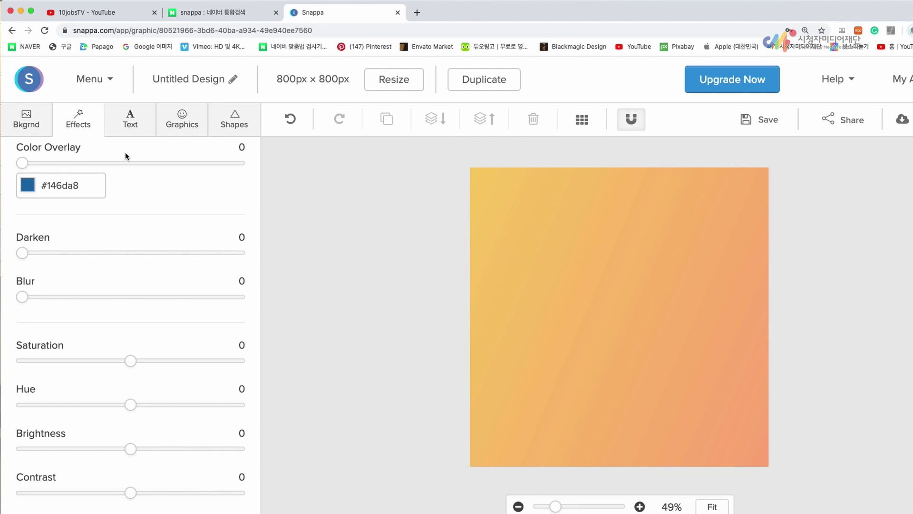
- Try a color overlay of 4, higher saturation and lower contrast on the yellow-orange gradient background
mouse_move(24, 166)
mouse_down()
mouse_move(115, 166)
mouse_move(19, 165)
mouse_move(66, 165)
mouse_move(42, 166)
mouse_up()
mouse_move(17, 256)
mouse_down()
mouse_move(87, 255)
mouse_move(1, 252)
mouse_up()
mouse_move(14, 296)
mouse_down()
mouse_move(120, 299)
mouse_move(18, 296)
mouse_up()
scroll(135, 299, down, 1)
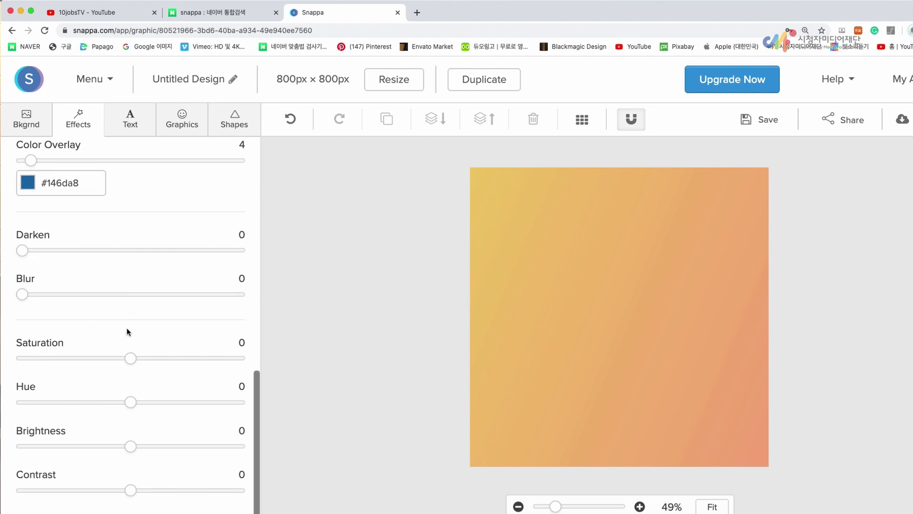
drag(133, 363, 169, 357)
mouse_move(129, 405)
mouse_down()
mouse_move(174, 402)
mouse_move(107, 404)
mouse_move(131, 404)
mouse_up()
drag(140, 448, 133, 449)
drag(129, 492, 108, 492)
- Remove the gradient background and apply the "hongkong" stock photo of the night street with neon signs and a red taxi
click(27, 119)
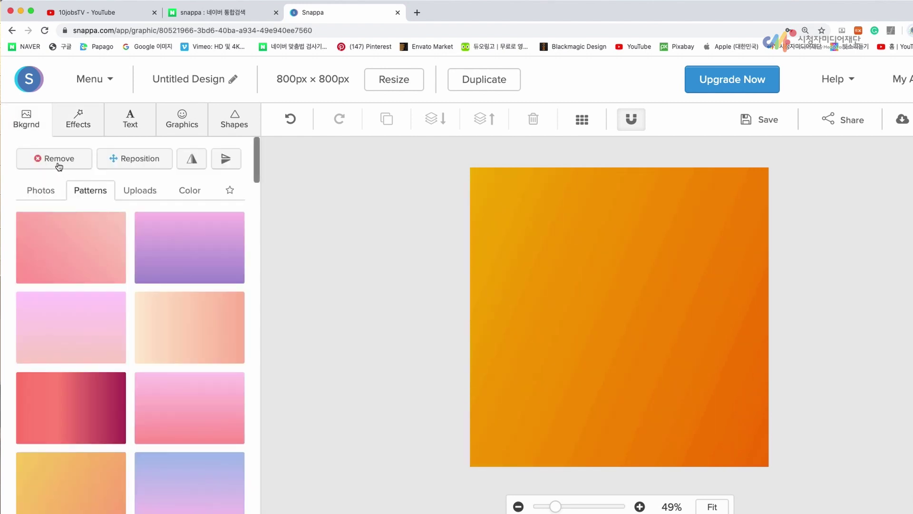
click(55, 164)
click(48, 191)
click(112, 343)
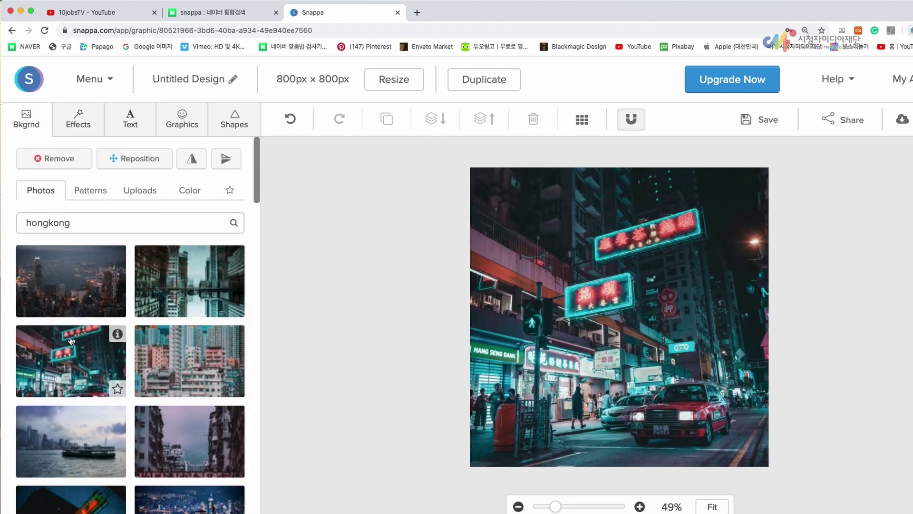
- Set the street photo's color overlay to 9, darken to 4 and saturation to 71, and raise its hue
click(79, 125)
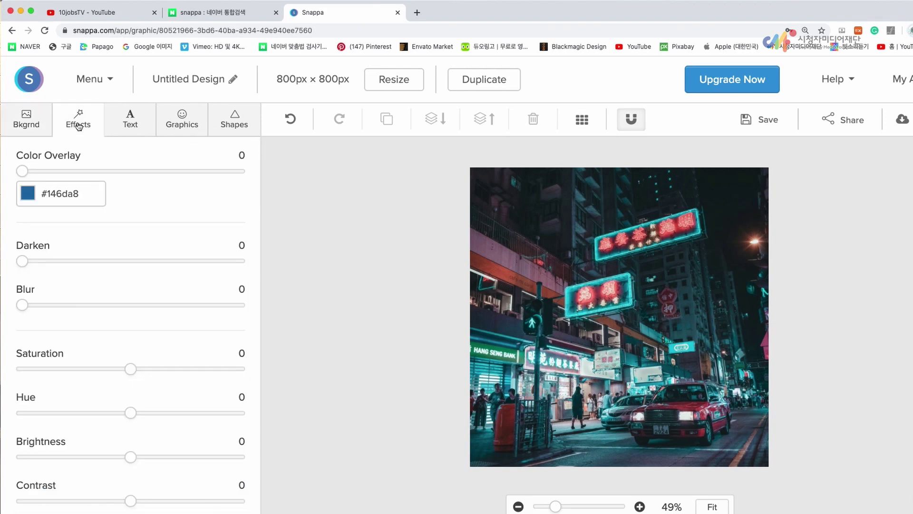
drag(24, 177, 87, 171)
mouse_move(26, 262)
mouse_down()
mouse_move(87, 261)
mouse_move(31, 262)
mouse_up()
drag(83, 170, 47, 178)
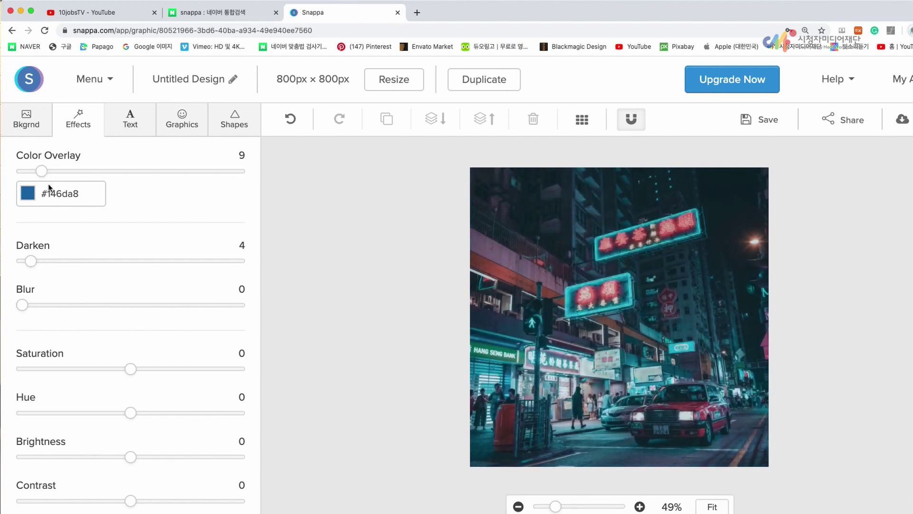
drag(132, 371, 221, 362)
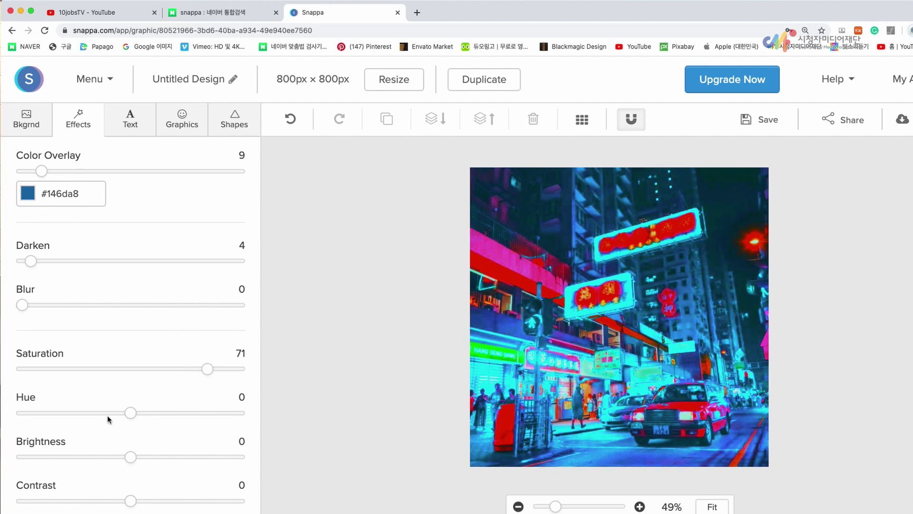
drag(129, 412, 166, 410)
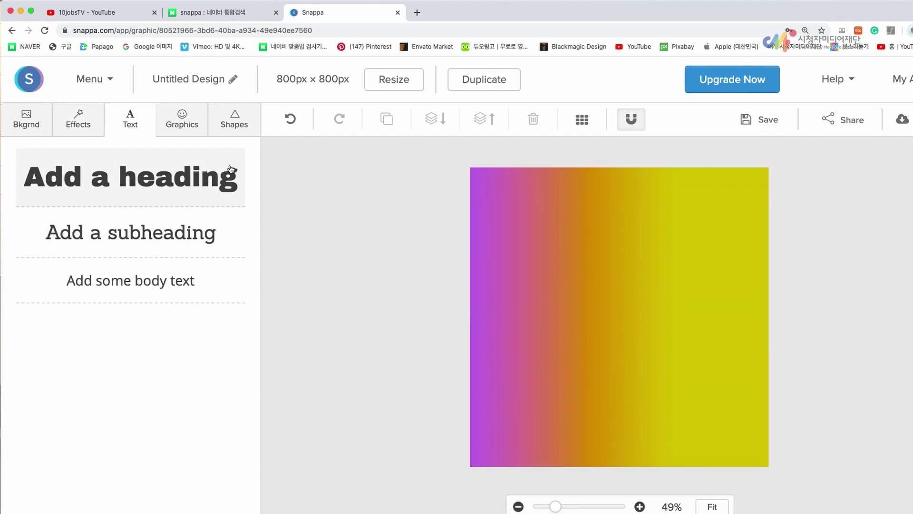
- Add a heading to the purple-to-yellow gradient canvas, change its font to Sunday and shift it slightly down
click(152, 192)
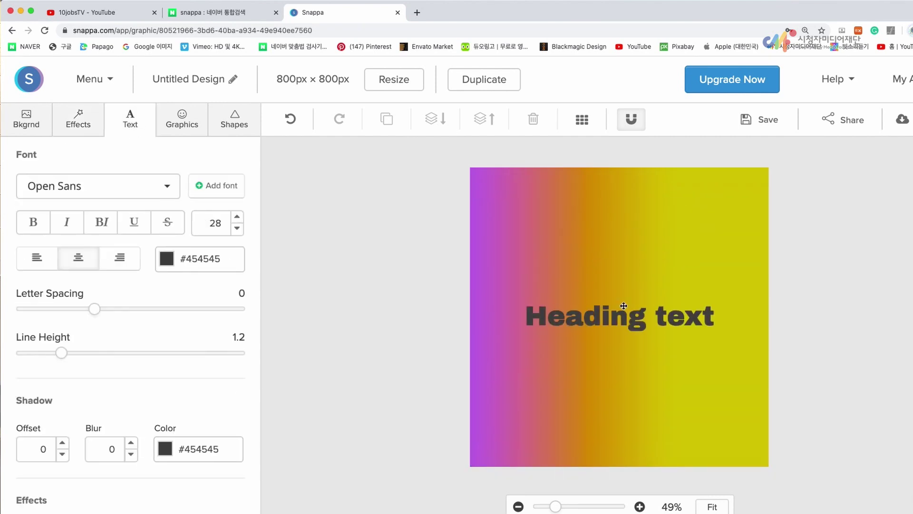
double_click(545, 318)
click(162, 190)
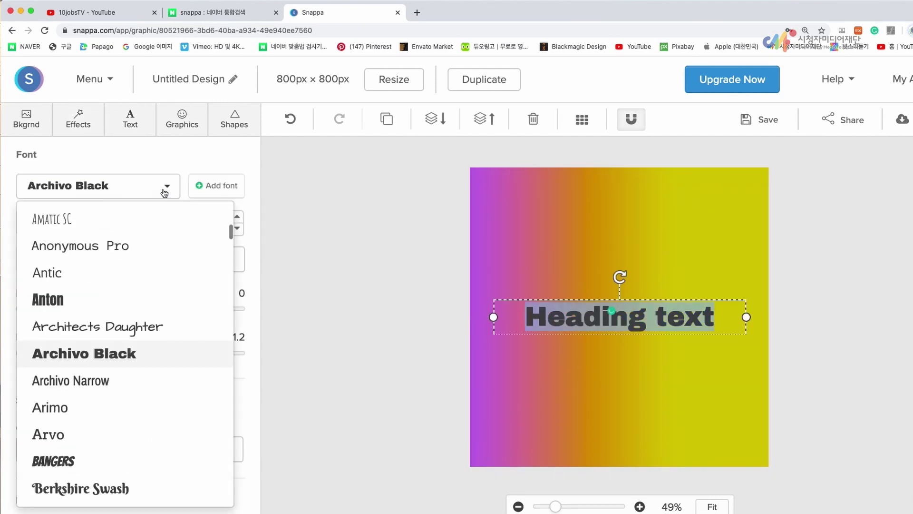
scroll(119, 255, down, 10)
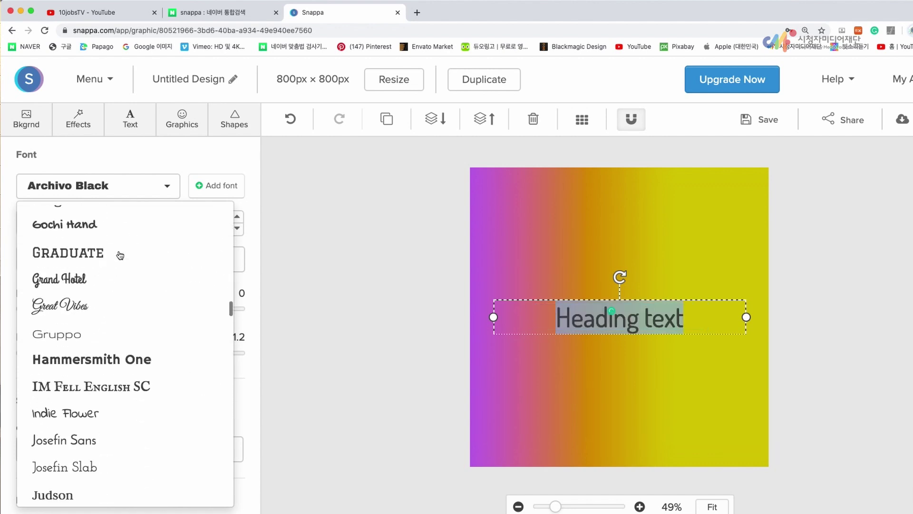
click(119, 256)
click(317, 291)
mouse_move(599, 330)
mouse_down()
mouse_move(593, 284)
mouse_move(617, 262)
mouse_move(607, 337)
mouse_up()
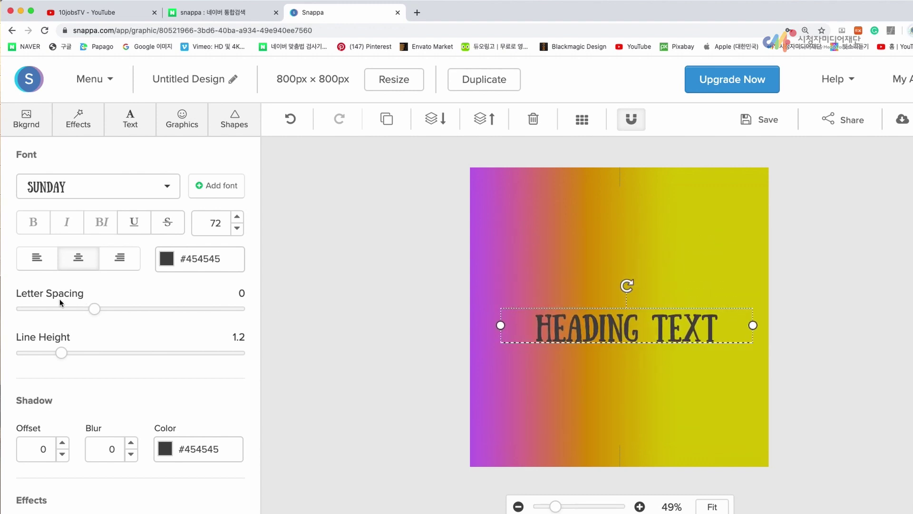
- Set the heading's letter spacing to 10 and its line height to 1.8
drag(99, 314, 169, 306)
drag(62, 355, 123, 354)
scroll(107, 427, down, 1)
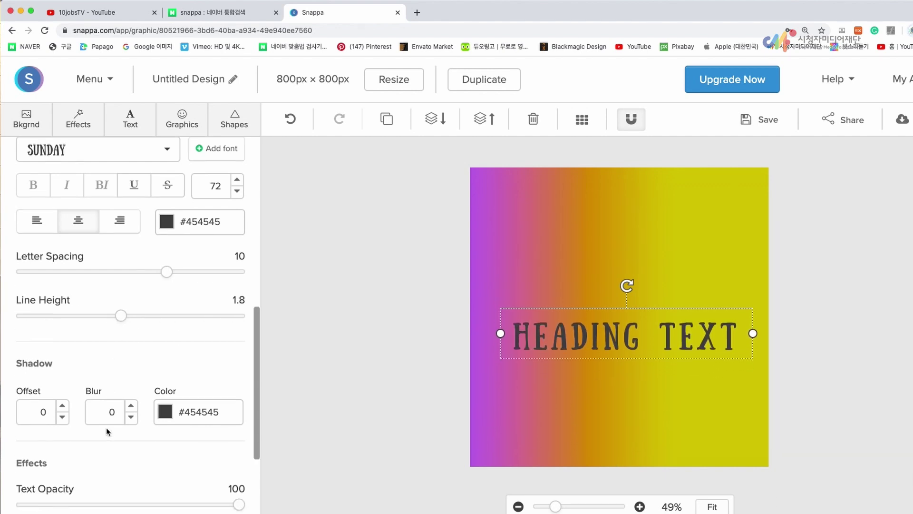
scroll(106, 427, down, 5)
drag(209, 455, 252, 423)
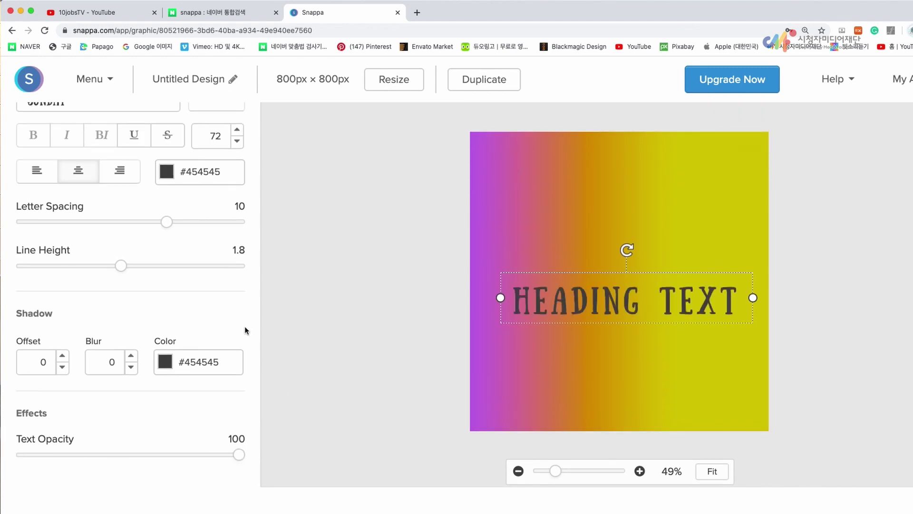
- Nudge the heading slightly, select its text and change the font to Tenor Sans
scroll(171, 221, up, 3)
mouse_move(575, 305)
mouse_down()
mouse_move(576, 279)
mouse_move(572, 301)
mouse_up()
double_click(561, 311)
click(559, 307)
drag(512, 294, 680, 293)
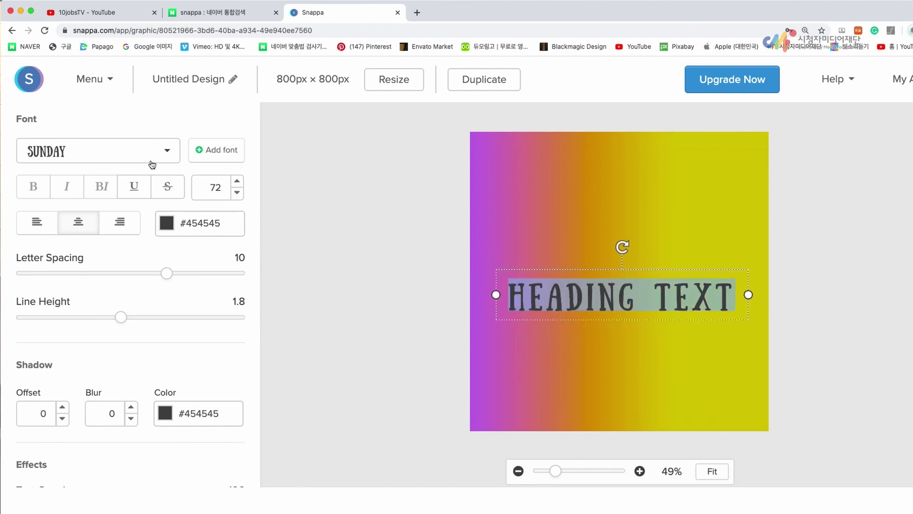
click(168, 152)
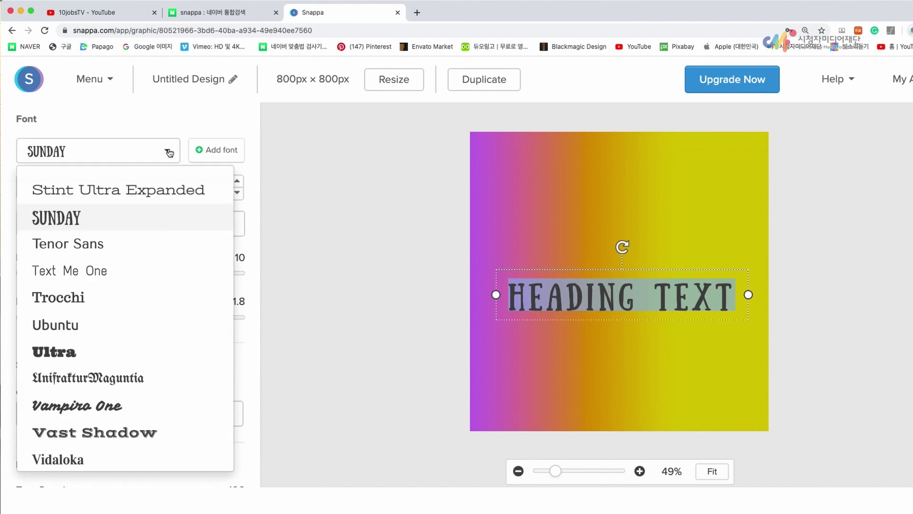
click(122, 244)
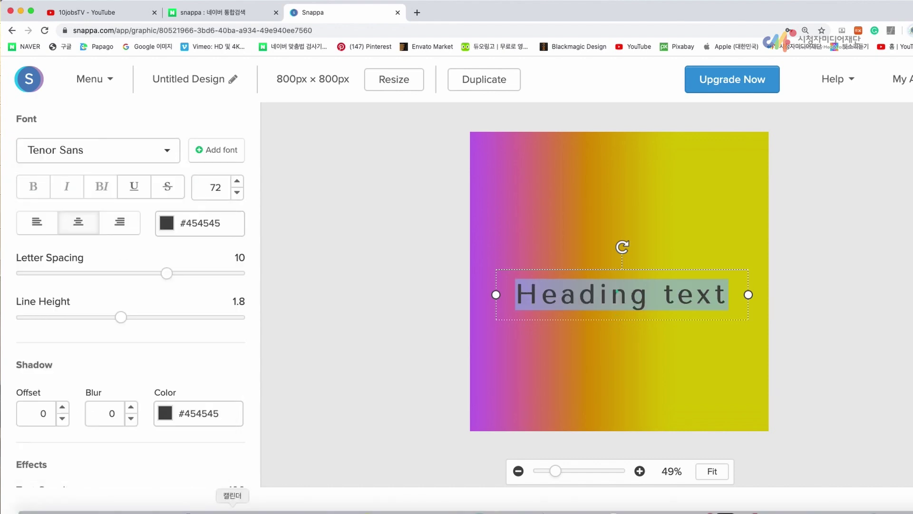
- Switch to the Notes app, write "나의 이야기" in the empty note and copy the text
click(299, 509)
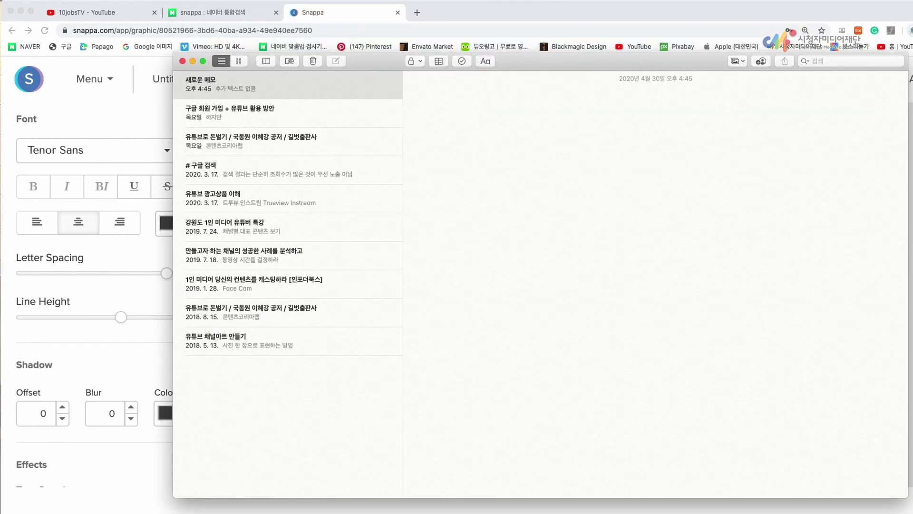
text(나의 이야기)
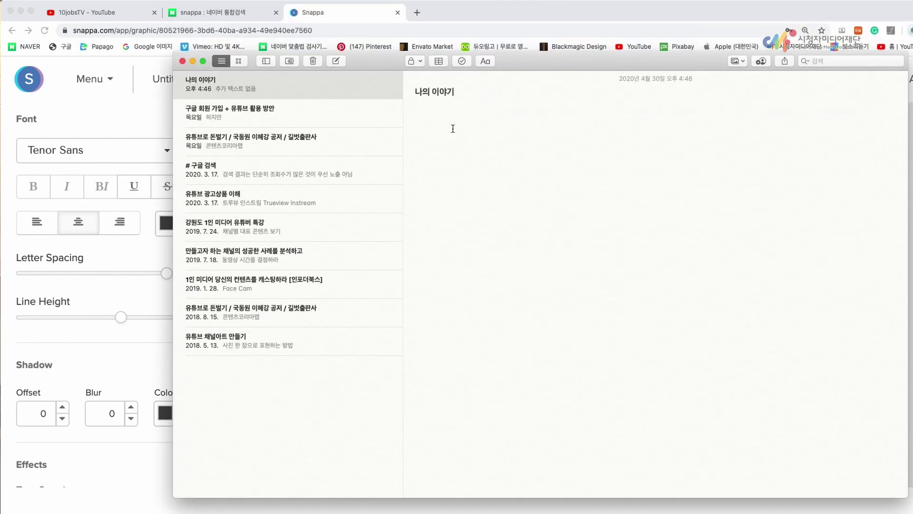
drag(397, 91, 461, 96)
key(super+c)
- Return to Snappa and replace the heading text with the copied "나의 이야기"
key(super+Tab)
click(522, 299)
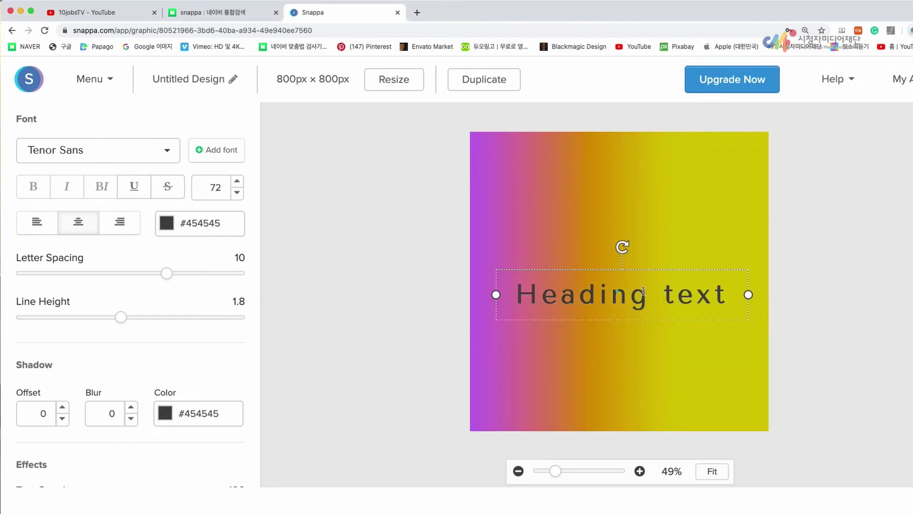
drag(519, 289, 732, 289)
key(super+v)
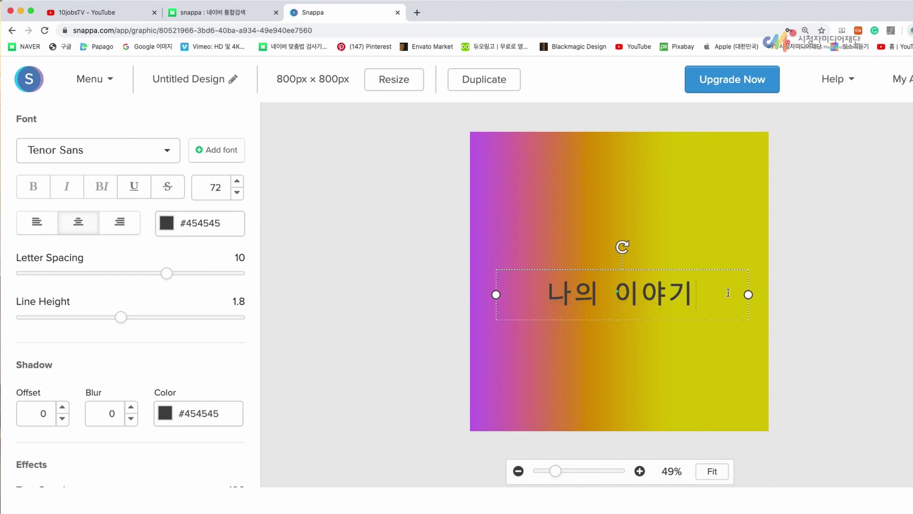
- Switch to the Naver page, replace the search term with "나의이야기" and copy it
key(super+Tab)
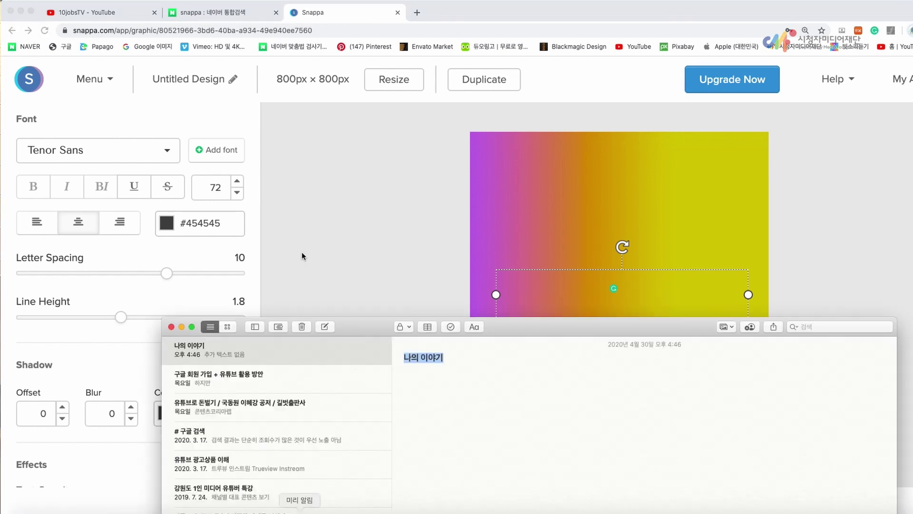
click(214, 13)
click(285, 91)
double_click(285, 91)
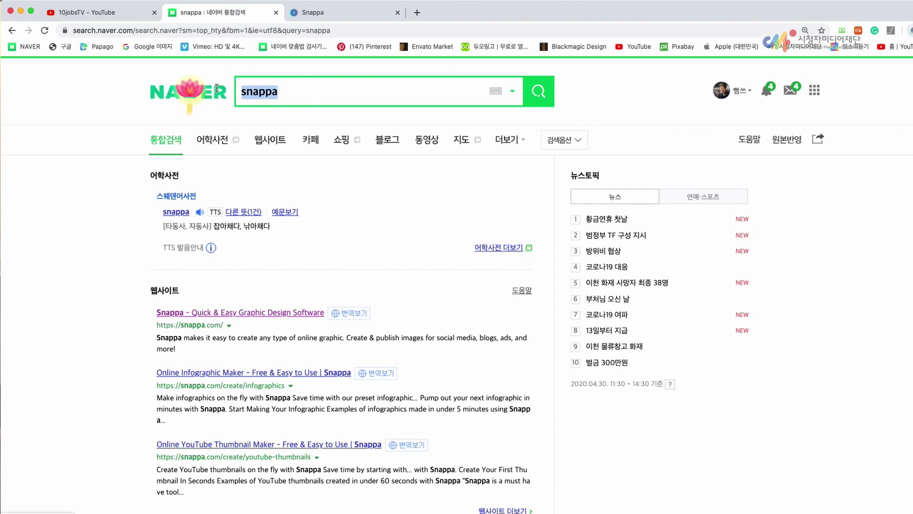
text(나의이야기)
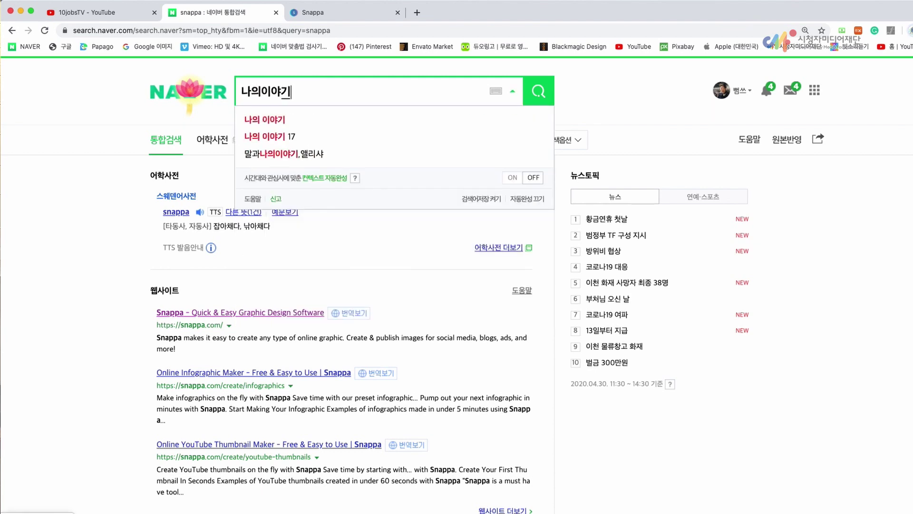
click(289, 92)
drag(289, 91, 227, 95)
key(super+c)
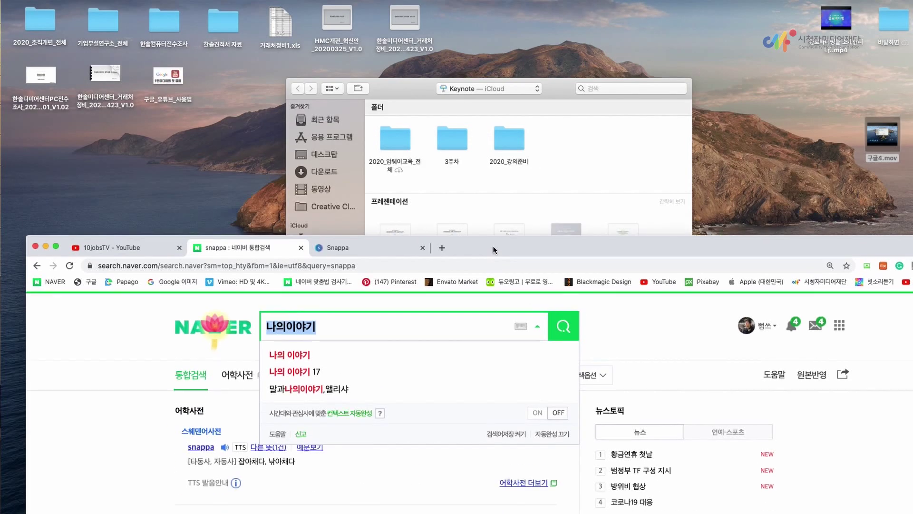
- Return to the Snappa design, paste the copied "나의이야기" into the heading, and delete the heading
click(333, 247)
drag(507, 241, 494, 71)
key(super+v)
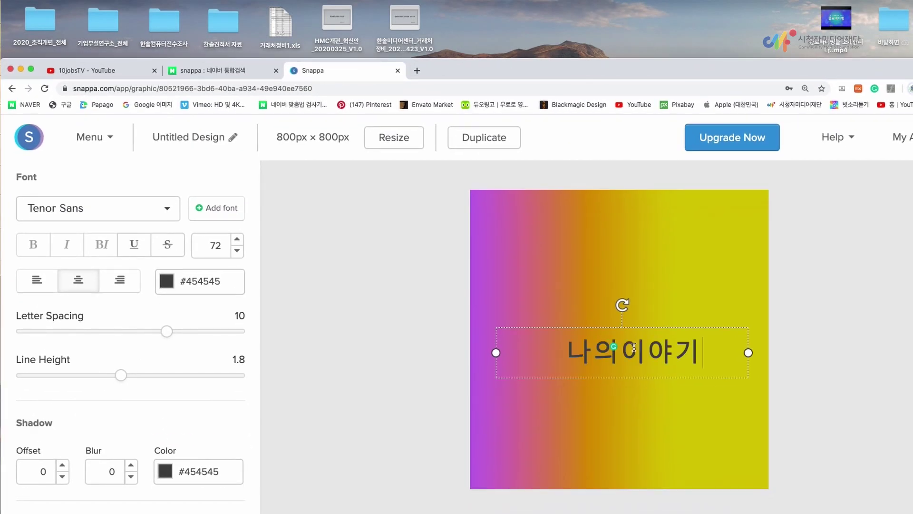
click(635, 347)
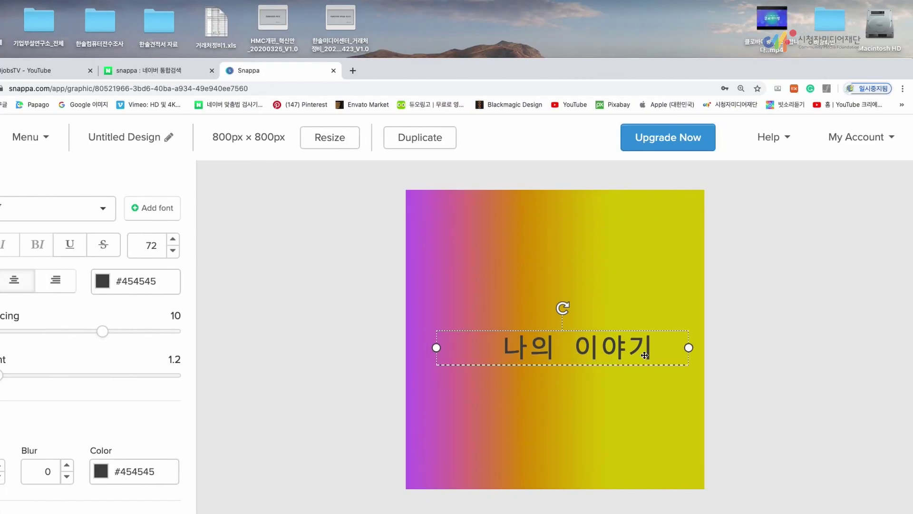
key(Delete)
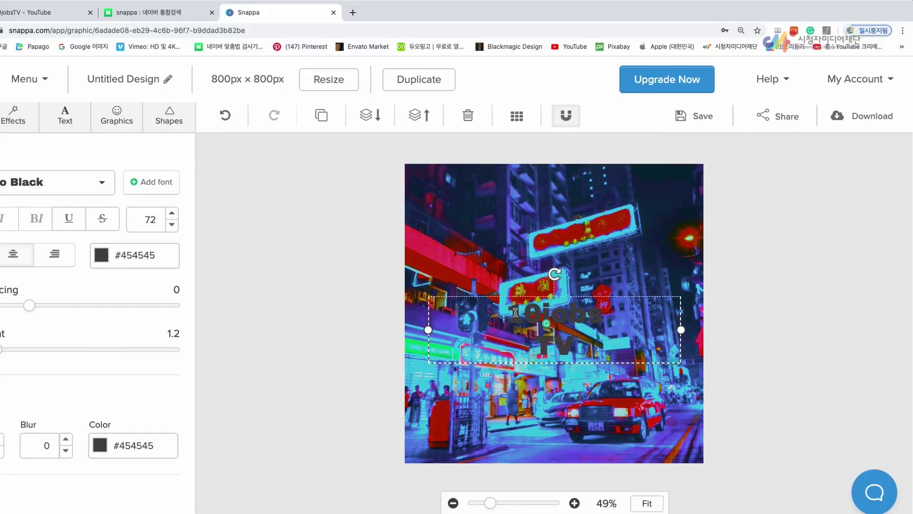
- Set the color of the "10jobs TV" heading on the street photo to white (#ffffff)
click(118, 260)
click(120, 339)
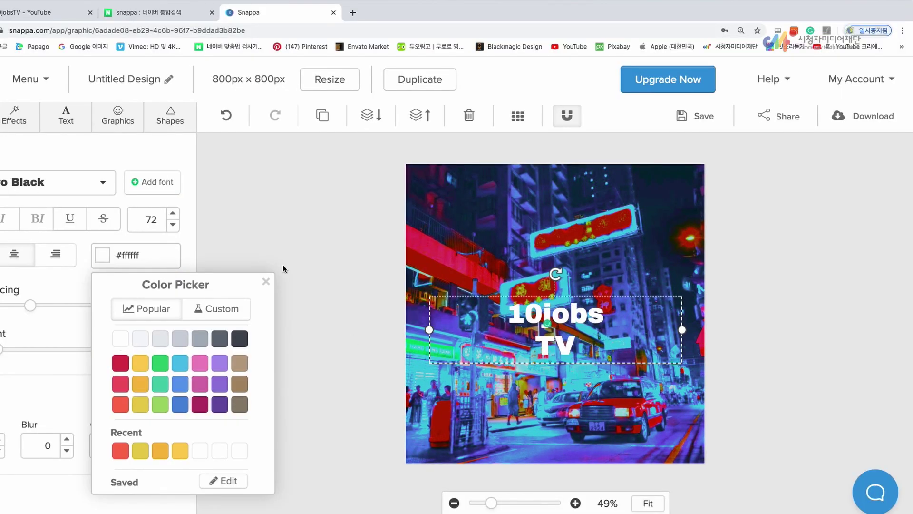
click(265, 282)
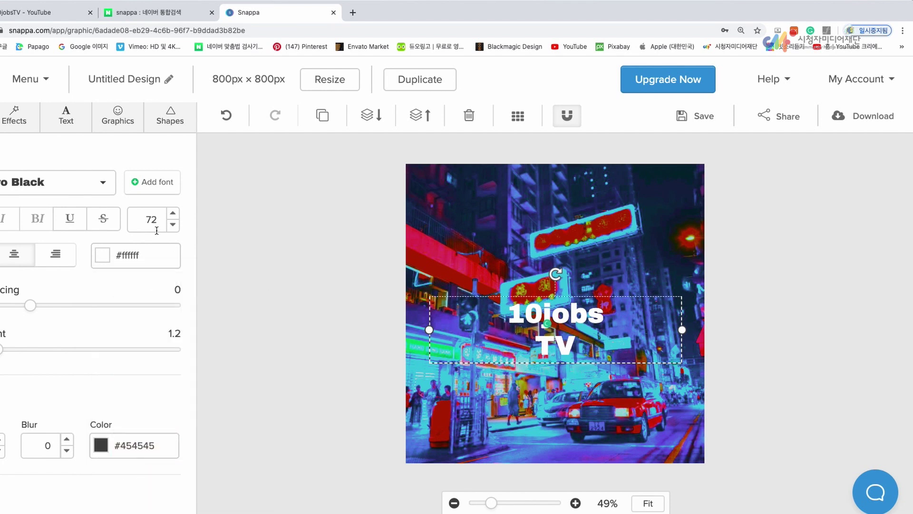
- Set the "10jobs TV" heading's font size to 180 and move it up to the middle of the photo
double_click(136, 219)
text(180)
key(Return)
click(504, 285)
drag(561, 349, 563, 298)
click(341, 329)
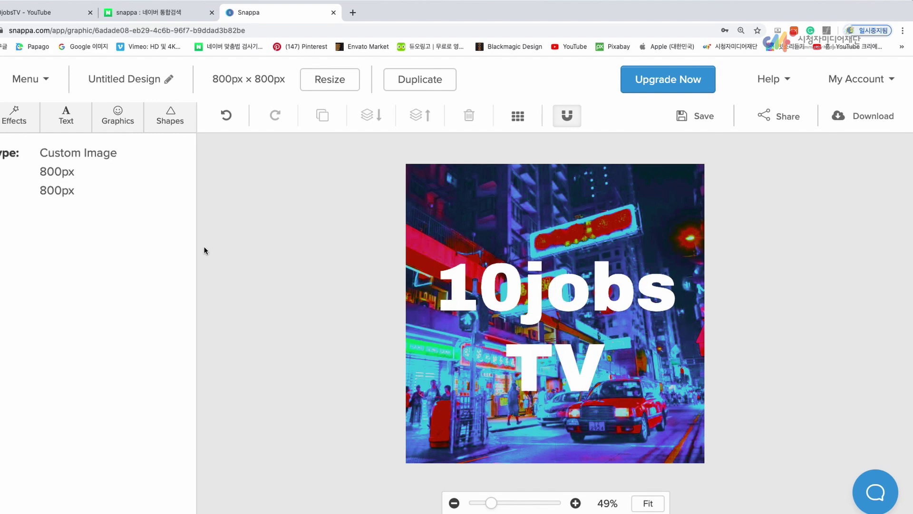
- Save the finished "10jobs TV" design
scroll(280, 270, down, 7)
scroll(280, 270, up, 7)
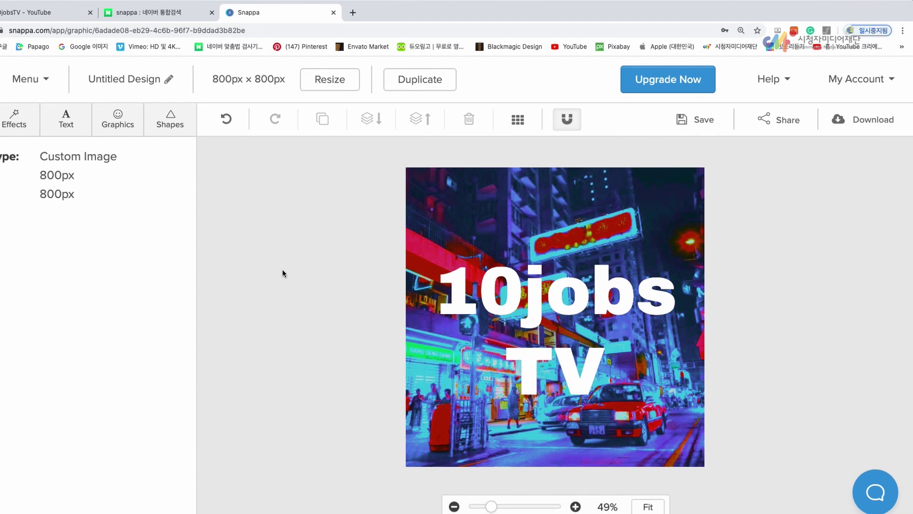
click(704, 120)
- Download the design as a Web optimized JPG and show the downloaded file in Finder
click(863, 120)
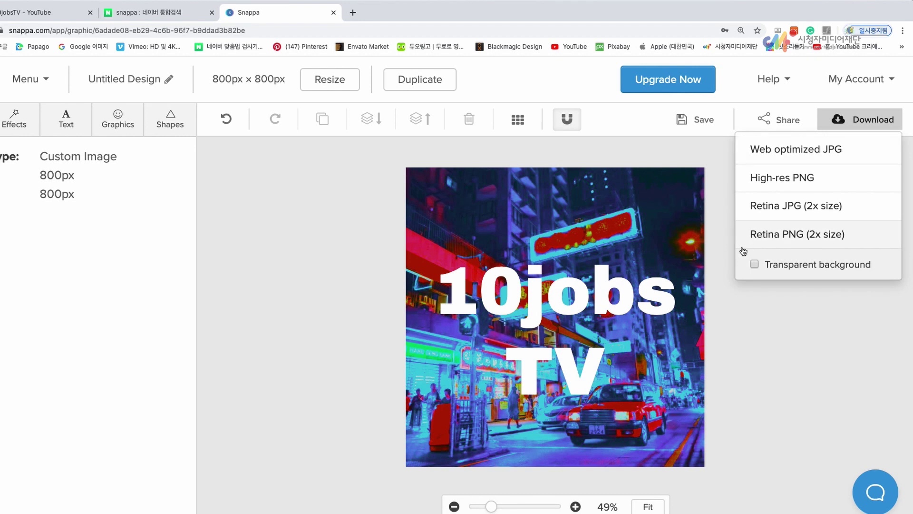
click(801, 151)
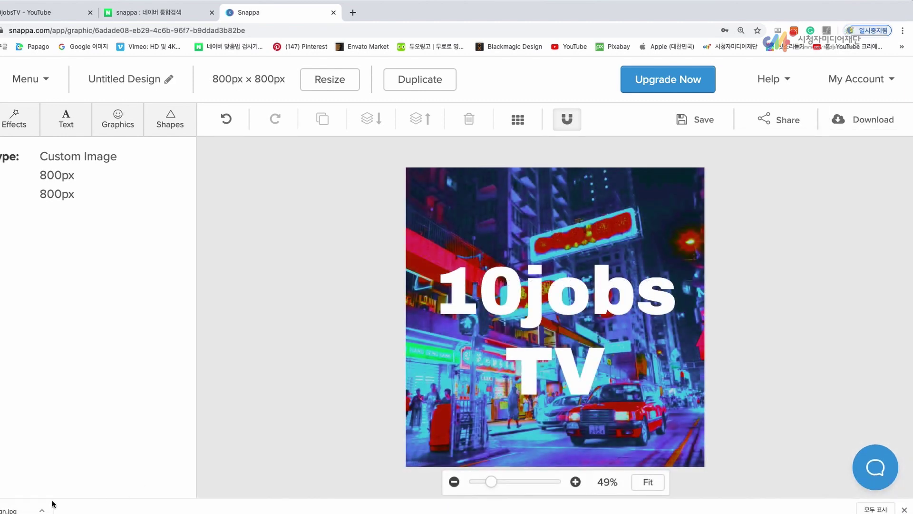
click(40, 509)
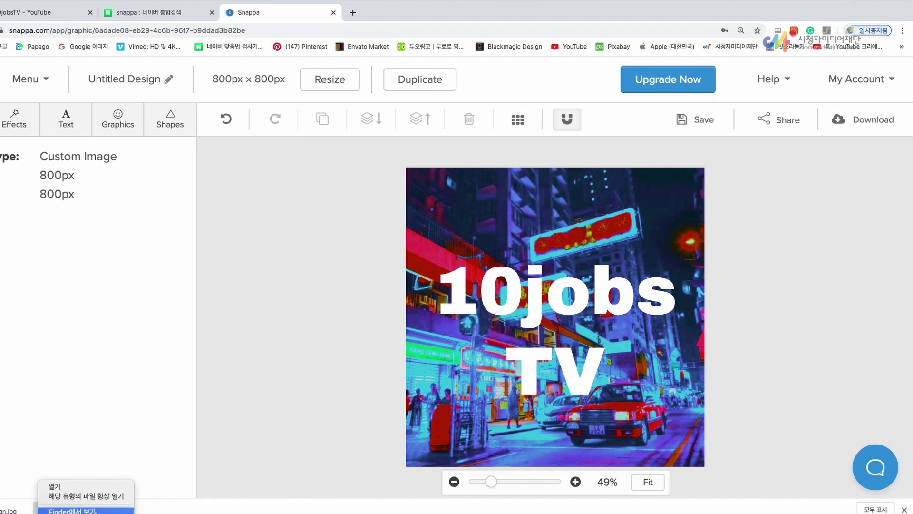
click(71, 510)
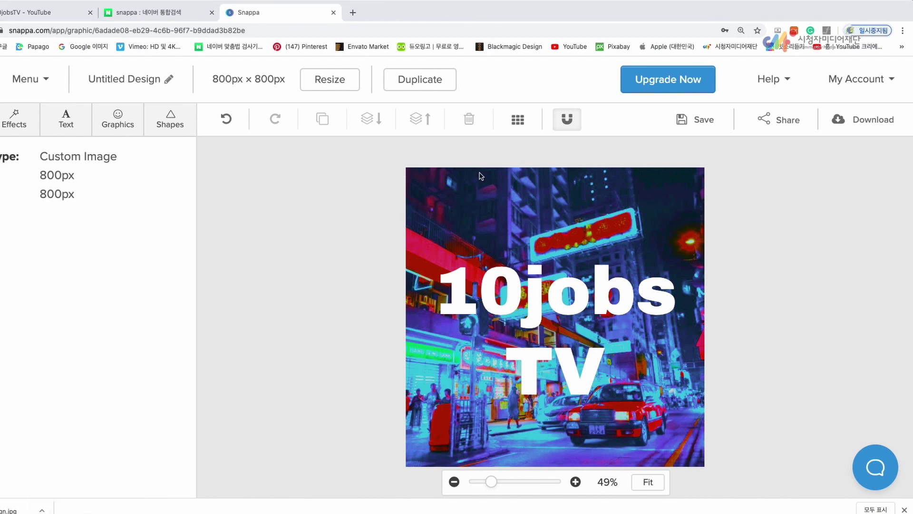
- Preview Untitled Design.jpg in the Downloads folder and inspect its pixel dimensions in the file info window
key(space)
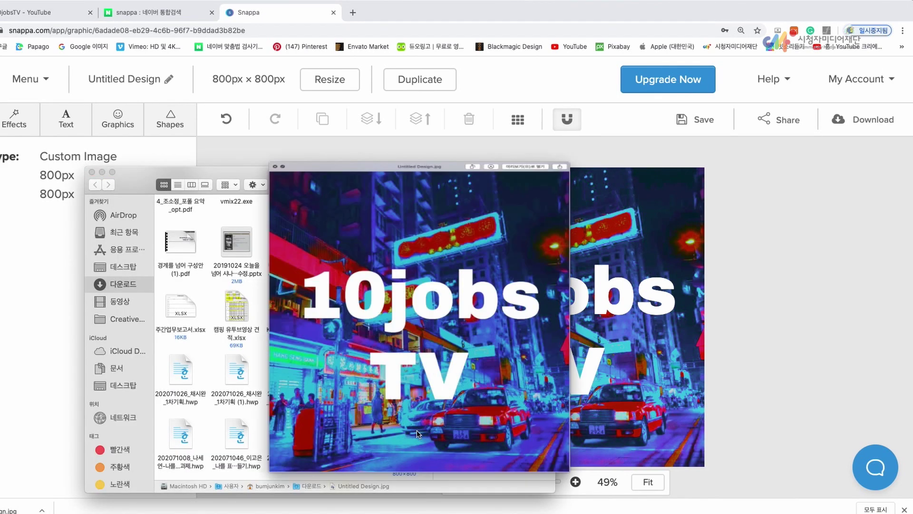
key(space)
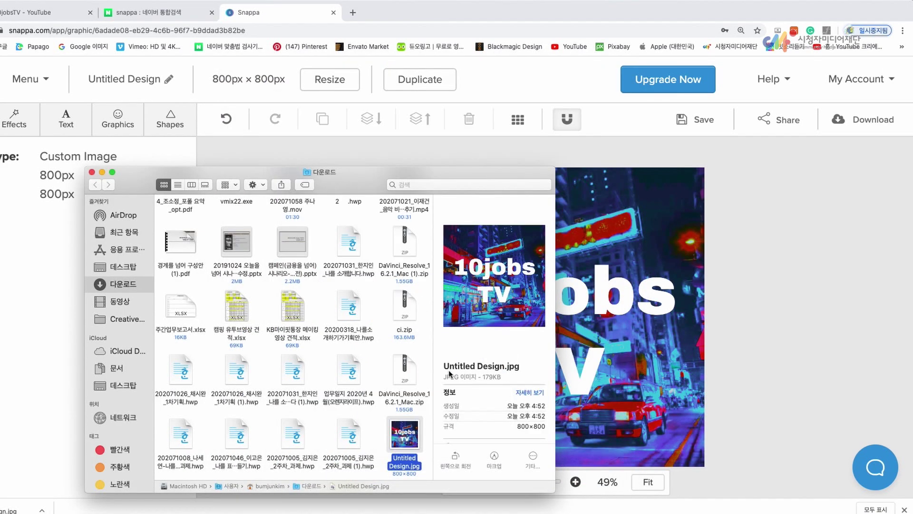
right_click(405, 431)
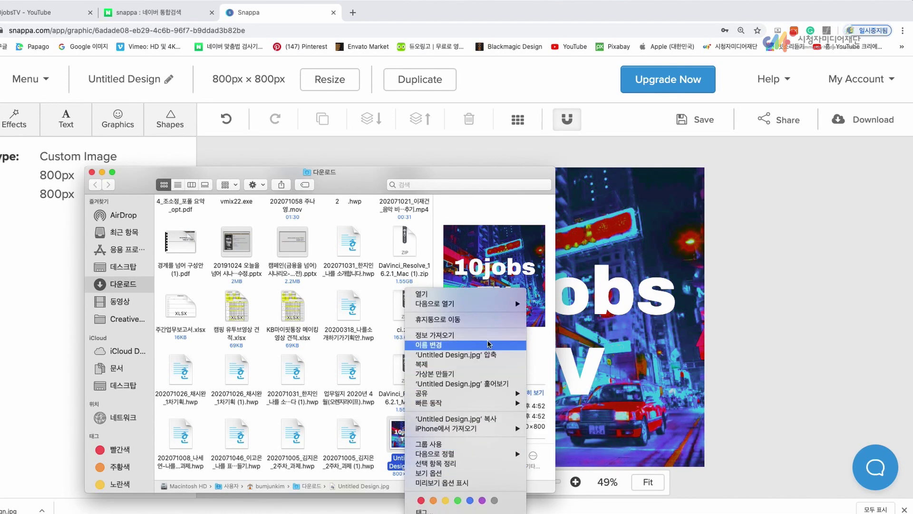
key(Escape)
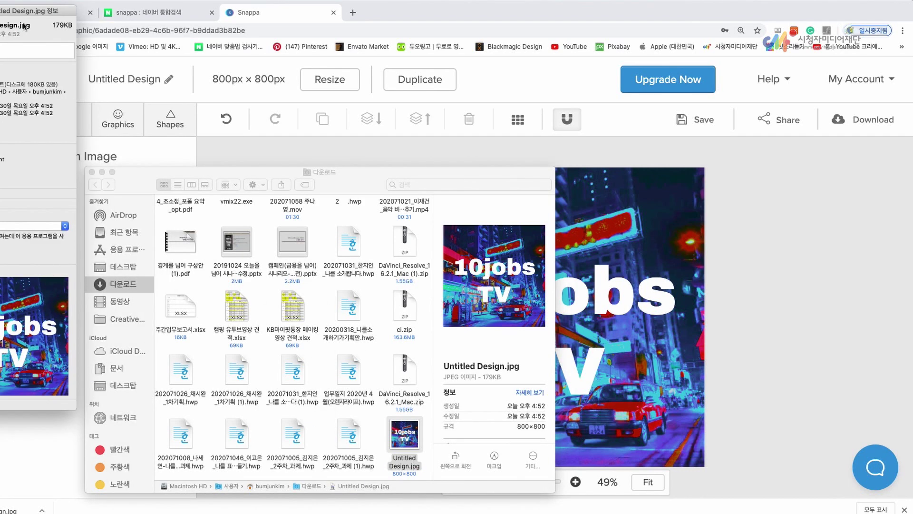
drag(59, 18, 611, 107)
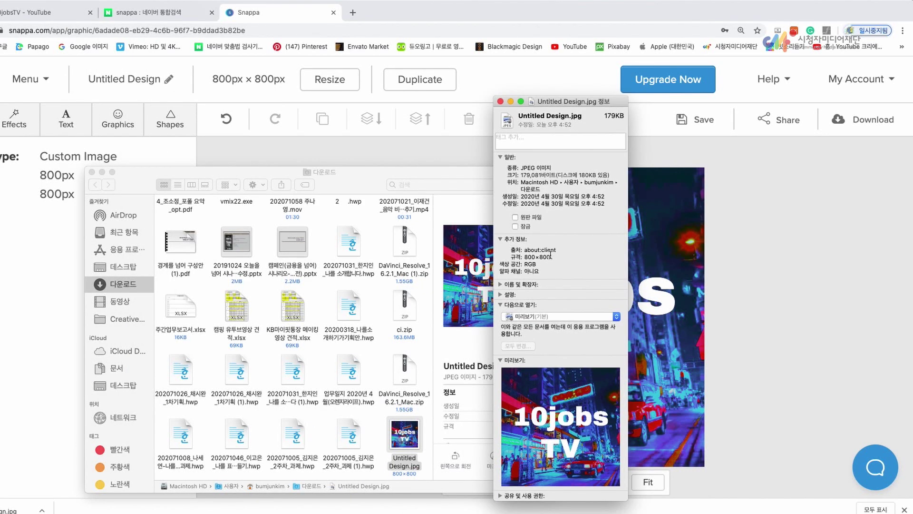
drag(559, 257, 505, 257)
click(500, 101)
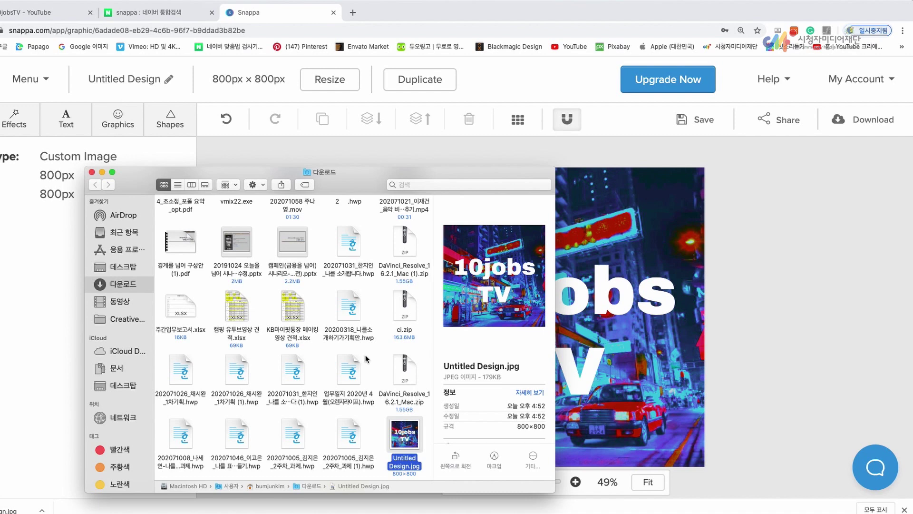
- Switch to the 10jobsTV YouTube channel and examine the places that offer profile picture editing, including channel customization and the account menu
click(42, 14)
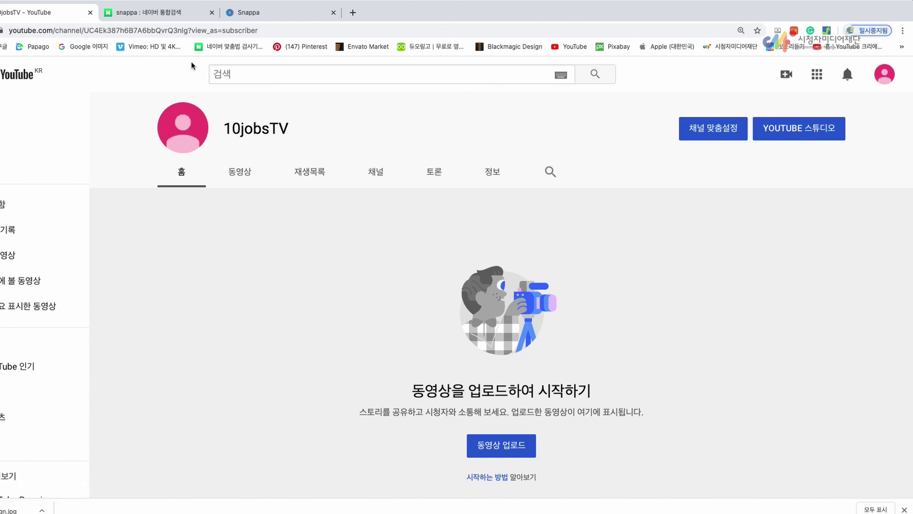
mouse_move(184, 130)
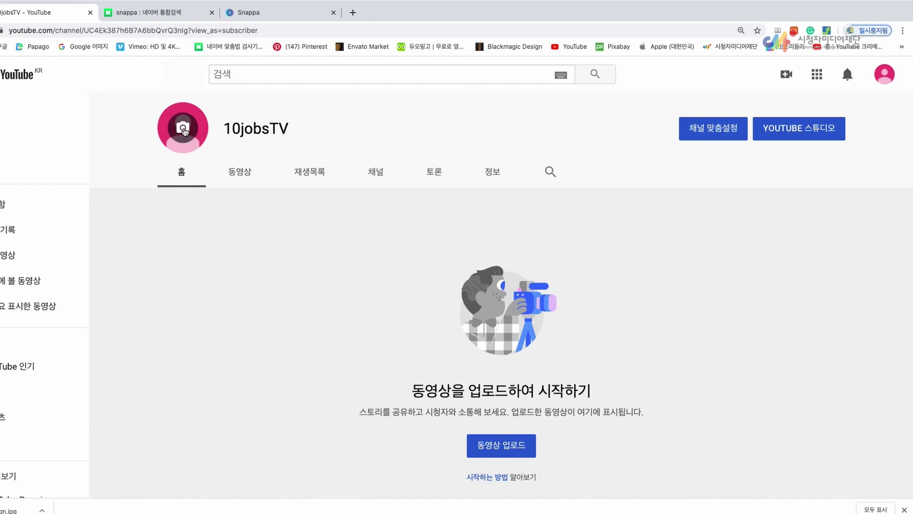
click(719, 129)
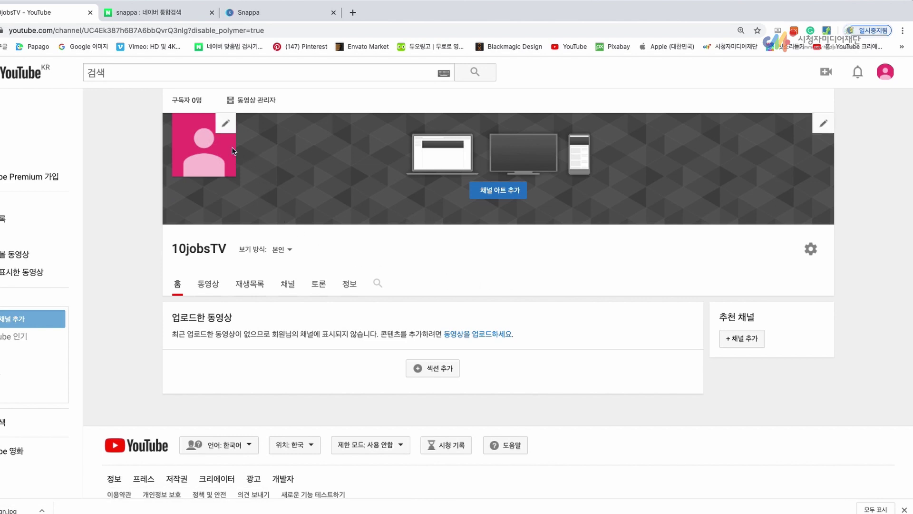
click(227, 126)
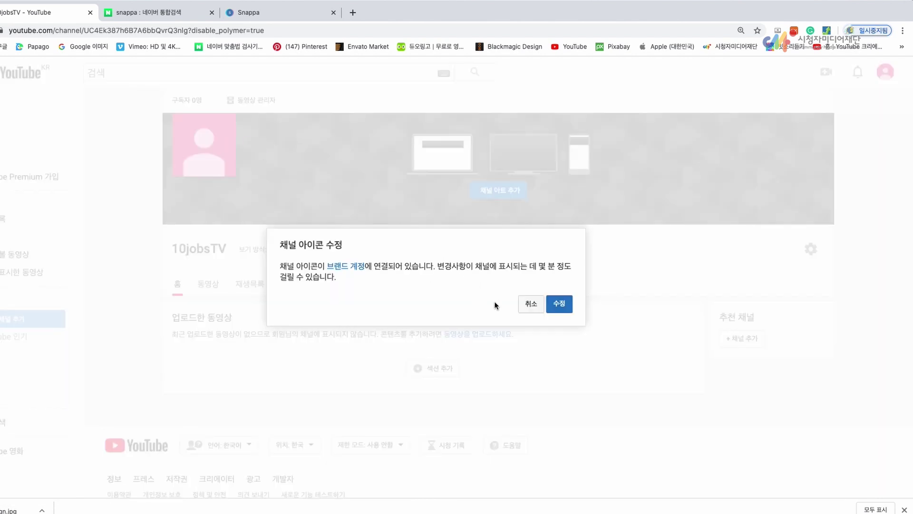
click(529, 305)
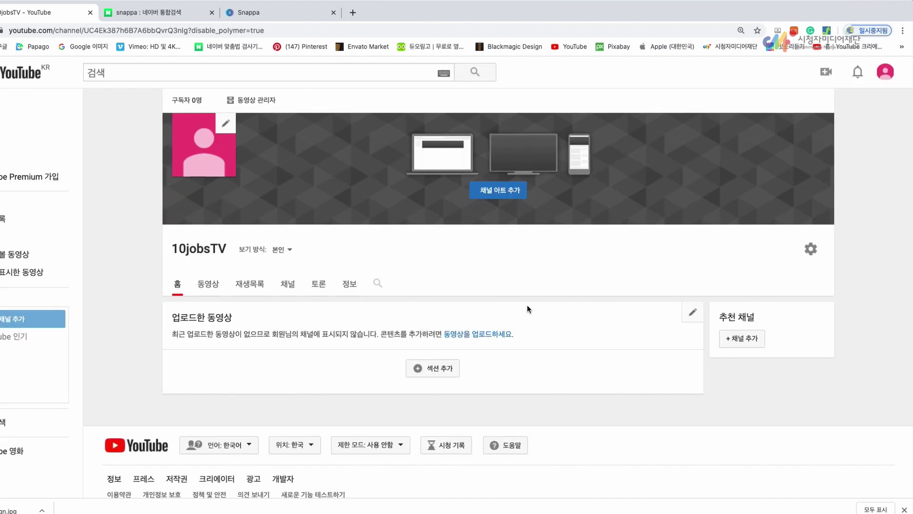
click(884, 72)
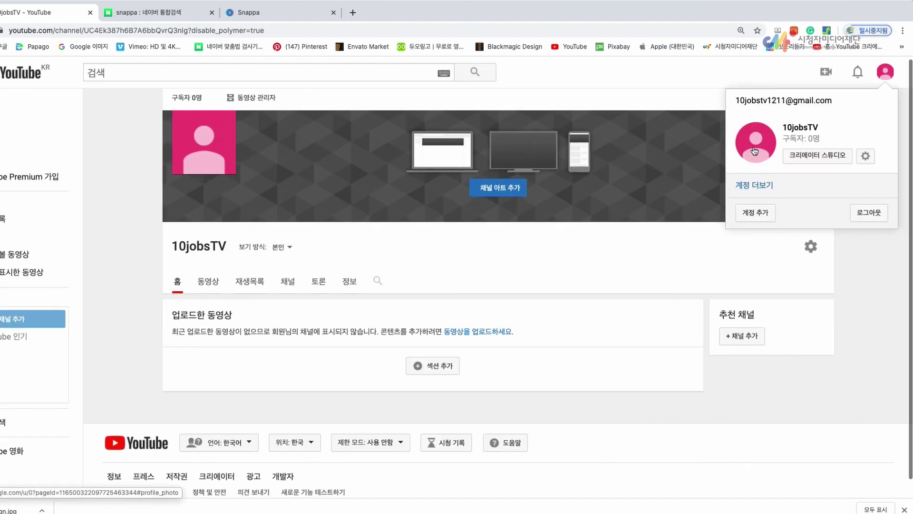
click(559, 258)
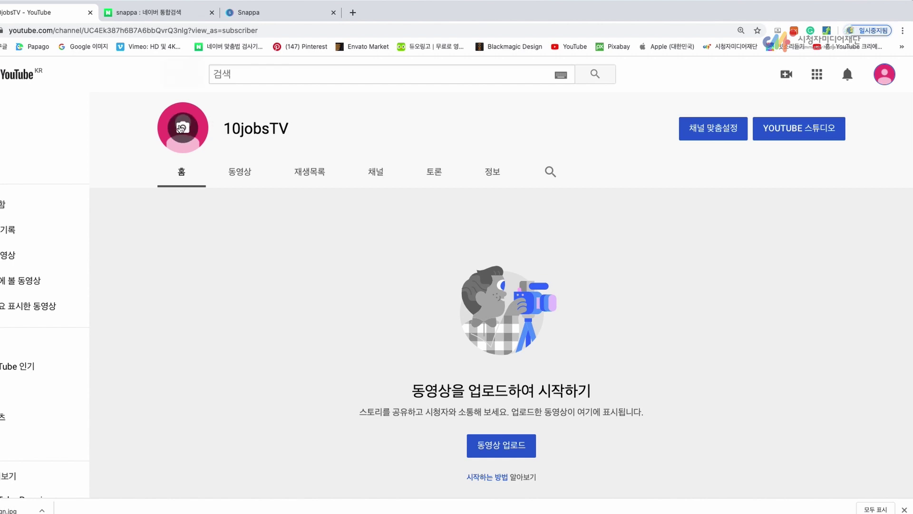
- Start editing the 10jobsTV channel's profile picture and continue to the Google account photo picker
click(181, 128)
drag(257, 275, 627, 260)
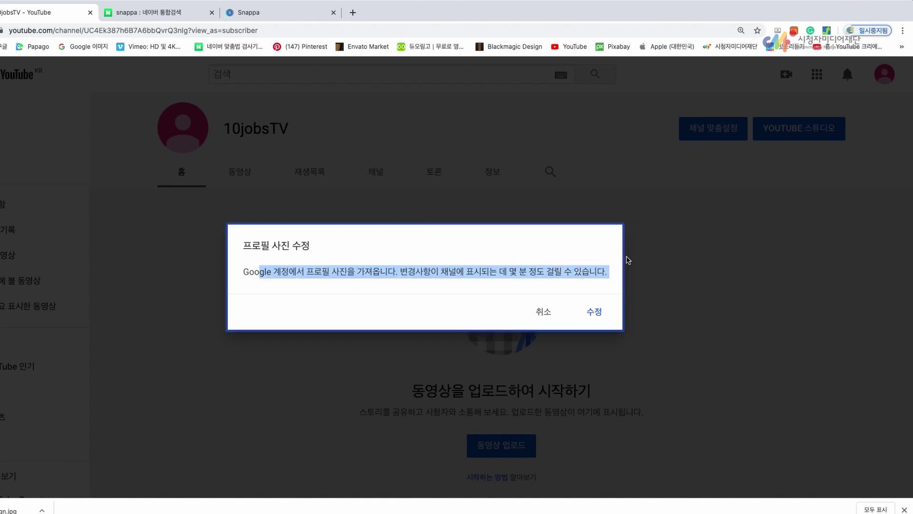
click(595, 314)
click(182, 128)
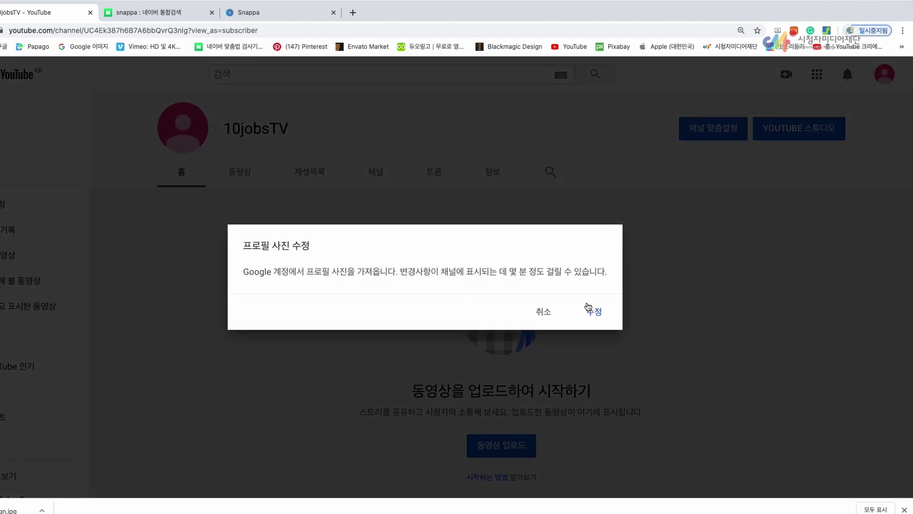
click(593, 311)
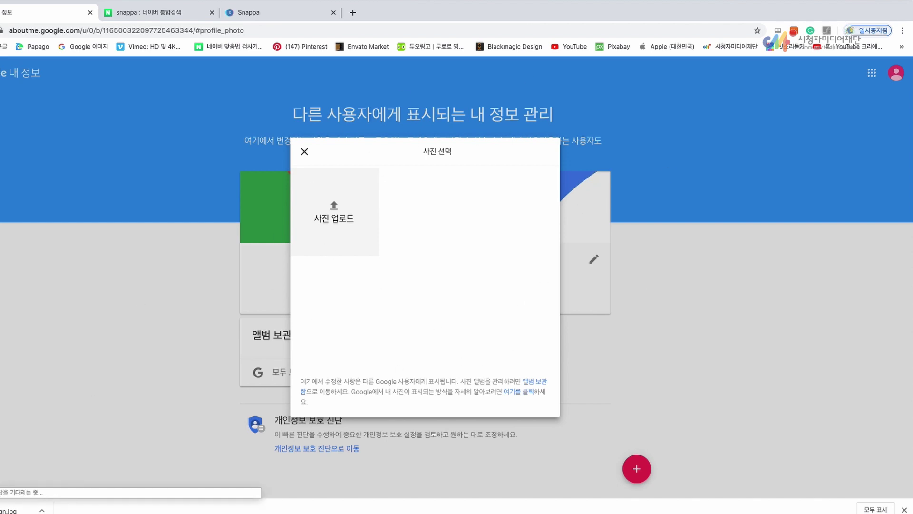
- Upload Untitled Design.jpg from the Downloads folder as the profile photo and apply it with the full image as the crop
click(42, 510)
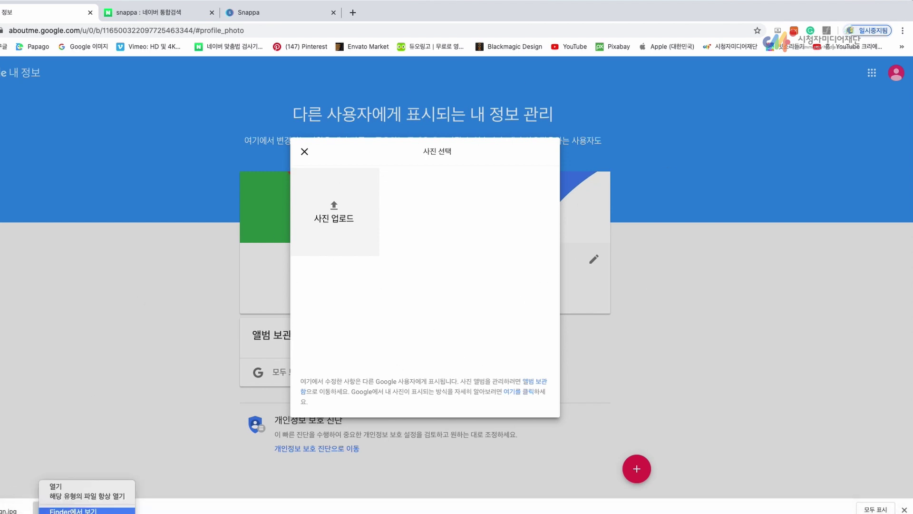
click(61, 510)
drag(344, 184, 1, 16)
drag(58, 269, 347, 214)
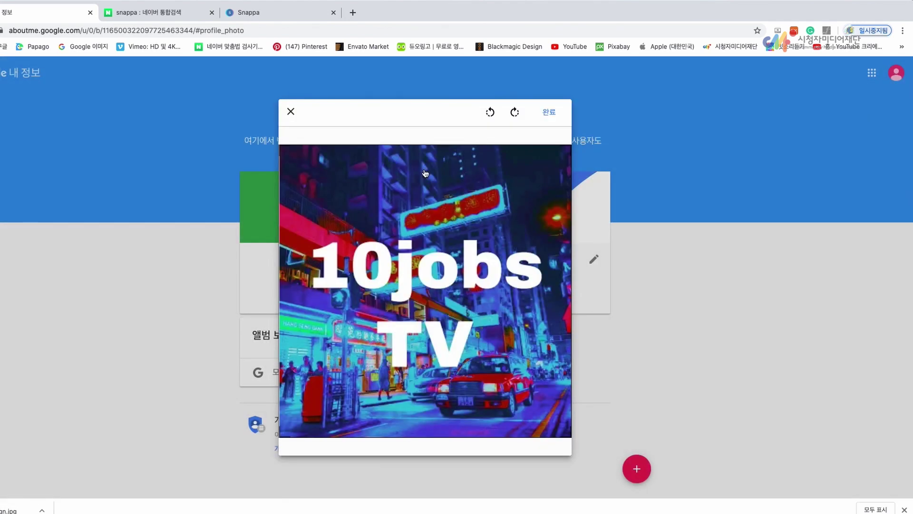
click(550, 115)
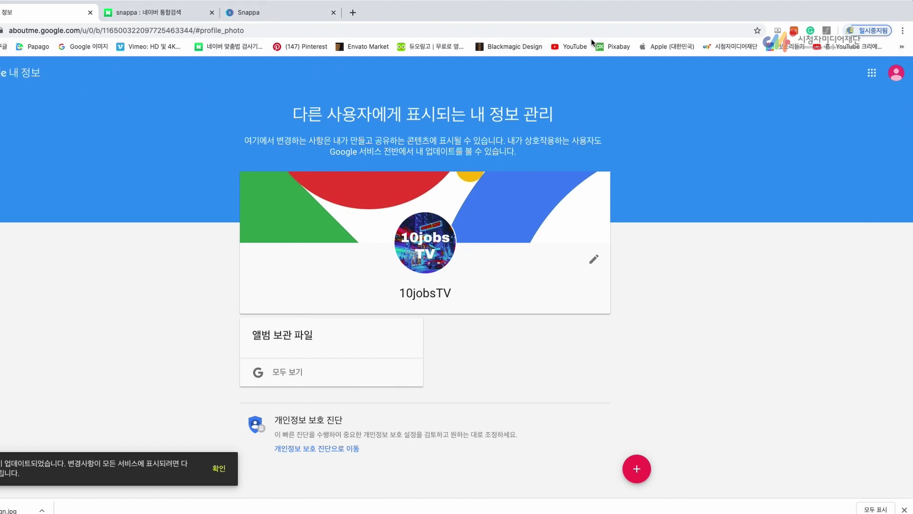
- Return to YouTube and open the 10jobsTV channel page to check its profile picture
click(575, 46)
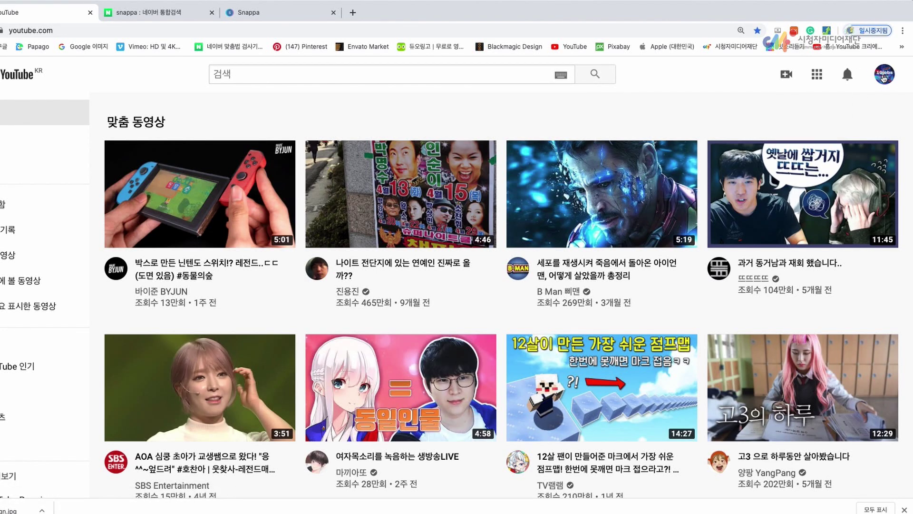
click(882, 78)
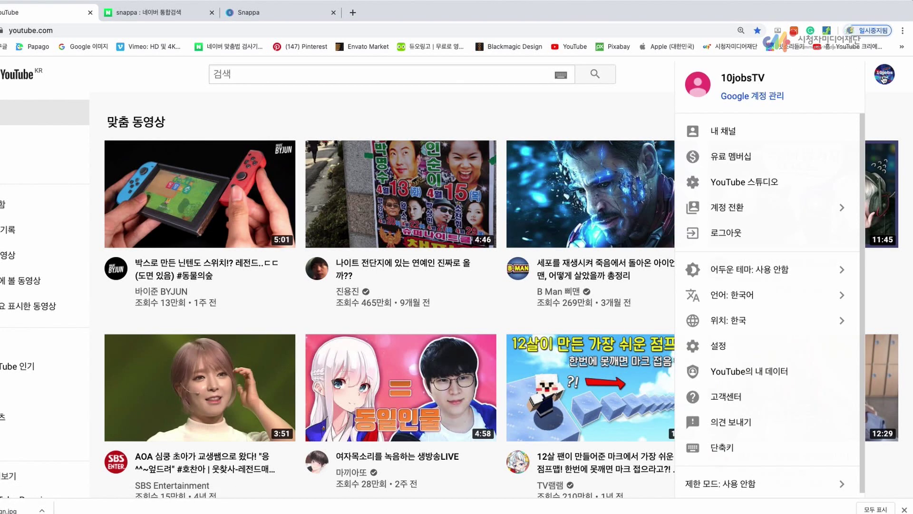
click(773, 130)
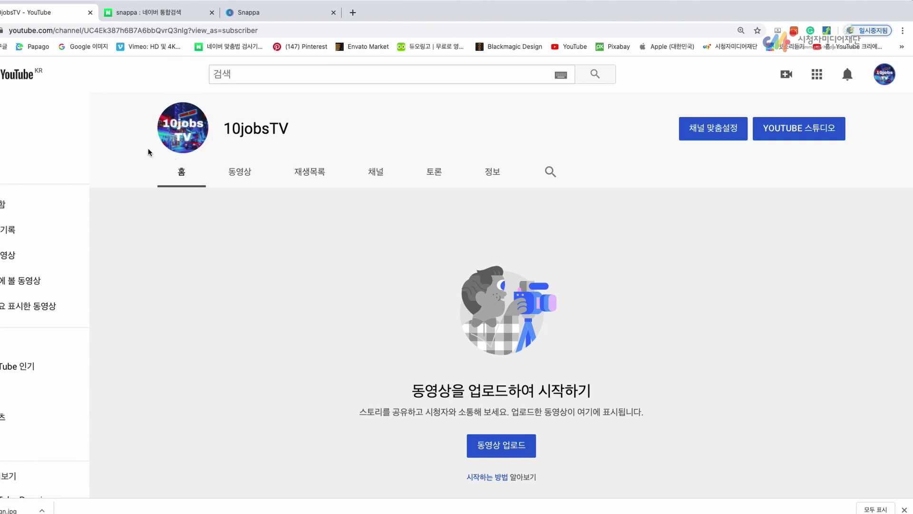
- Reopen the profile photo picker, view the uploaded 10jobs TV photo in the crop view, and close it without applying changes
click(185, 130)
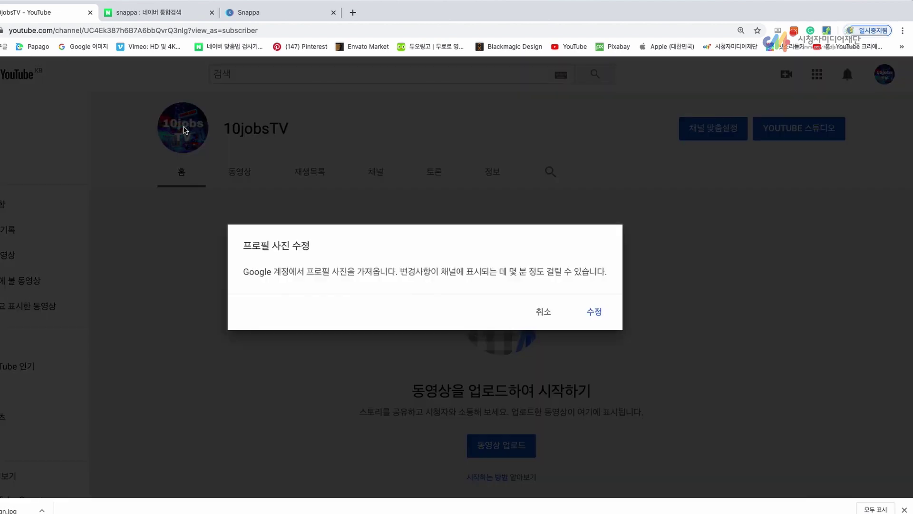
click(594, 312)
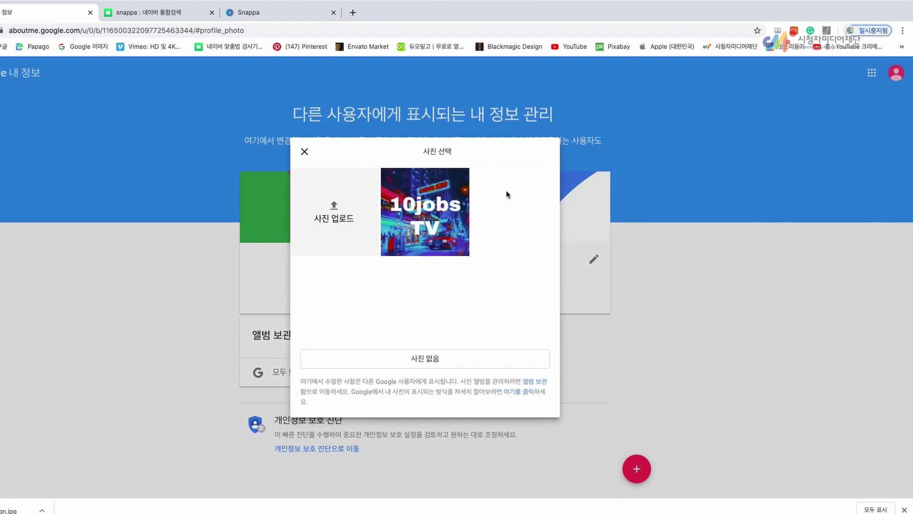
click(418, 248)
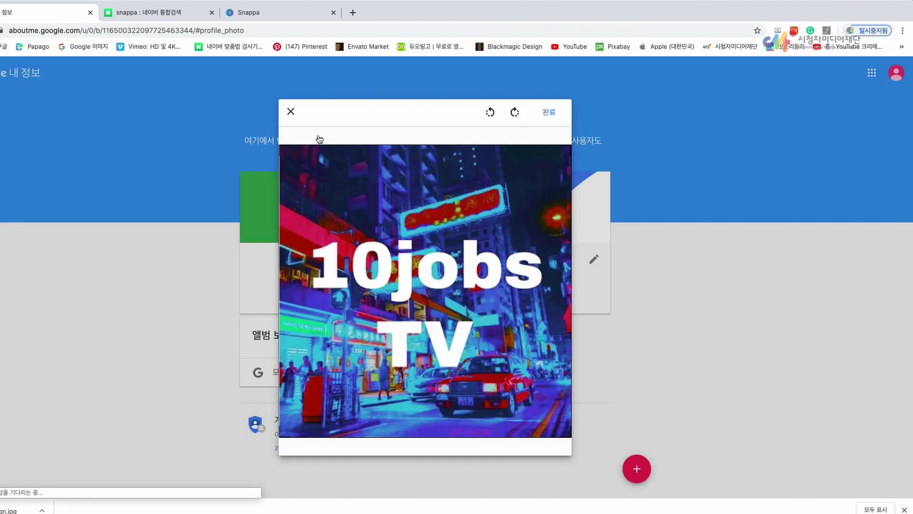
click(290, 112)
click(422, 255)
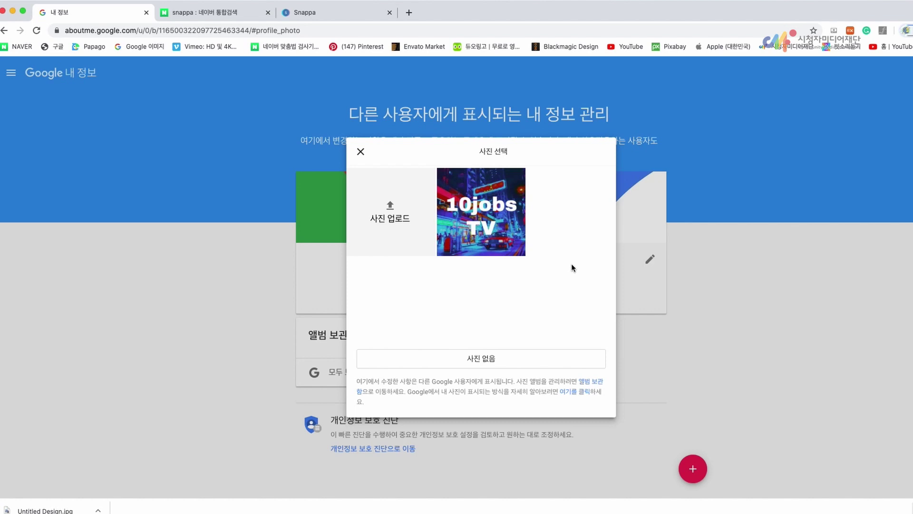
click(361, 152)
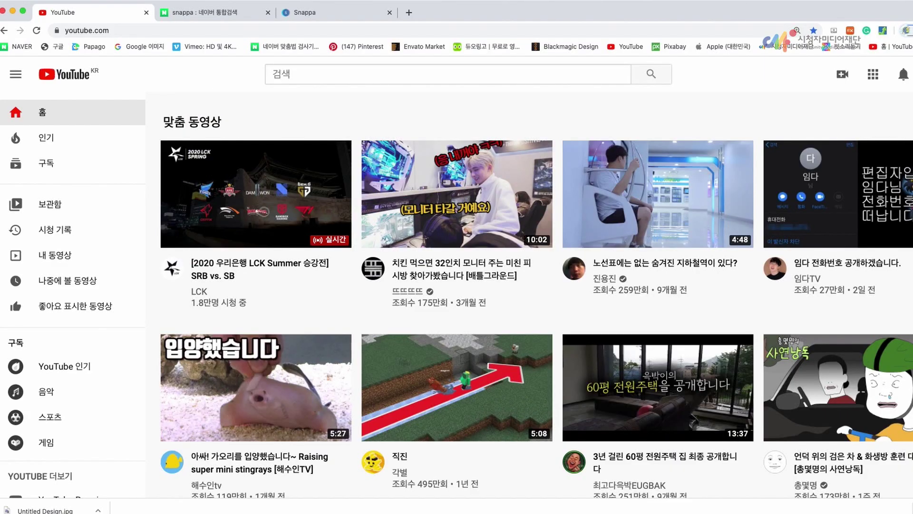
- Go back to the 10jobsTV channel page, view the profile picture edit prompt and cancel it
click(910, 74)
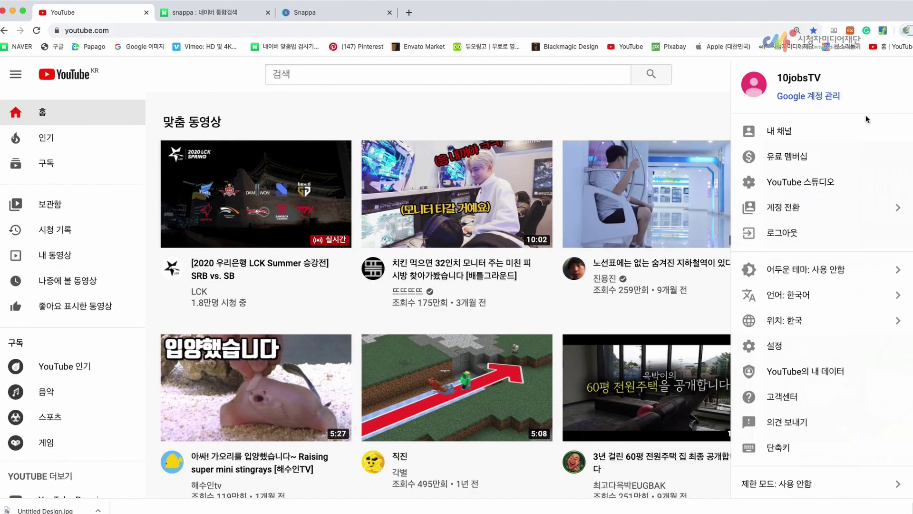
click(794, 136)
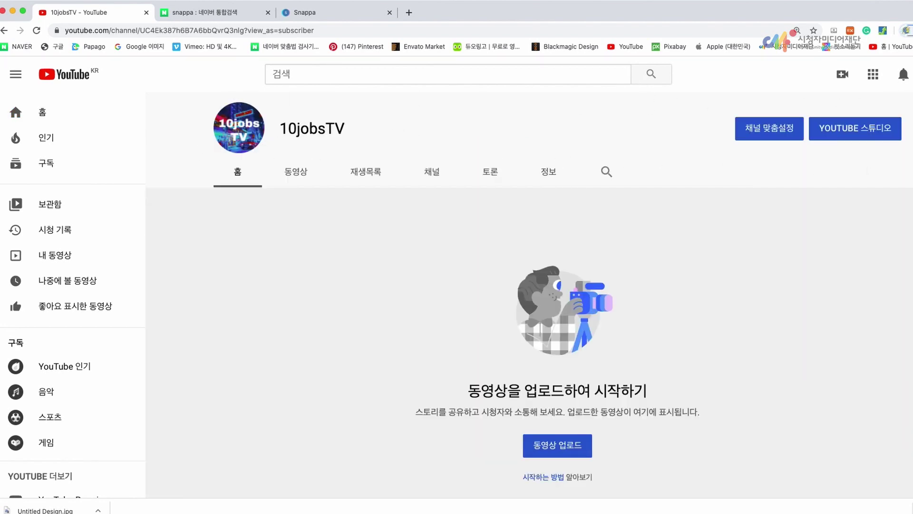
click(447, 75)
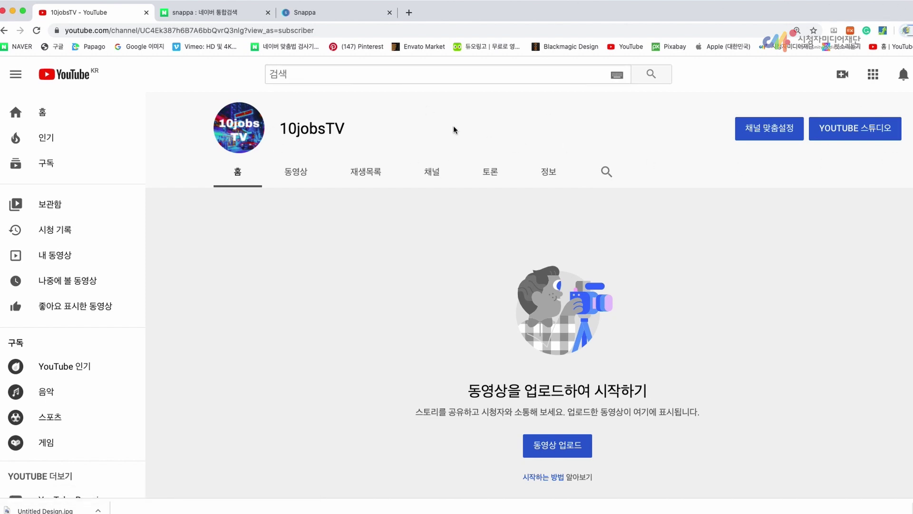
click(240, 128)
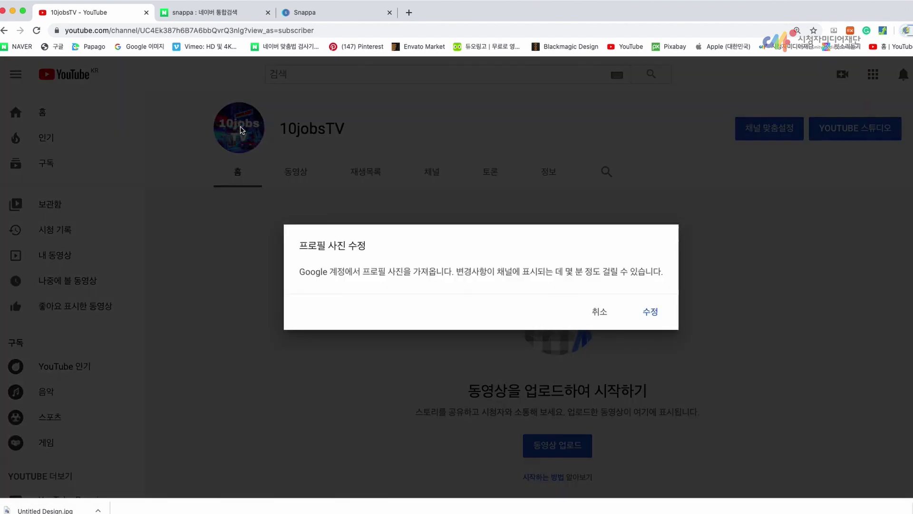
click(598, 312)
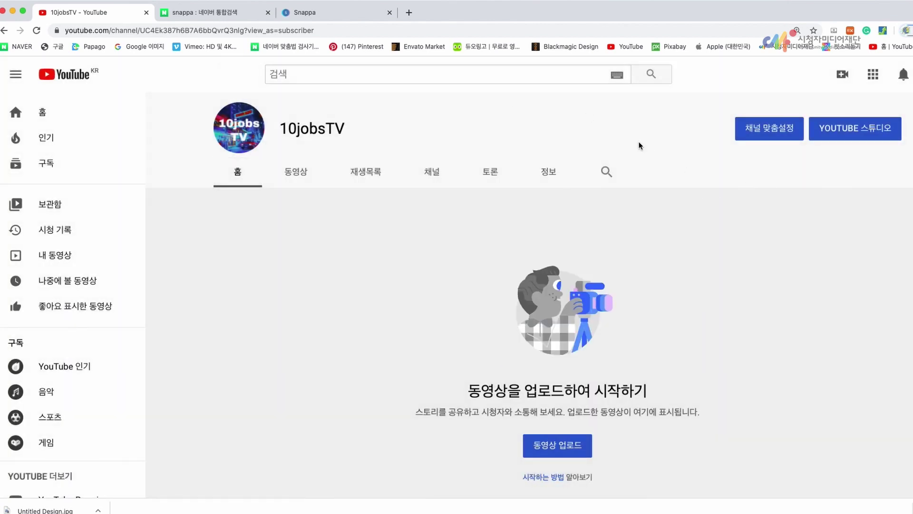
- Open the channel customization page, bring up the channel icon edit prompt and dismiss it
click(767, 136)
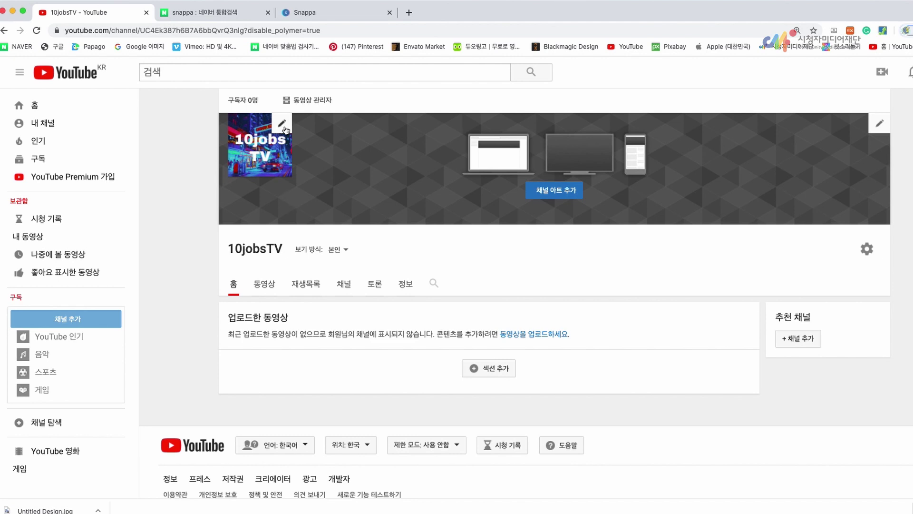
click(281, 126)
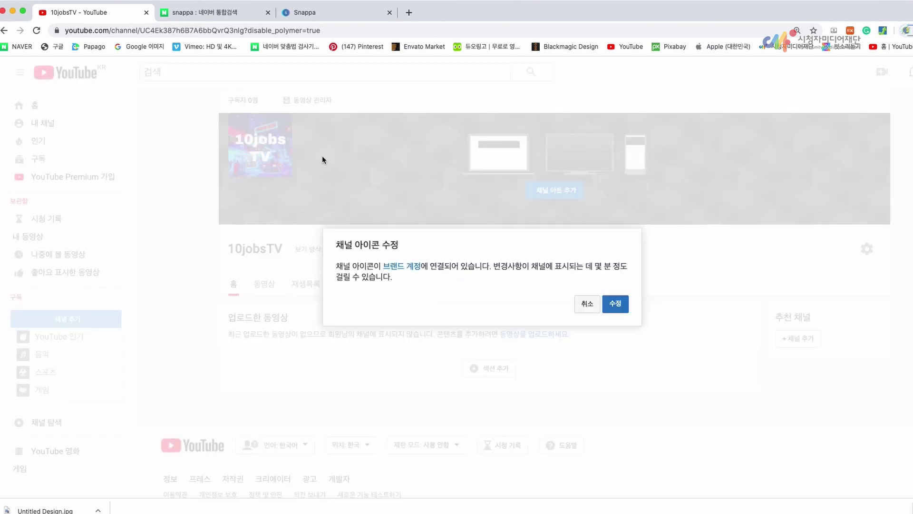
click(587, 303)
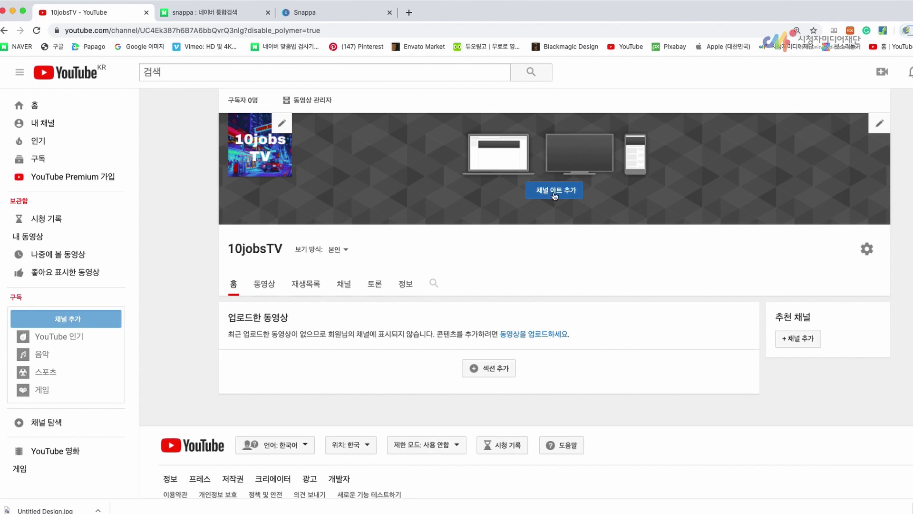
- Bring up the banner's edit options on the 10jobsTV channel page and open the channel art upload dialog
click(879, 126)
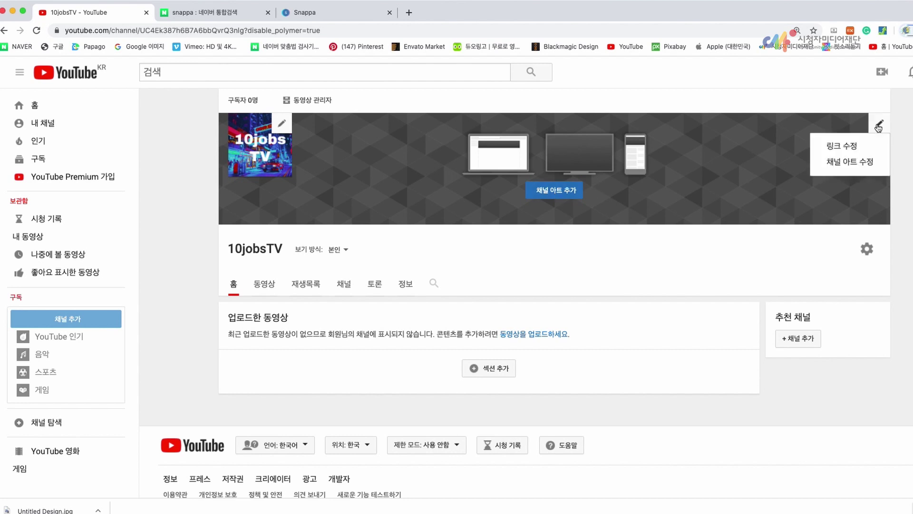
click(878, 125)
click(878, 126)
click(800, 167)
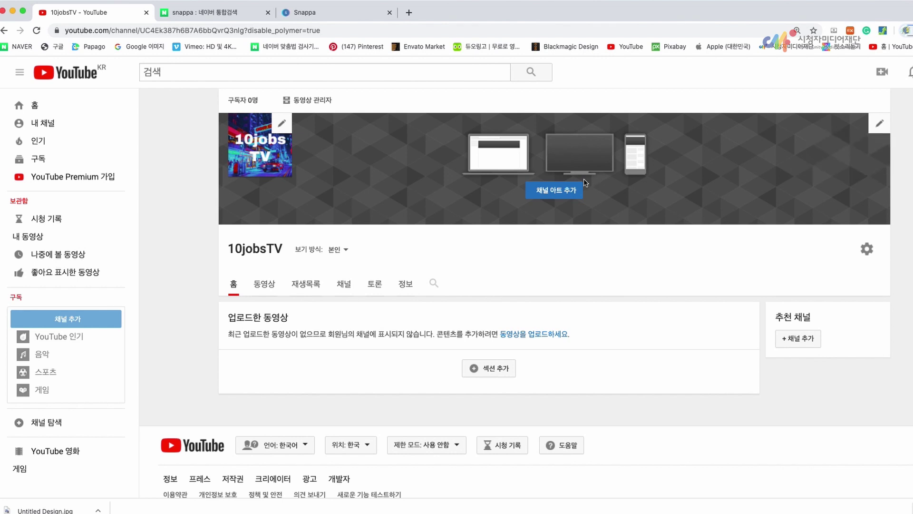
click(547, 193)
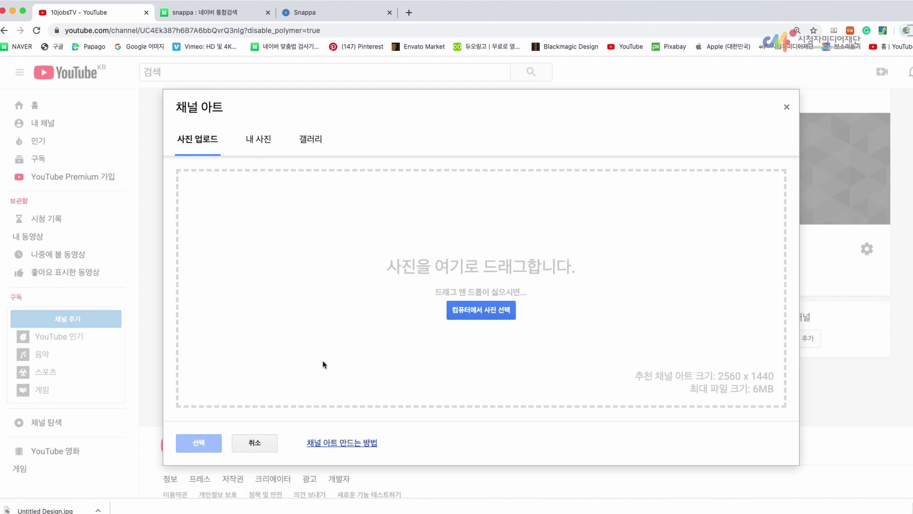
click(507, 317)
- Switch to Snappa and leave the 800 x 800 px design to create a new graphic
click(332, 15)
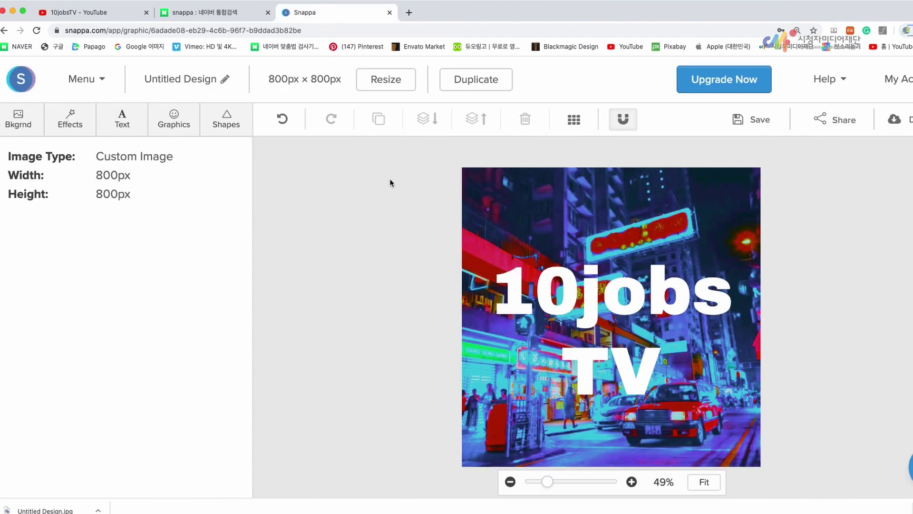
scroll(347, 202, up, 1)
click(89, 83)
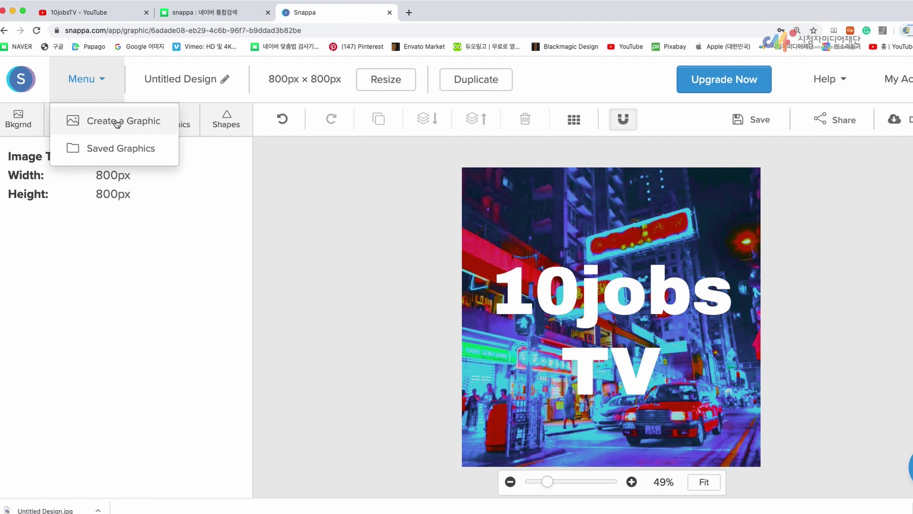
click(336, 190)
click(93, 89)
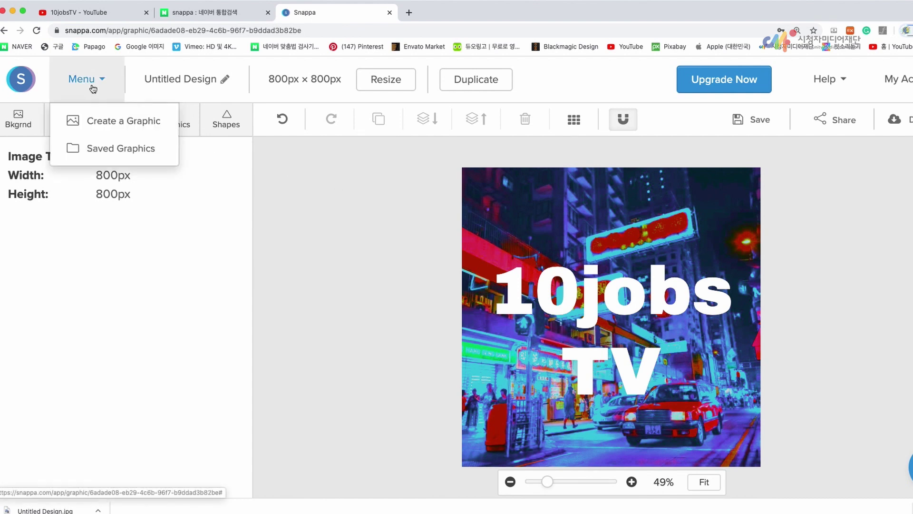
click(96, 128)
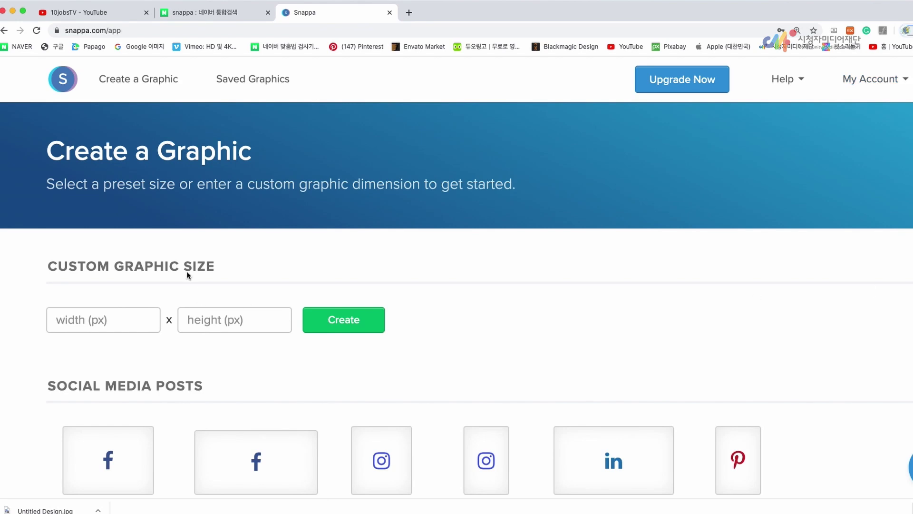
- Point out the custom width and height fields, and choose the YouTube Channel Art preset of 2560px x 1440px
click(78, 326)
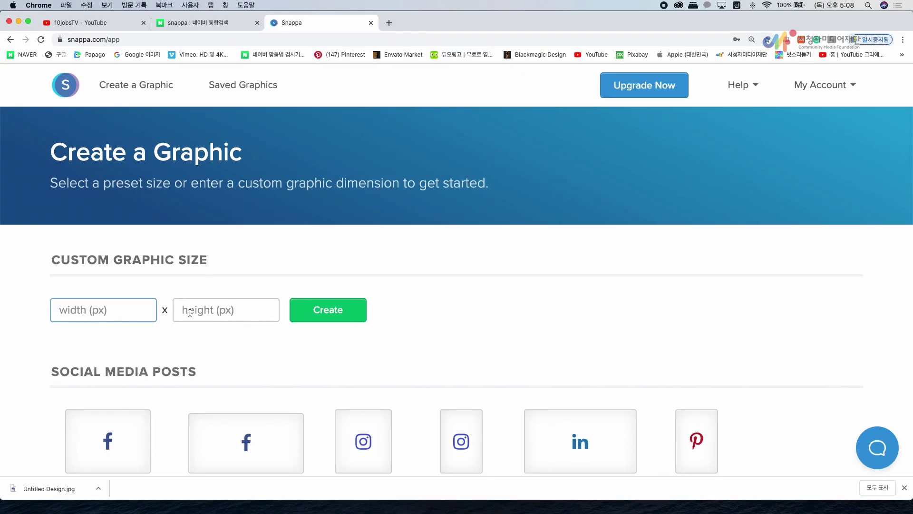
click(195, 314)
click(398, 354)
scroll(395, 355, down, 10)
scroll(396, 355, down, 12)
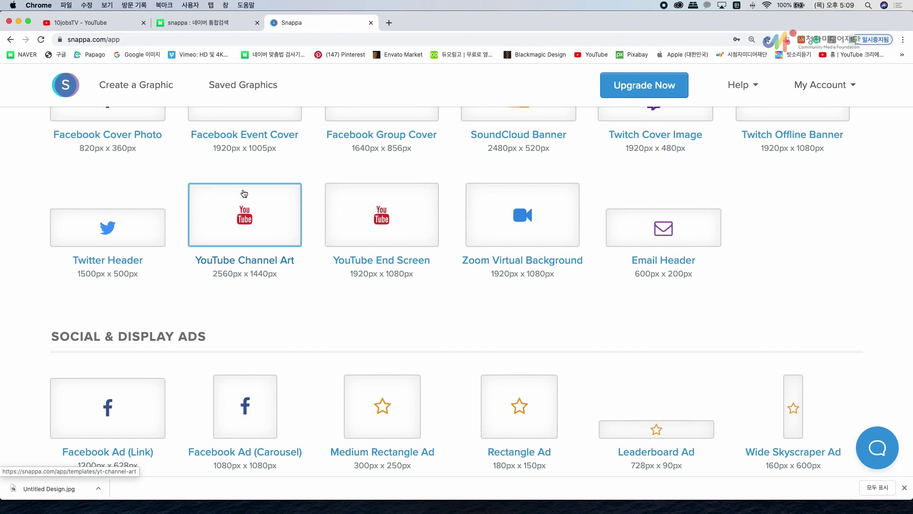
click(262, 231)
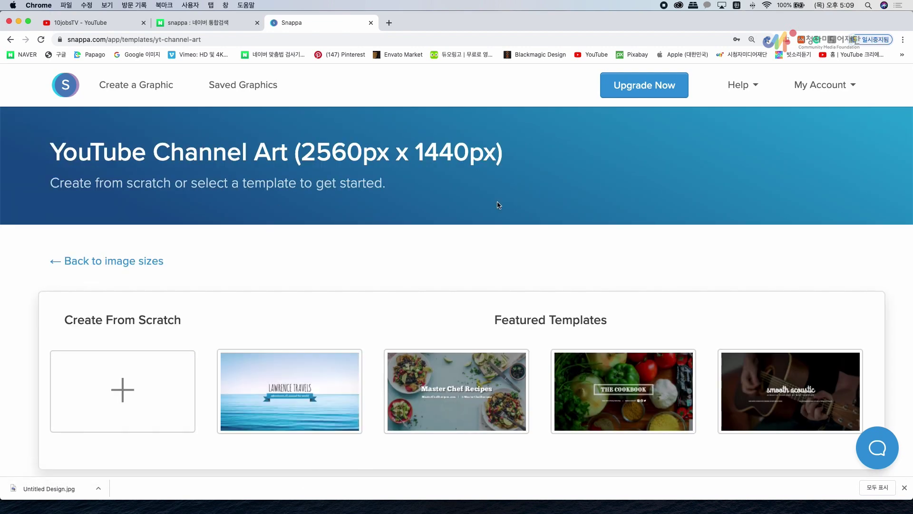
- Browse the YouTube Channel Art templates and open the one with a forest road and a white text banner
scroll(515, 301, down, 15)
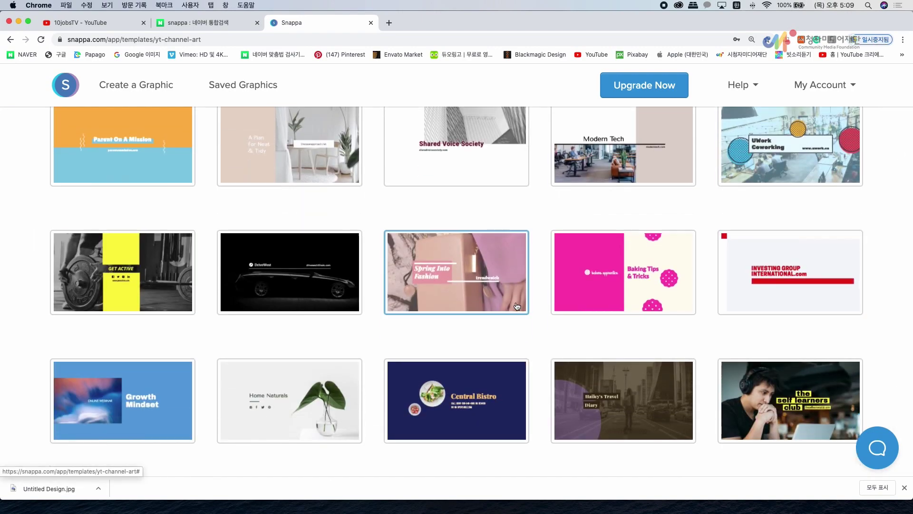
scroll(515, 304, up, 15)
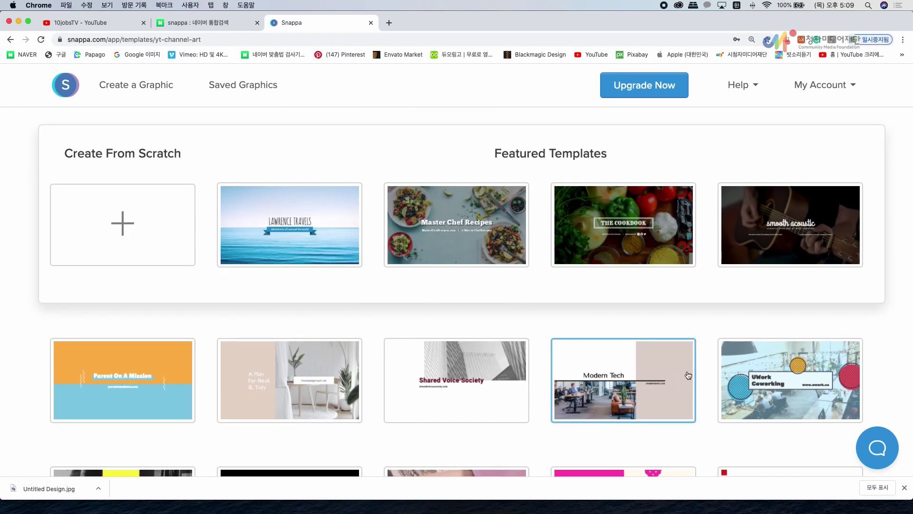
scroll(603, 332, down, 10)
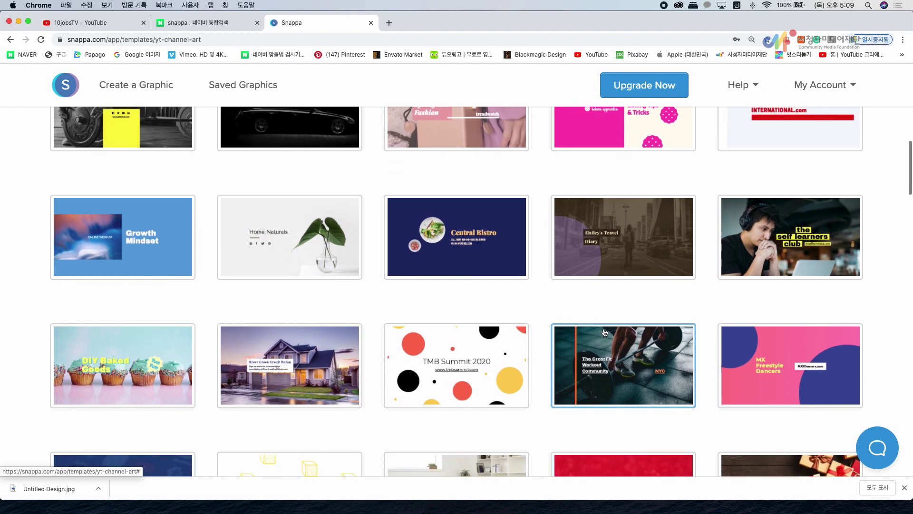
scroll(604, 332, down, 15)
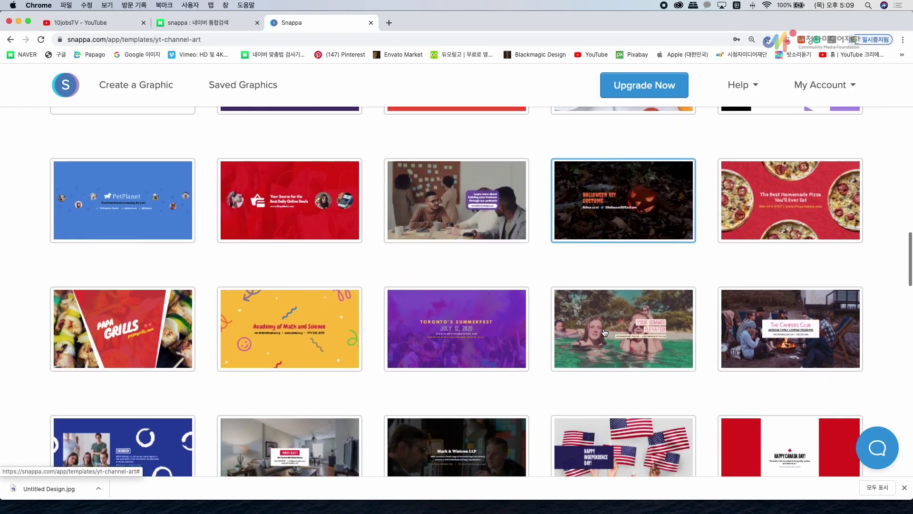
scroll(604, 332, down, 12)
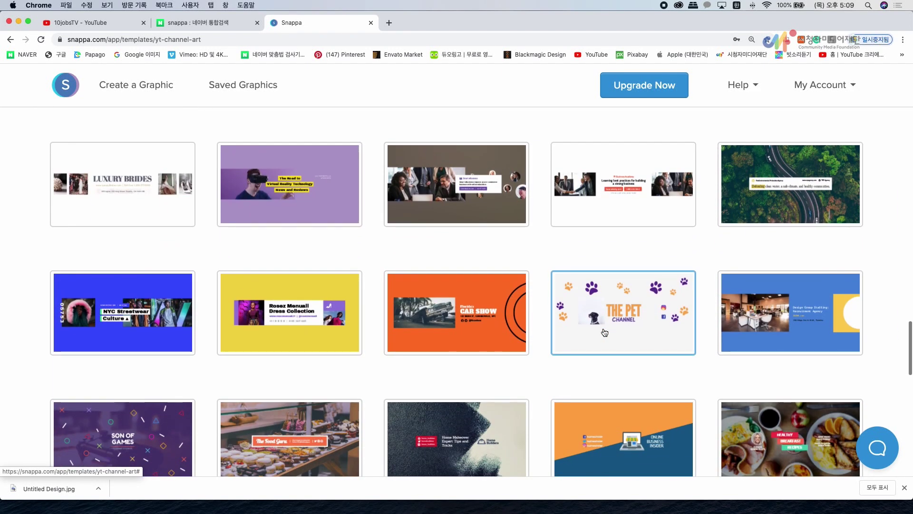
scroll(605, 332, down, 2)
scroll(603, 327, up, 3)
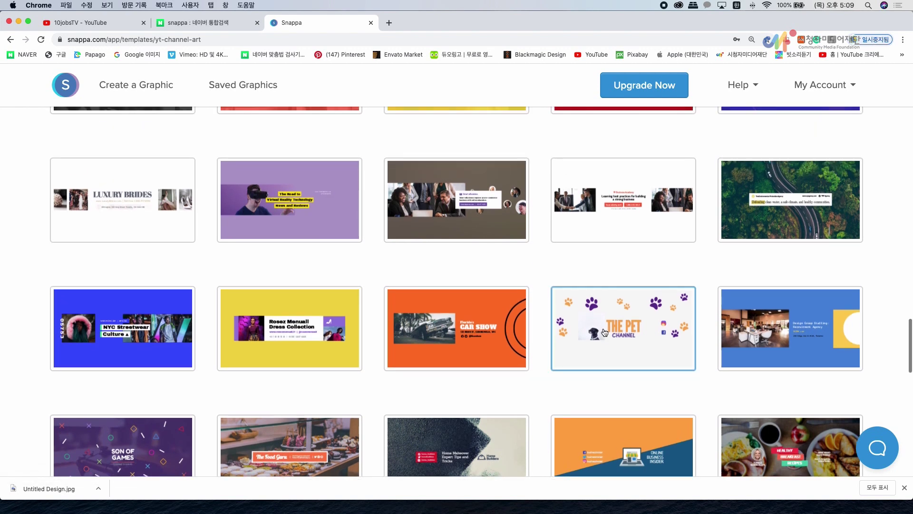
scroll(716, 304, up, 2)
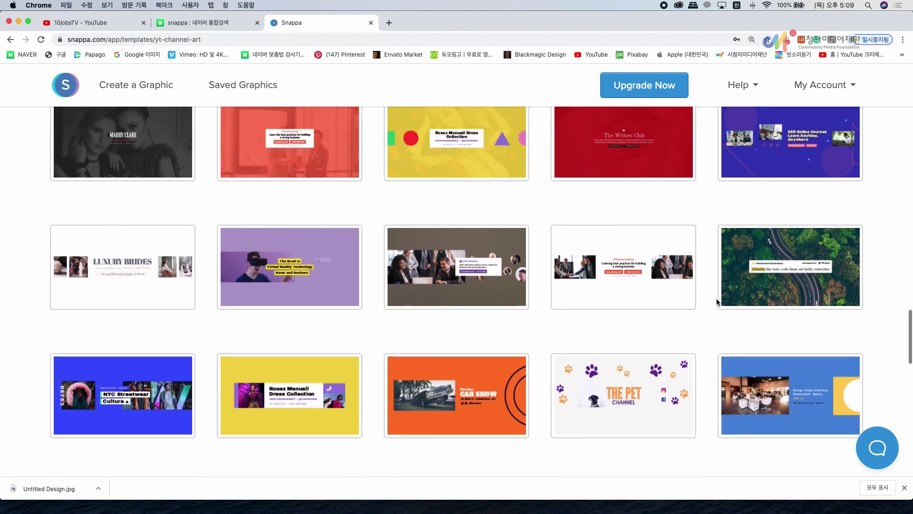
click(803, 297)
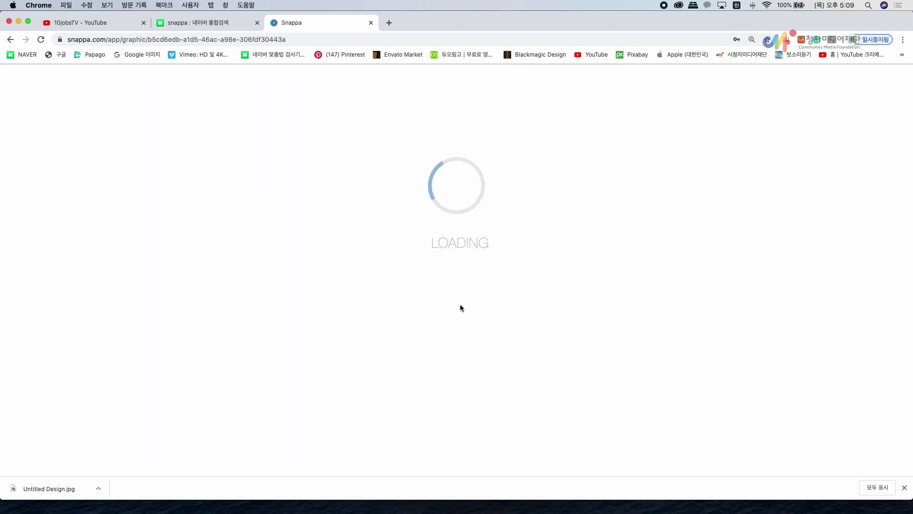
- Examine the template's TV, desktop and tablet area guides and select the elements of its white banner one by one
scroll(561, 315, down, 2)
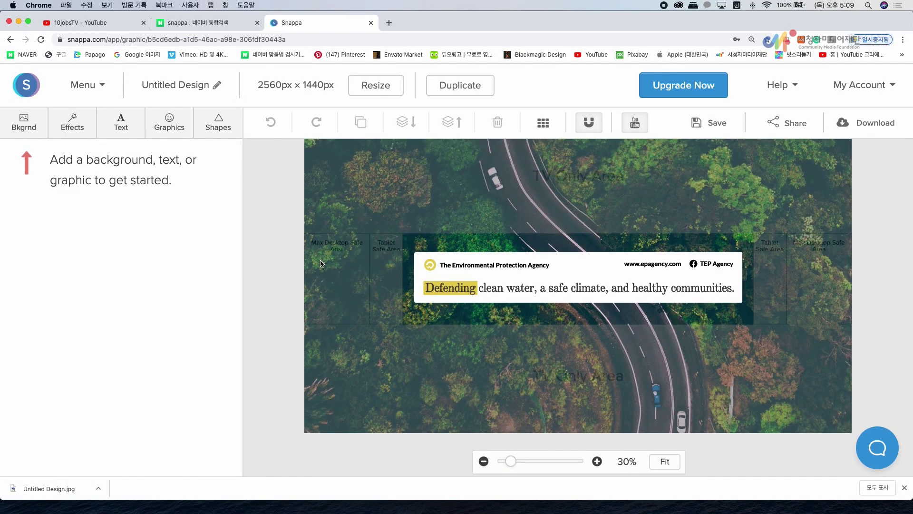
scroll(402, 270, up, 2)
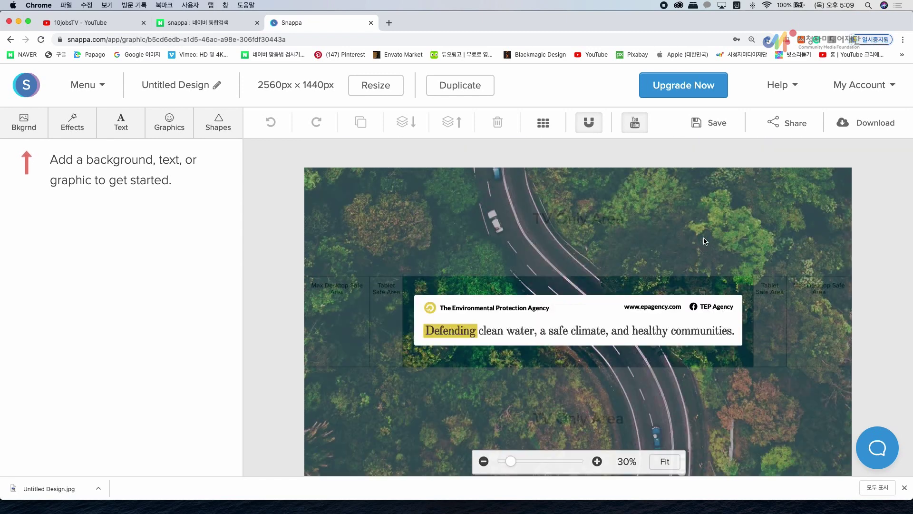
scroll(621, 343, down, 2)
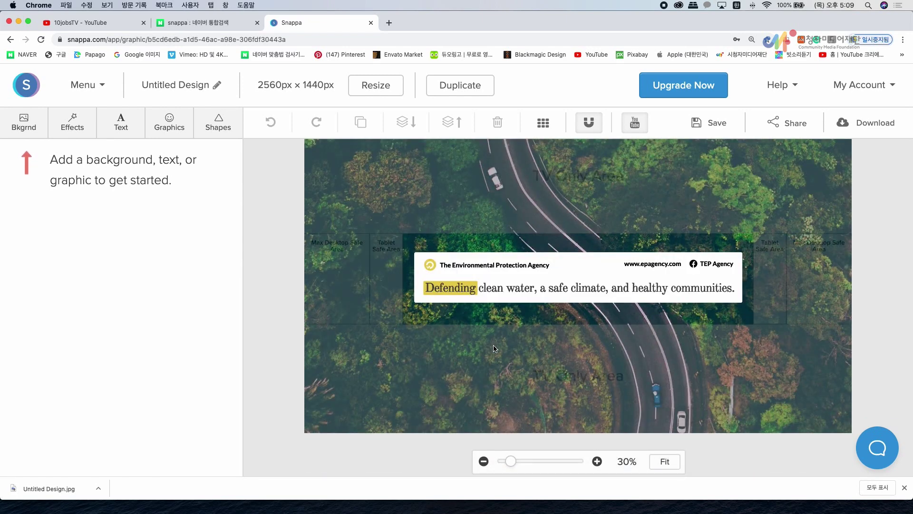
scroll(462, 292, up, 2)
click(489, 309)
click(430, 308)
click(529, 328)
click(639, 317)
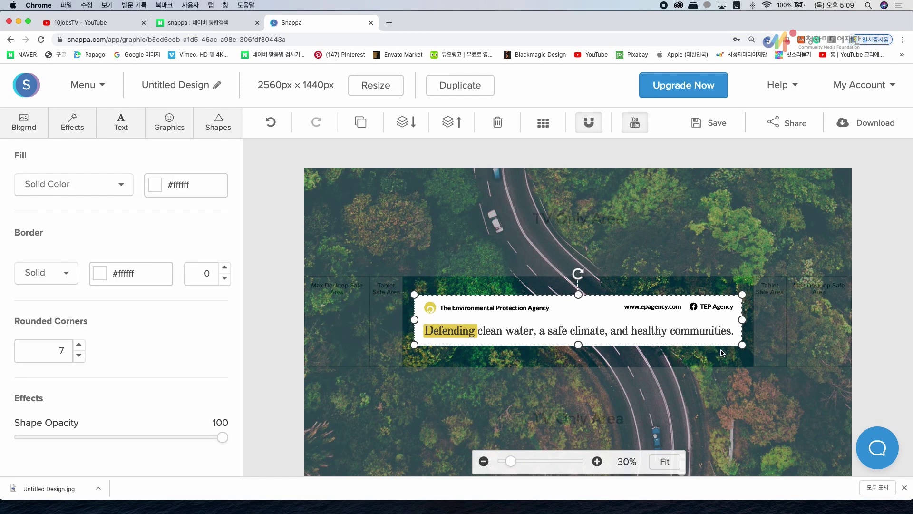
- Nudge the "TEP Agency" text slightly to the right and select the word "water" in the slogan
click(714, 309)
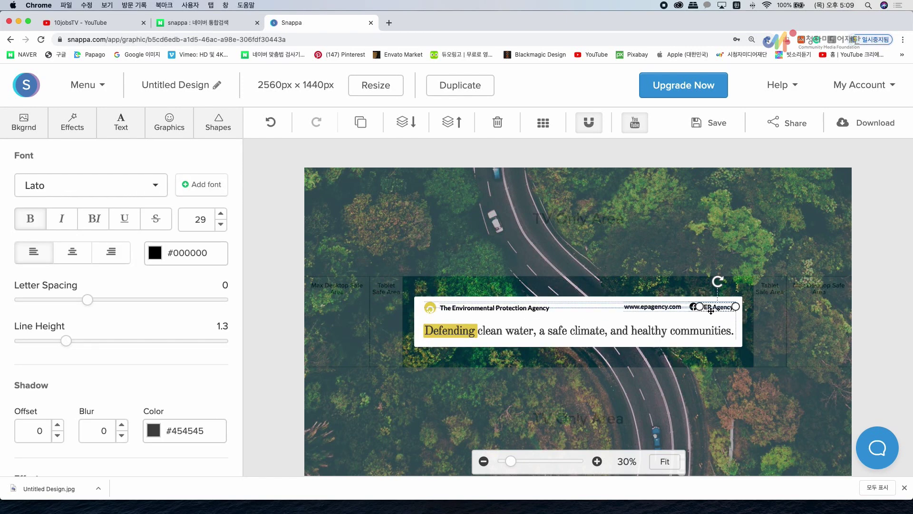
drag(713, 310, 712, 308)
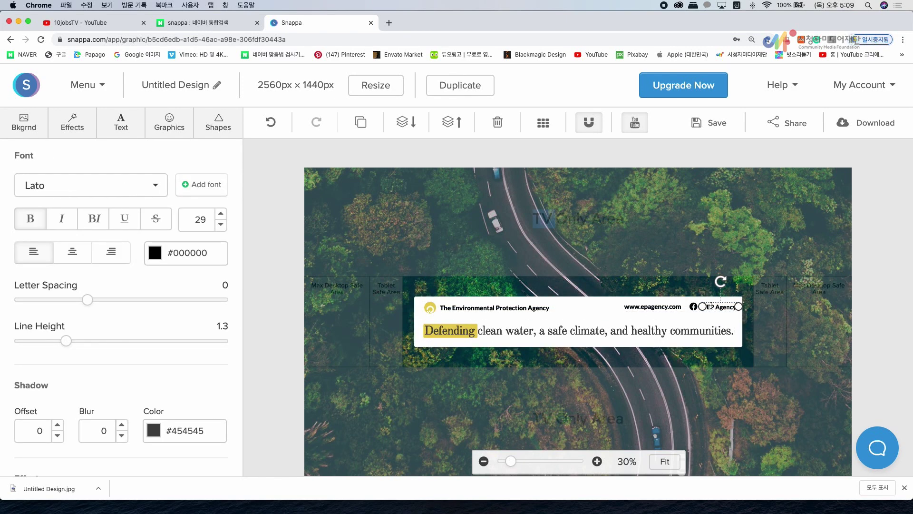
click(659, 309)
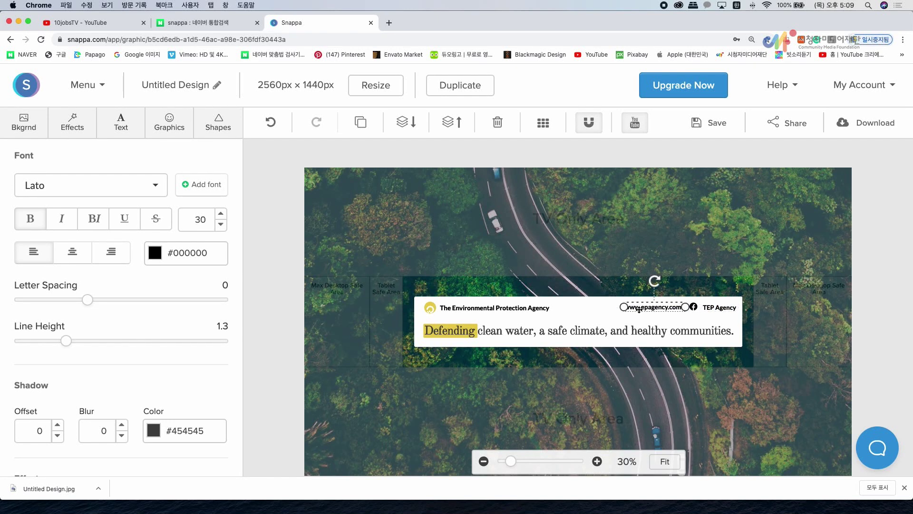
click(620, 336)
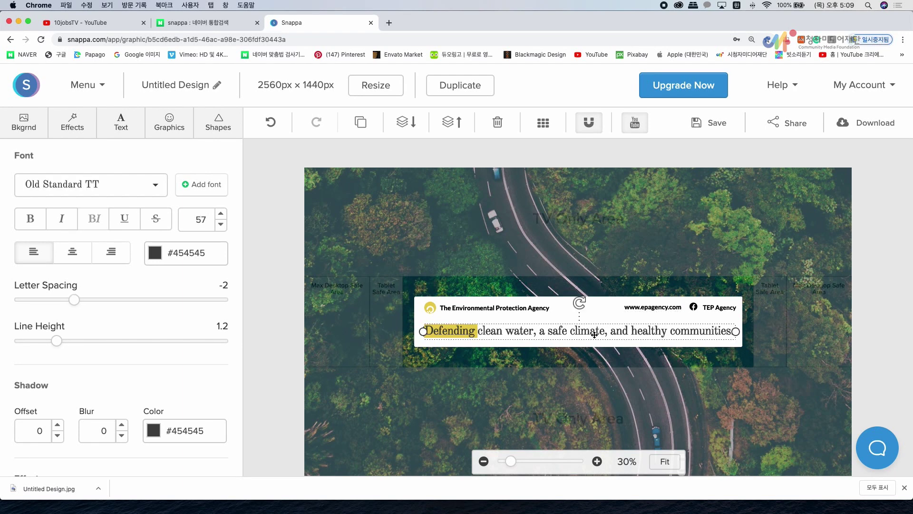
double_click(520, 331)
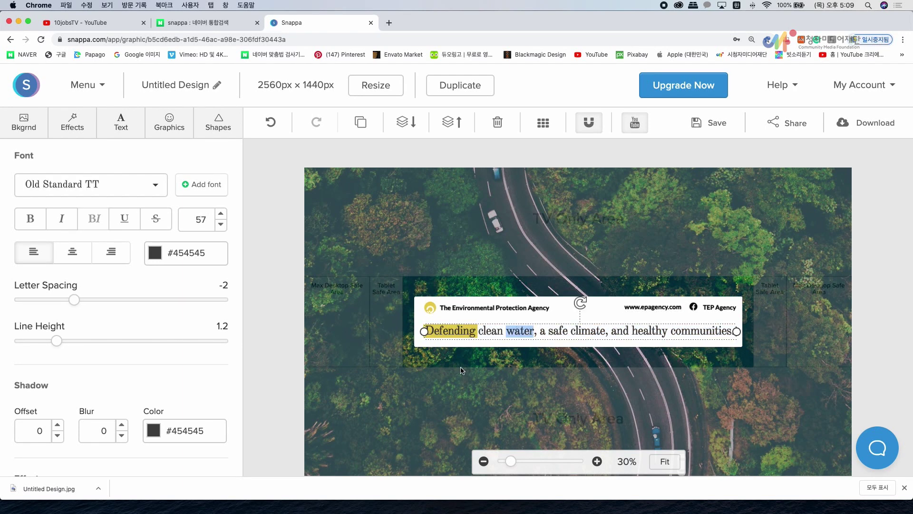
- Switch to the Naver page, search for "나의 이야기" and return to the Snappa design
click(204, 22)
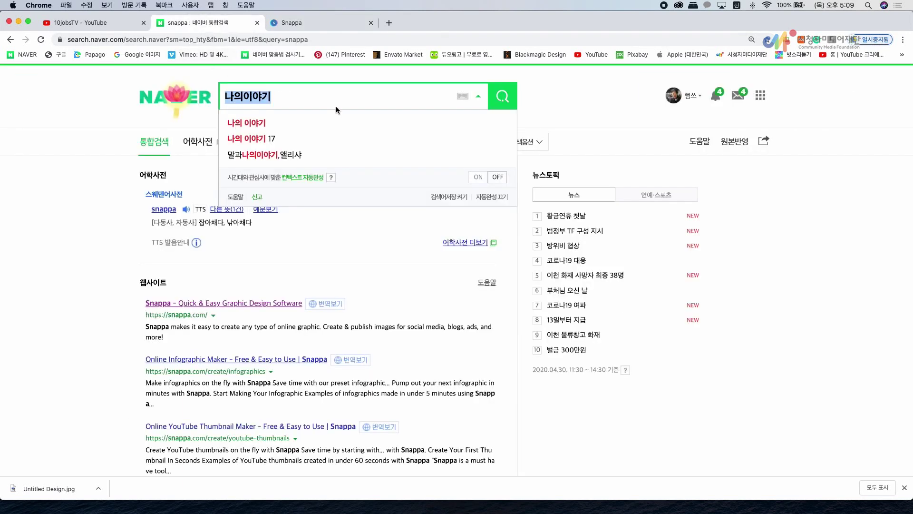
click(313, 122)
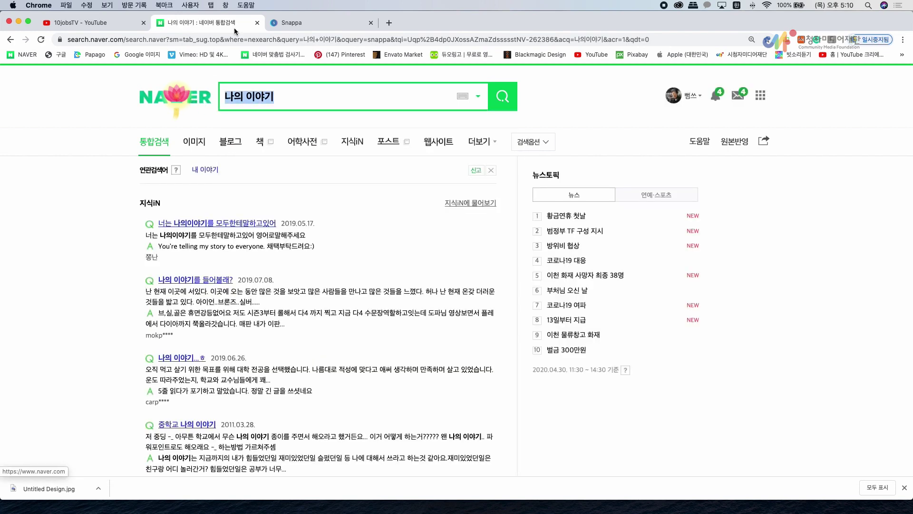
click(290, 23)
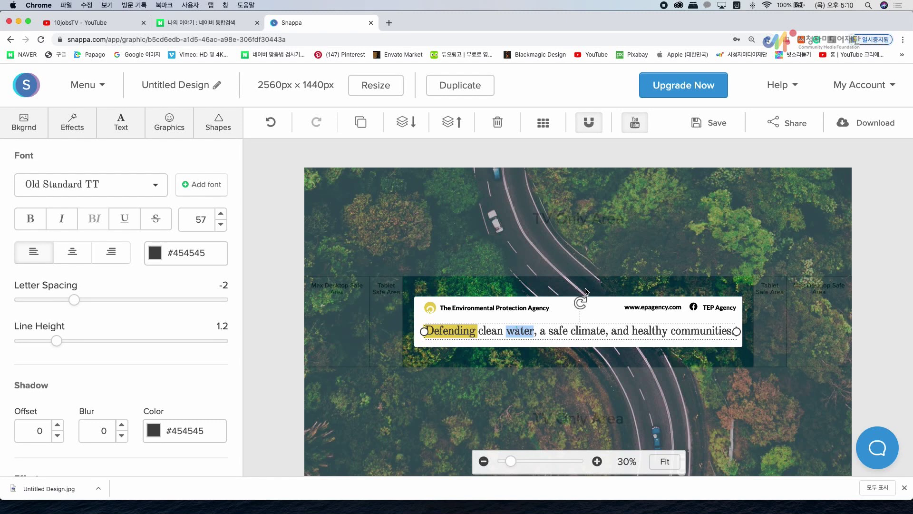
- Try the Norwester font on the slogan text and change it to Nunito
click(160, 183)
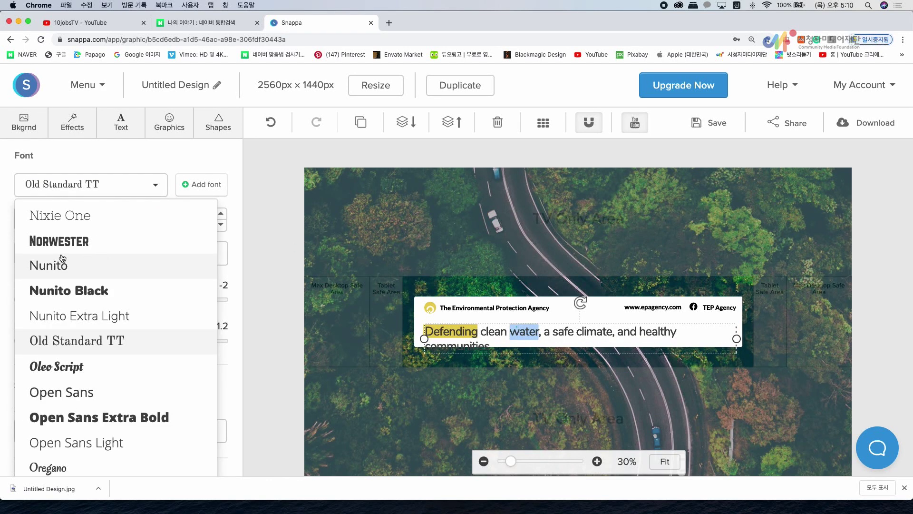
click(61, 243)
click(124, 196)
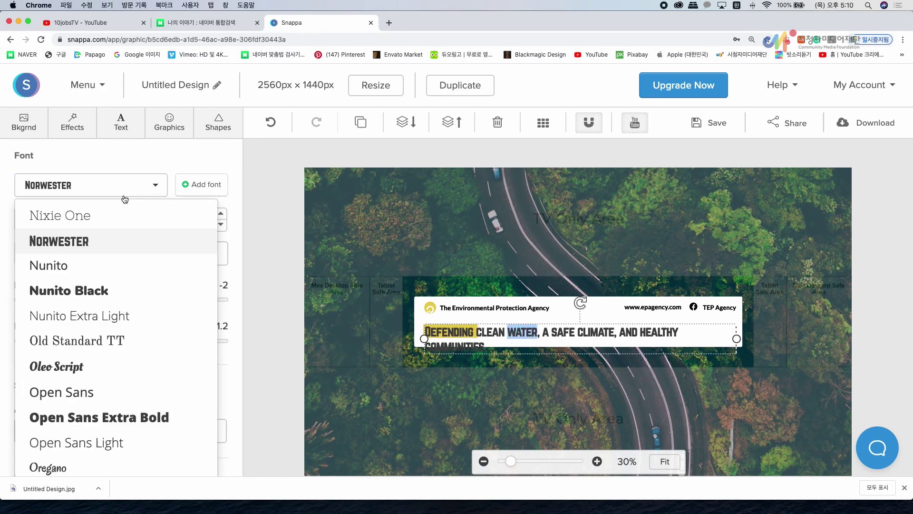
click(75, 265)
- Try fonts such as VT323, Open Sans Extra Bold and Monoton on the slogan text and set it to Coustard
click(91, 185)
scroll(51, 419, down, 10)
scroll(50, 419, down, 8)
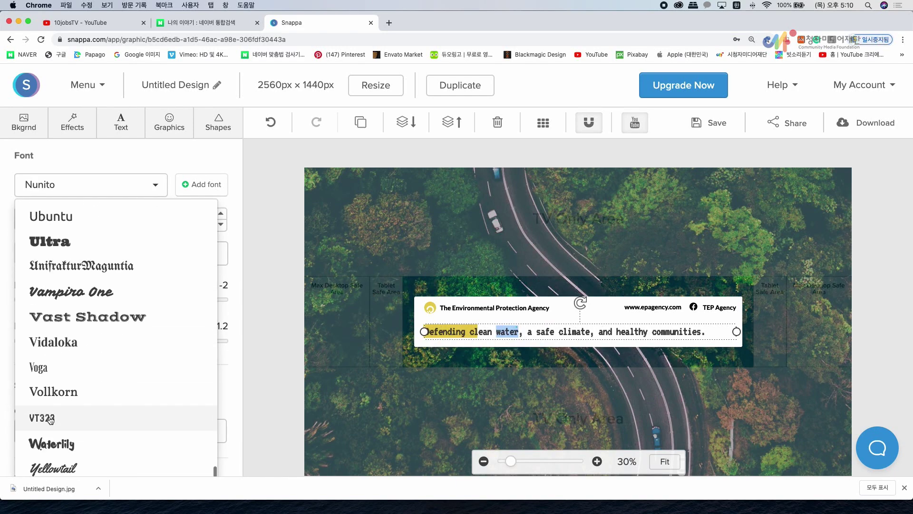
scroll(49, 417, down, 5)
scroll(72, 274, up, 5)
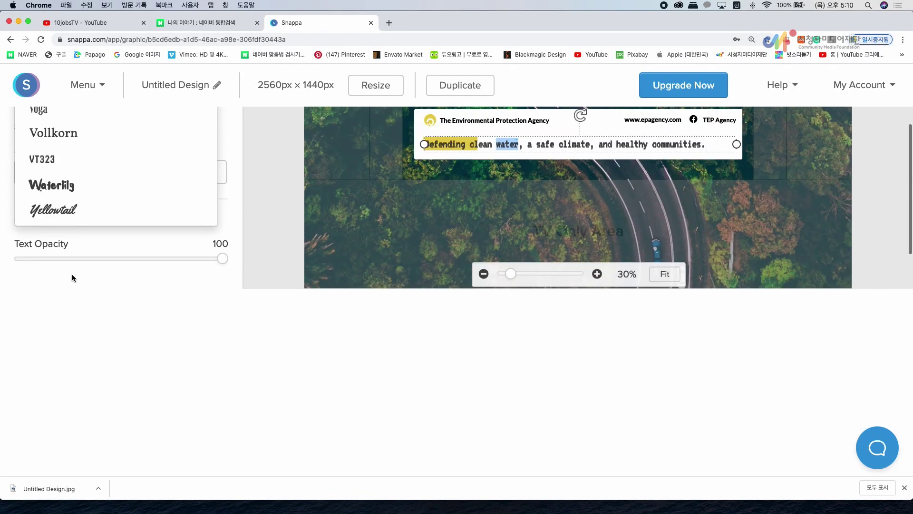
scroll(81, 287, up, 15)
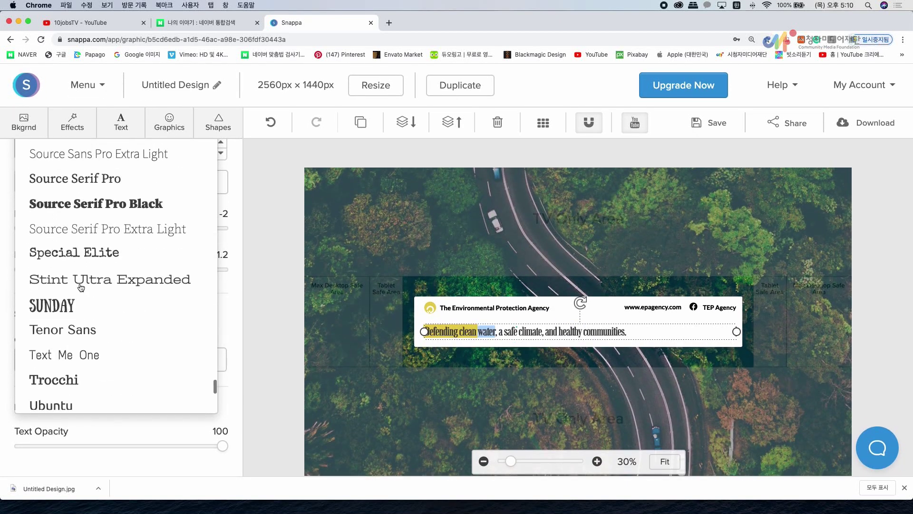
scroll(81, 287, up, 10)
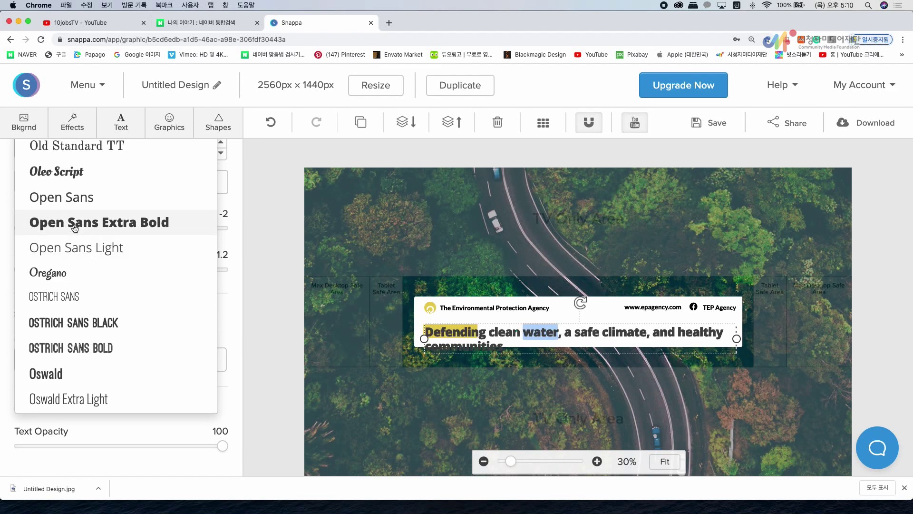
scroll(74, 229, up, 12)
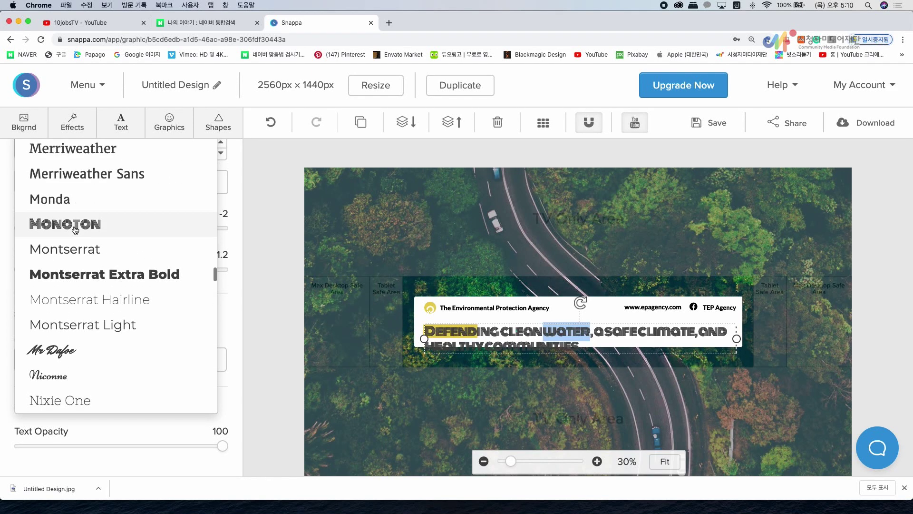
scroll(71, 228, up, 4)
key(Escape)
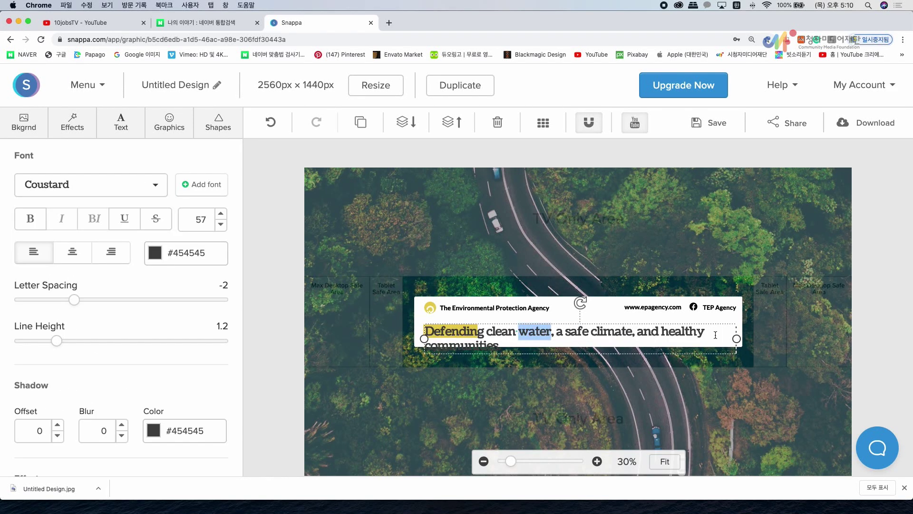
- Reduce the slogan's font size to 50 so that it fits on one line of the white banner
click(220, 224)
click(221, 224)
click(221, 224)
click(220, 224)
click(221, 224)
click(220, 224)
click(220, 223)
click(220, 224)
click(220, 224)
click(221, 214)
click(221, 214)
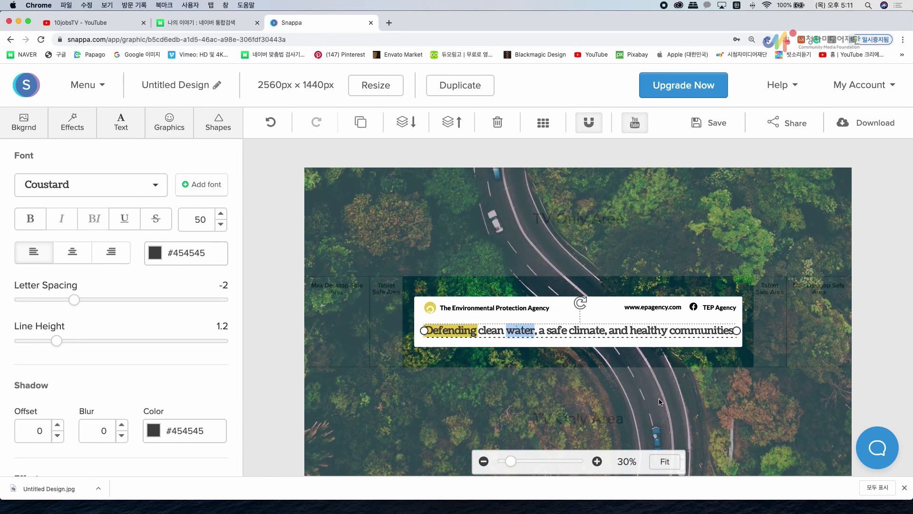
- Adjust the background effects to a color overlay of 8, a blur of 8 and a saturation of -48
click(66, 128)
drag(20, 171, 38, 173)
mouse_move(21, 256)
mouse_down()
mouse_move(85, 247)
mouse_move(26, 246)
mouse_up()
drag(18, 298, 62, 287)
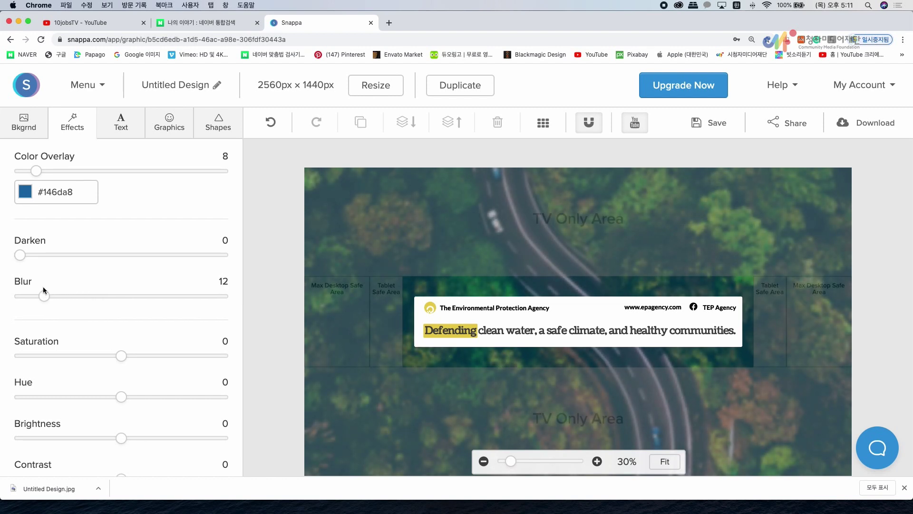
drag(120, 358, 73, 352)
scroll(130, 393, down, 1)
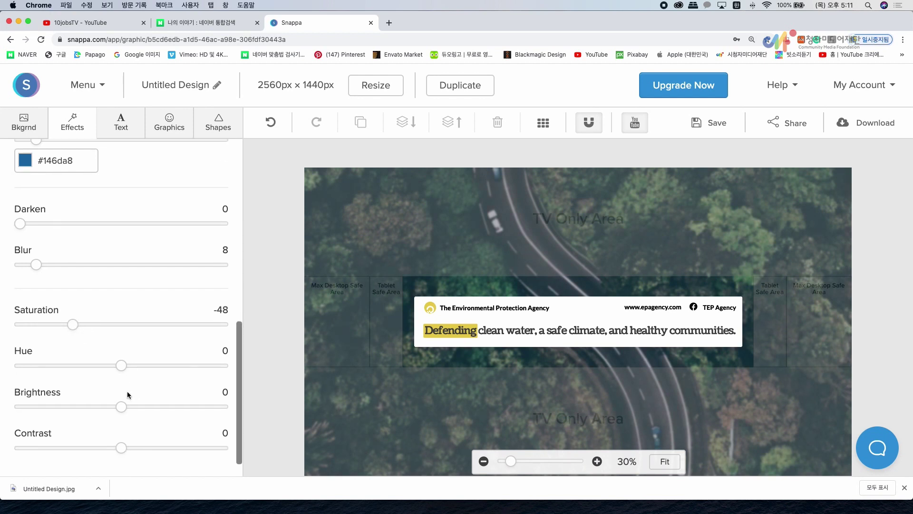
mouse_move(122, 367)
mouse_down()
mouse_move(167, 368)
mouse_move(92, 368)
mouse_move(123, 369)
mouse_up()
scroll(118, 205, up, 1)
- Browse the available background photos and search them for "city"
click(25, 124)
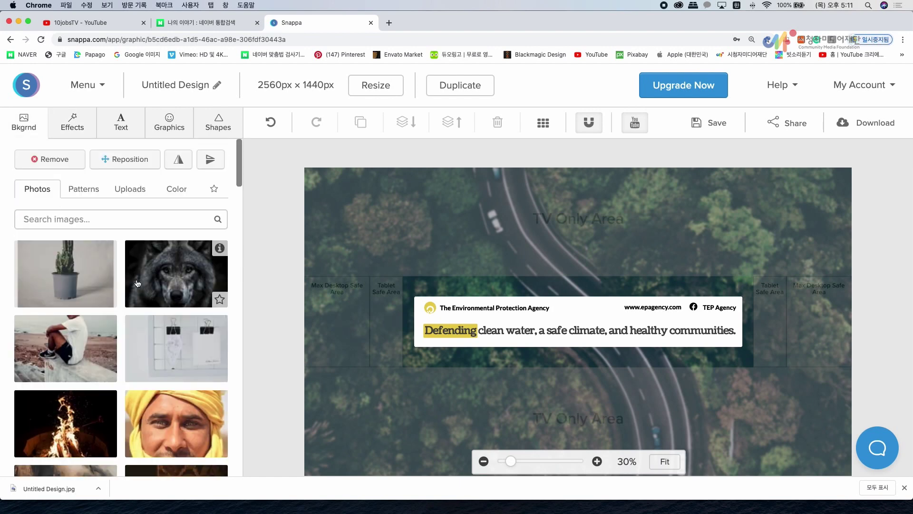
scroll(137, 284, down, 5)
scroll(137, 284, up, 5)
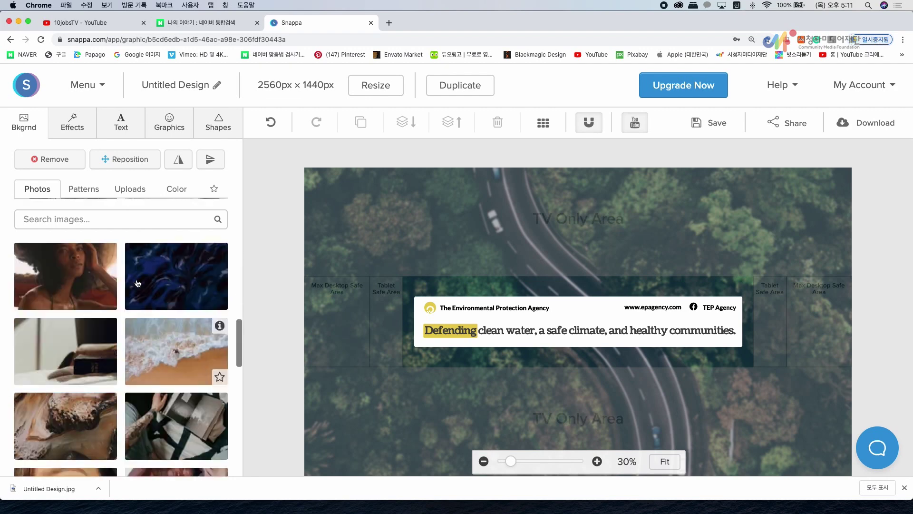
click(83, 216)
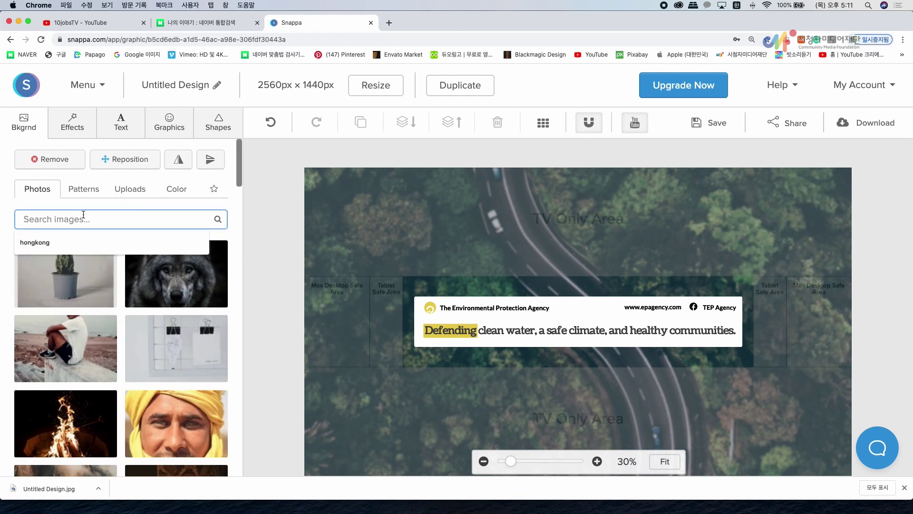
text(c)
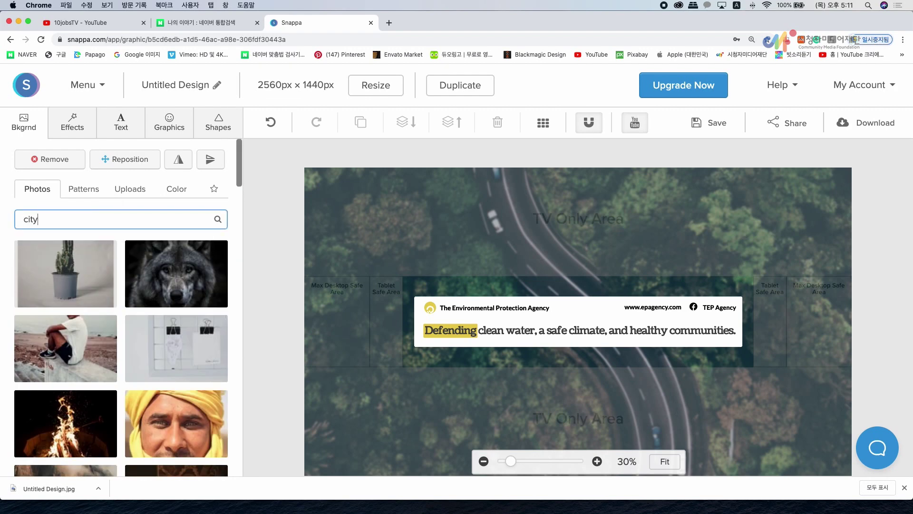
text(ity)
key(Return)
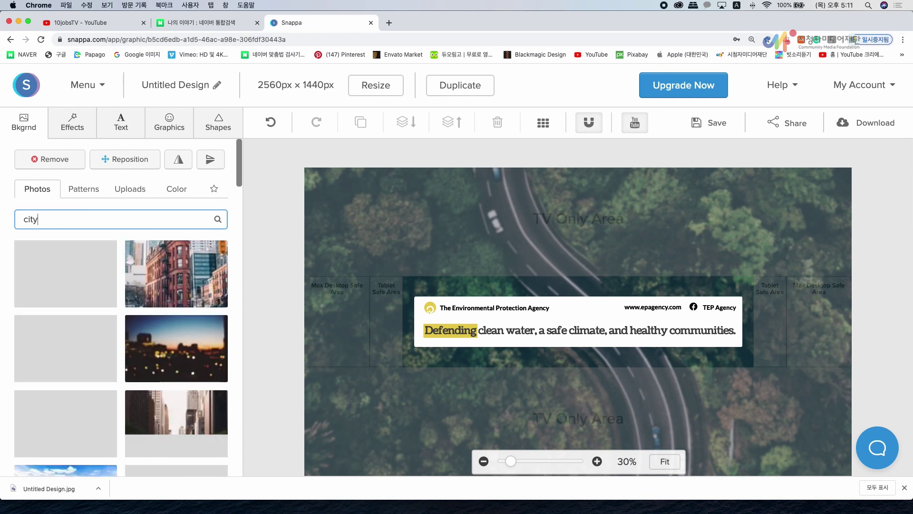
- Replace the background with the overhead photo of a street crossing with yellow road markings
scroll(98, 302, down, 3)
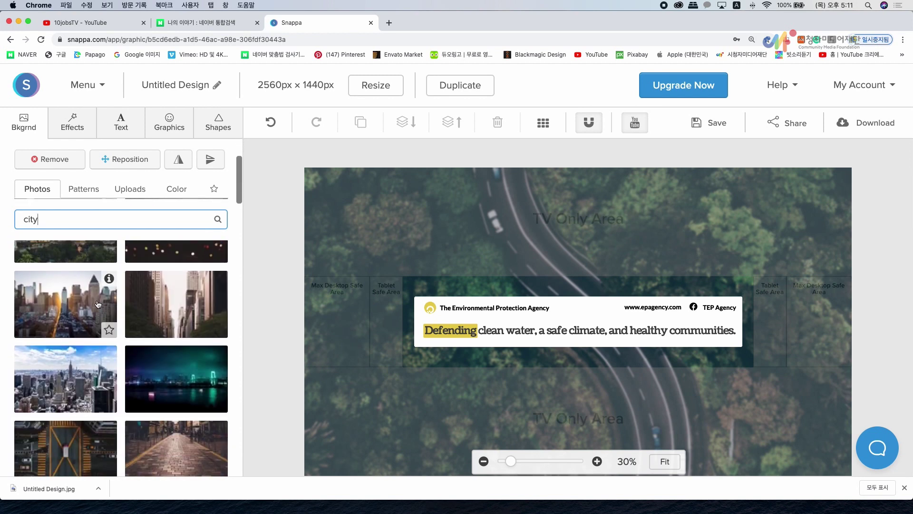
scroll(109, 324, down, 2)
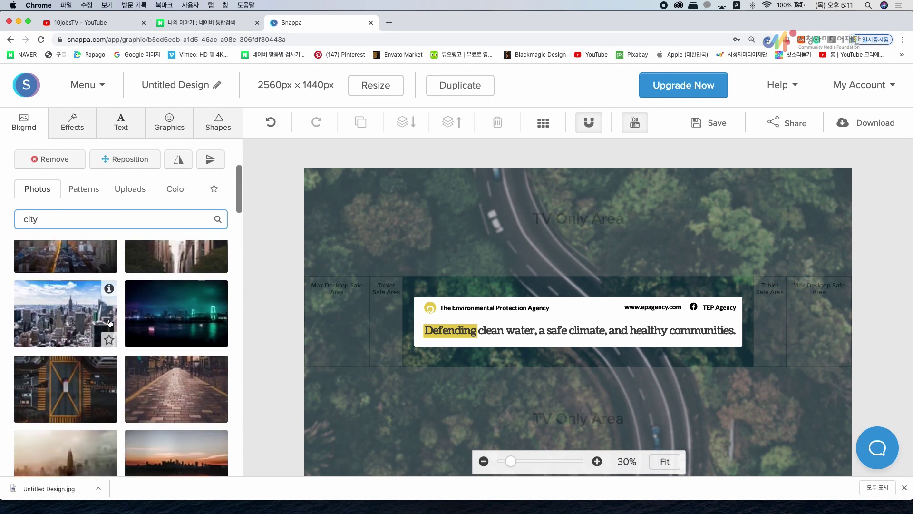
scroll(109, 324, up, 1)
scroll(109, 336, down, 3)
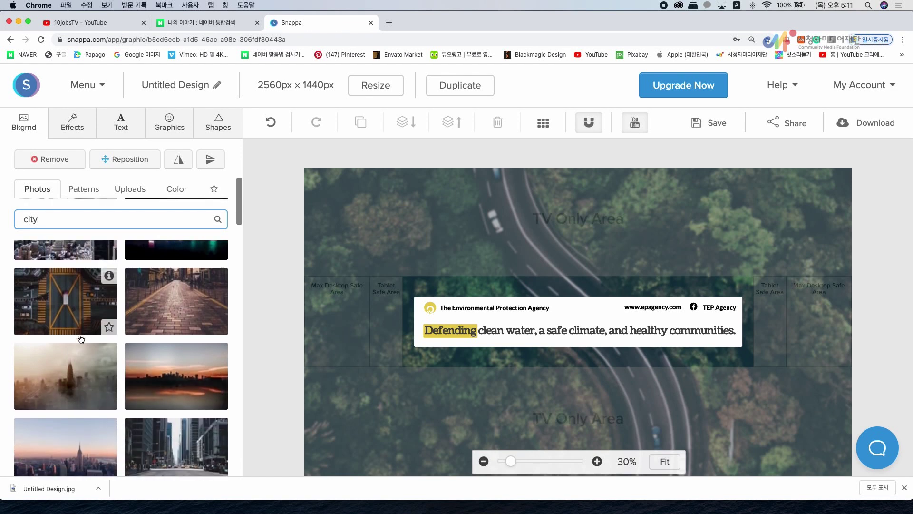
click(116, 317)
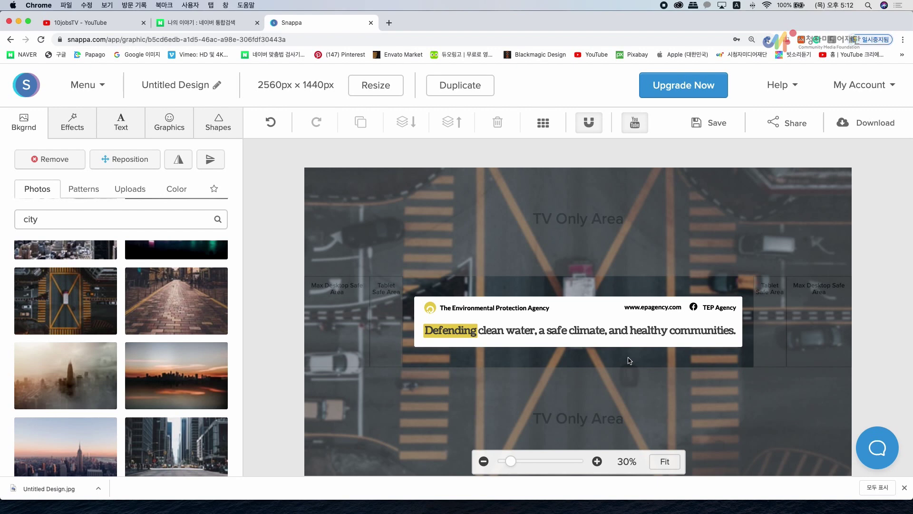
- Delete the white banner rectangle behind the texts and move the slogan slightly up
drag(650, 328, 612, 343)
key(Delete)
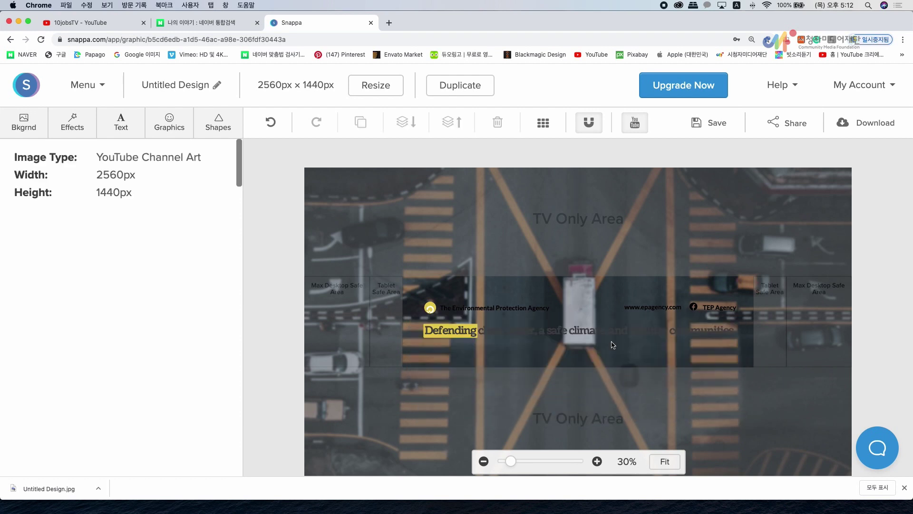
click(575, 335)
drag(575, 335, 576, 326)
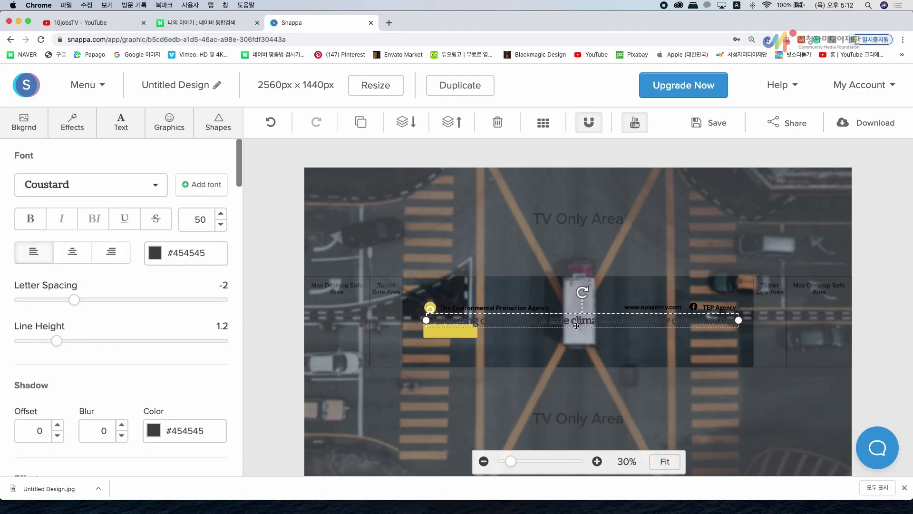
- Delete the yellow highlight shape, "The Environmental Protection Agency", the web address, the Facebook icon and "TEP Agency"
click(463, 333)
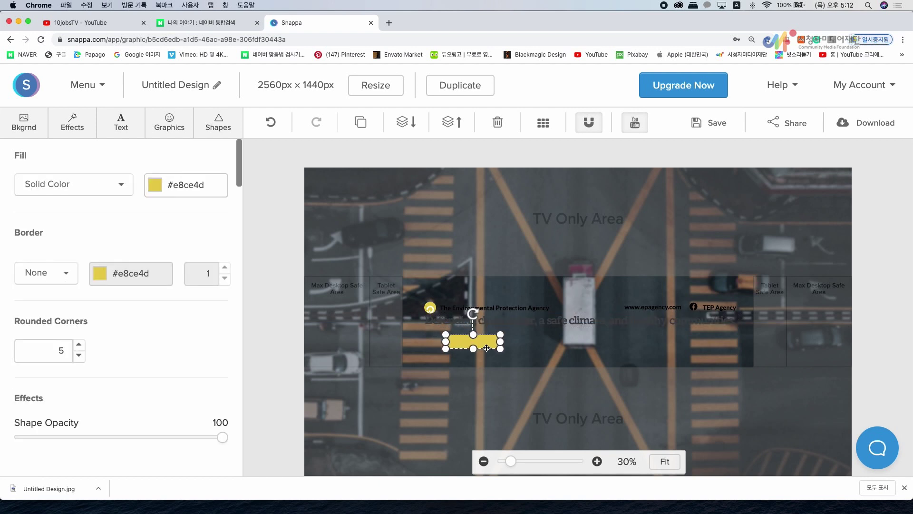
key(Delete)
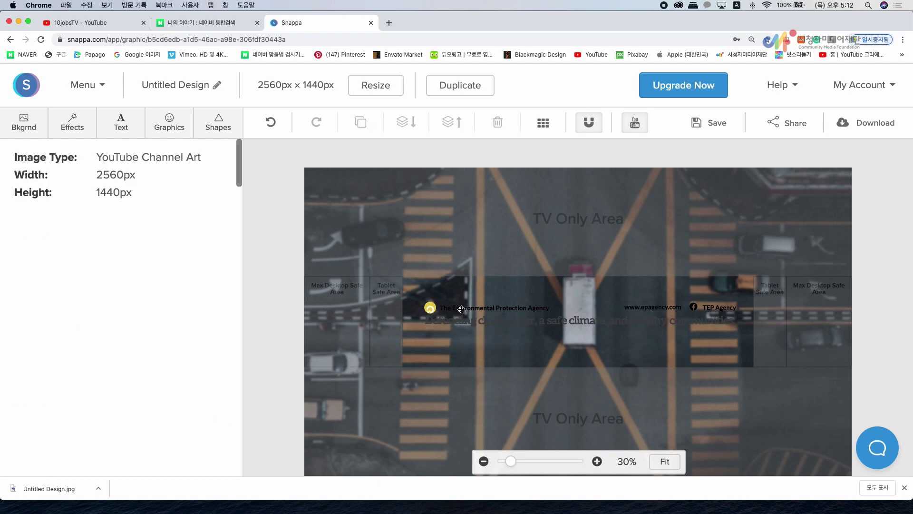
click(442, 321)
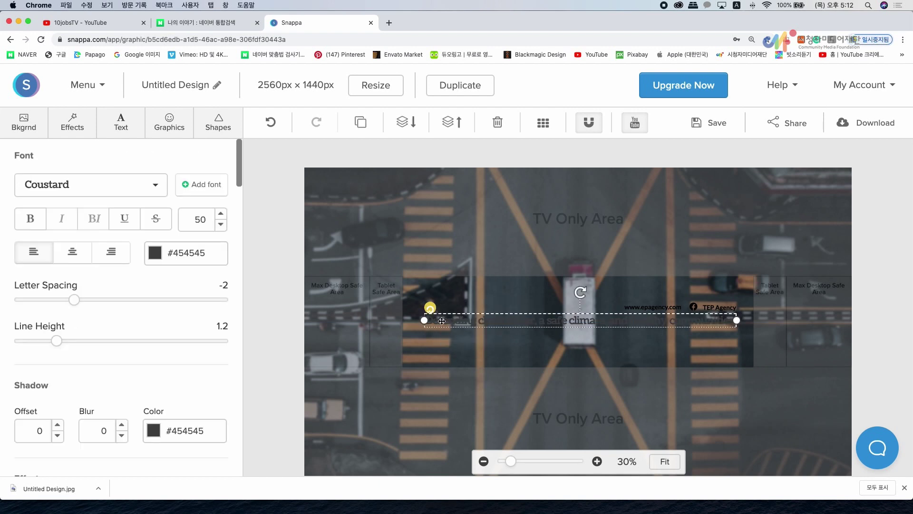
click(670, 309)
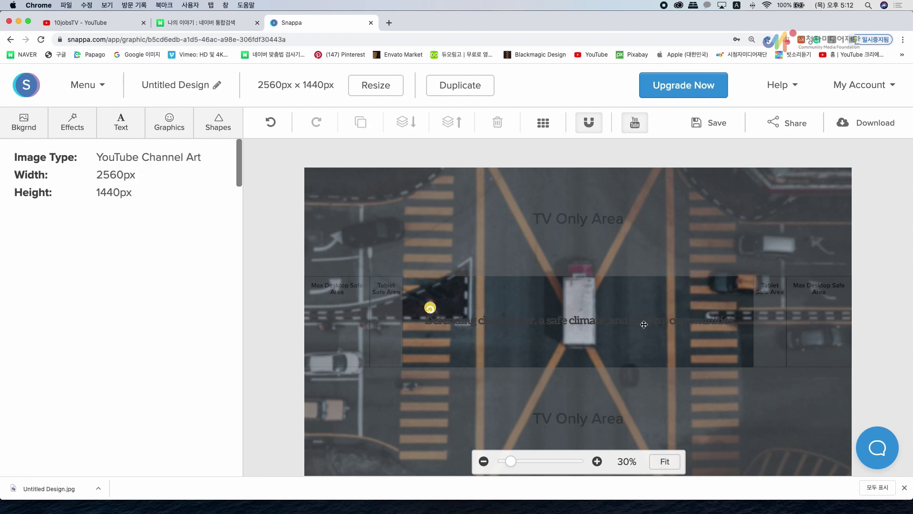
- Widen the slogan's text box to the right and change its text color to yellow #ffce54
click(623, 326)
click(530, 322)
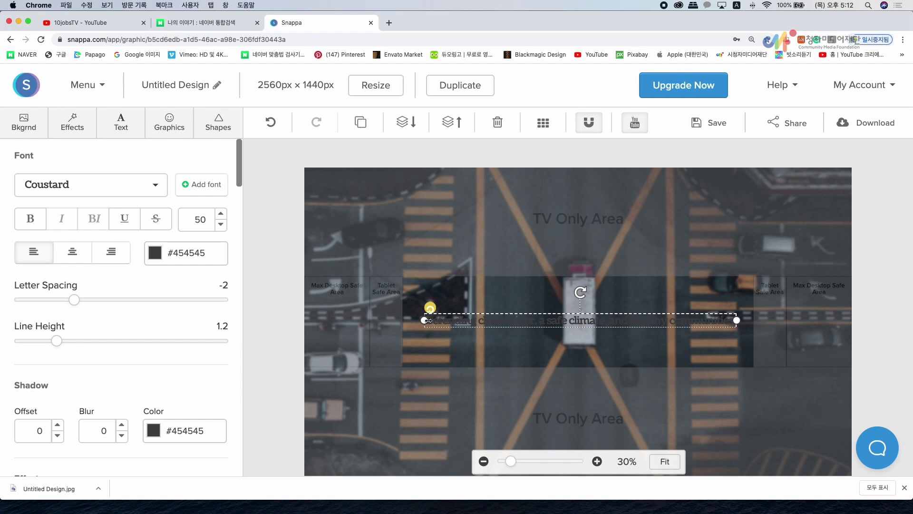
double_click(717, 319)
key(BackSpace)
key(ctrl+v)
drag(734, 318, 419, 324)
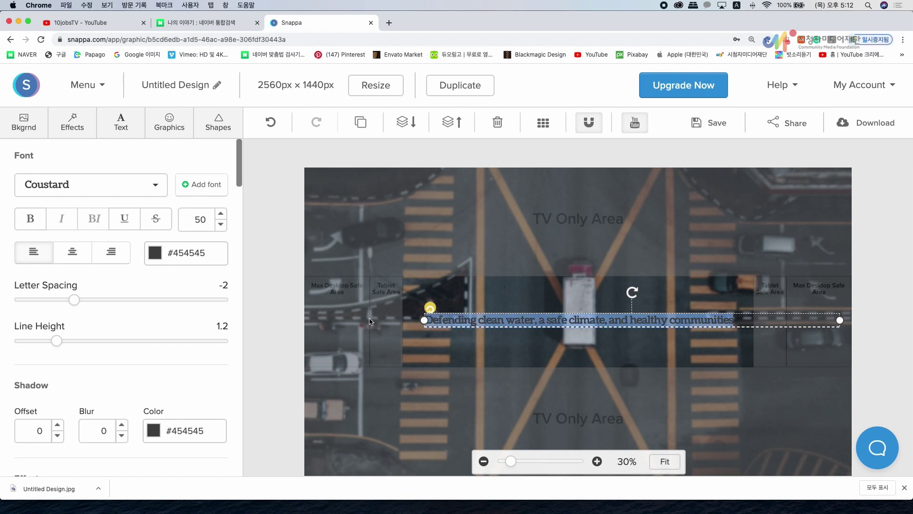
click(155, 253)
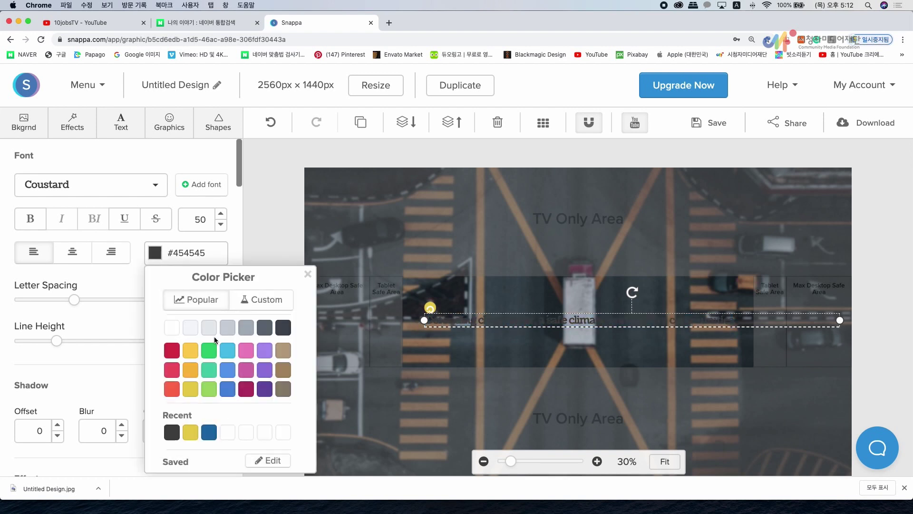
click(191, 351)
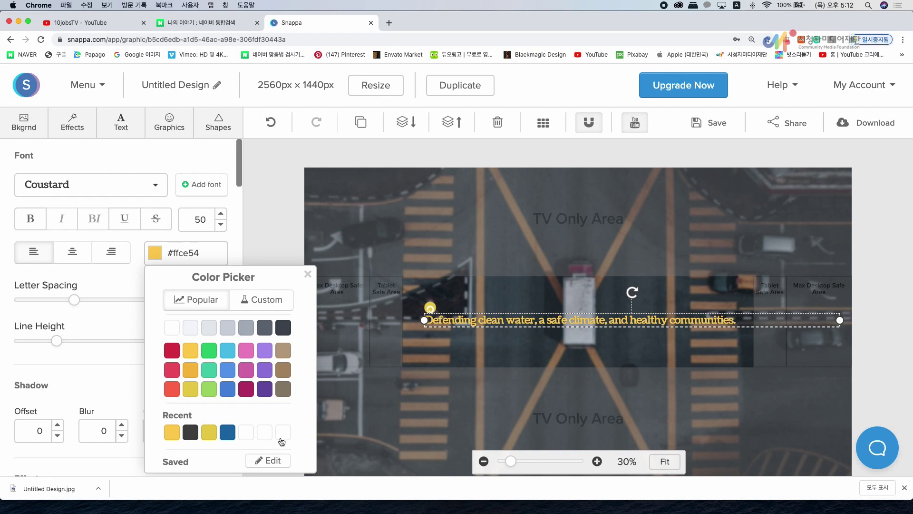
click(308, 275)
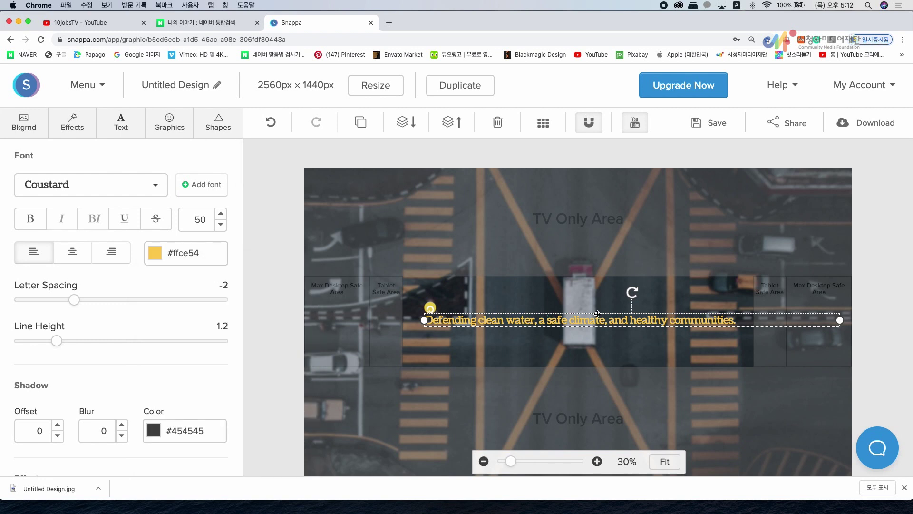
- Nudge the slogan text slightly to the left on the channel art
click(586, 298)
mouse_move(551, 320)
mouse_down()
mouse_move(560, 305)
mouse_move(538, 323)
mouse_up()
drag(537, 323, 543, 324)
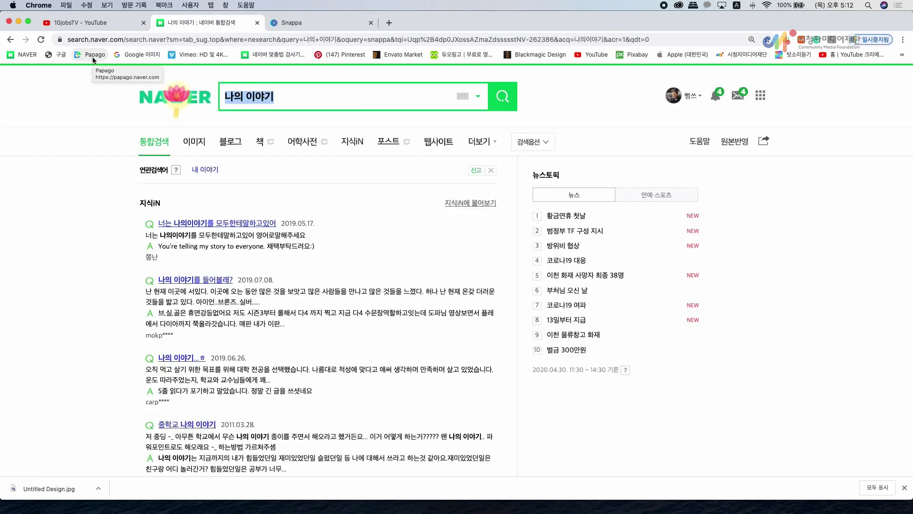
- Switch to the Naver page, search for "파파고 번역기" and open the Papago translator from the results
click(92, 57)
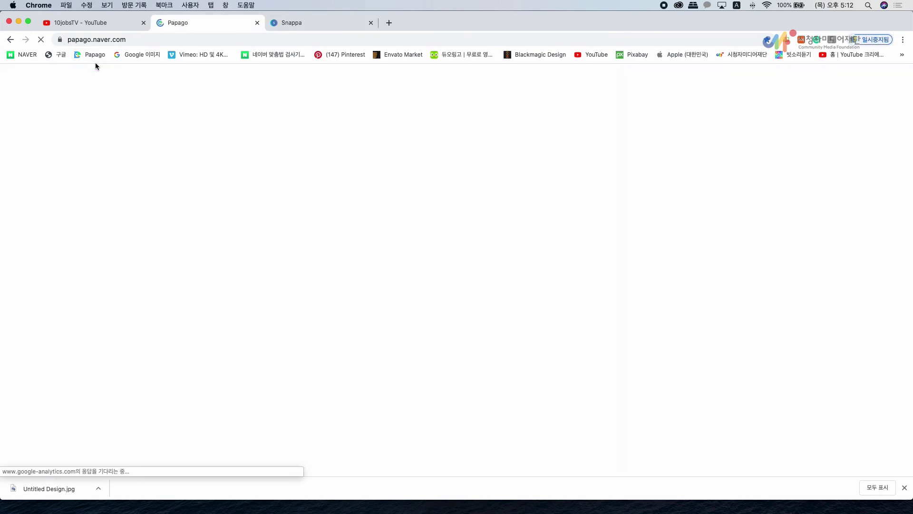
click(26, 59)
text(팔)
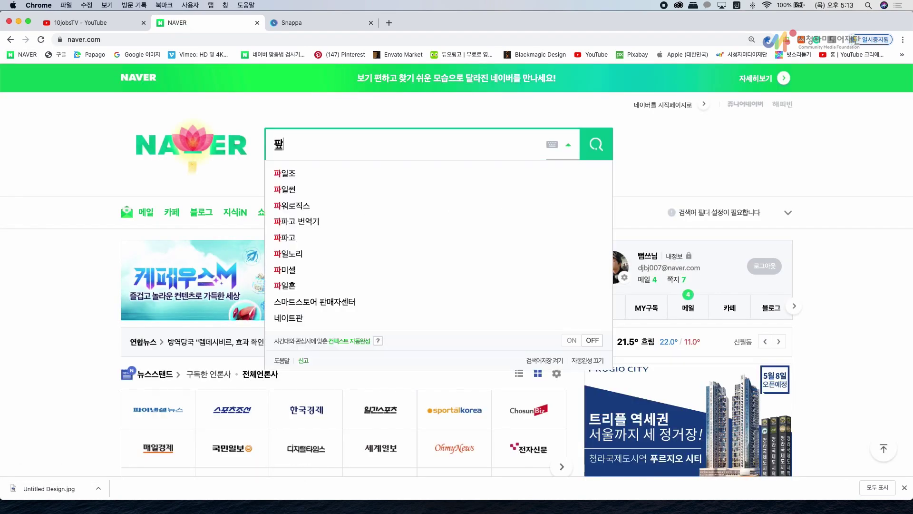
text(파고)
key(Down)
key(Return)
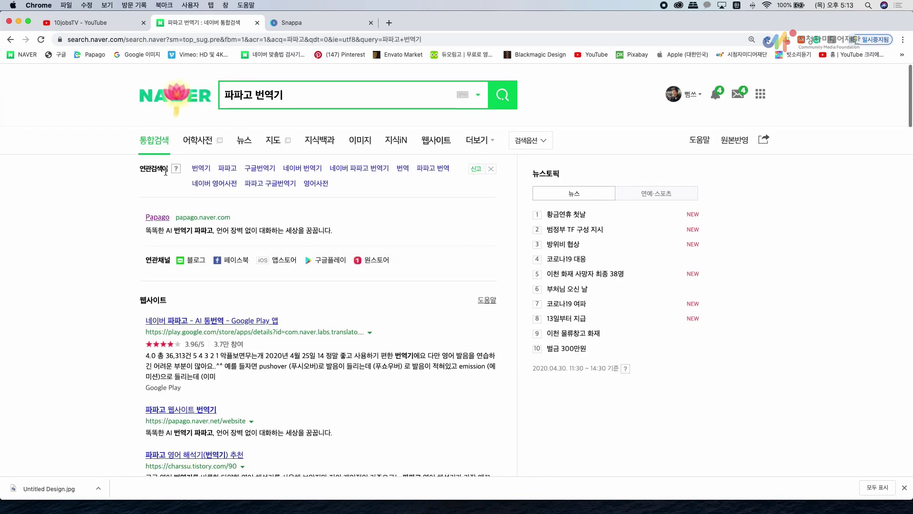
click(221, 216)
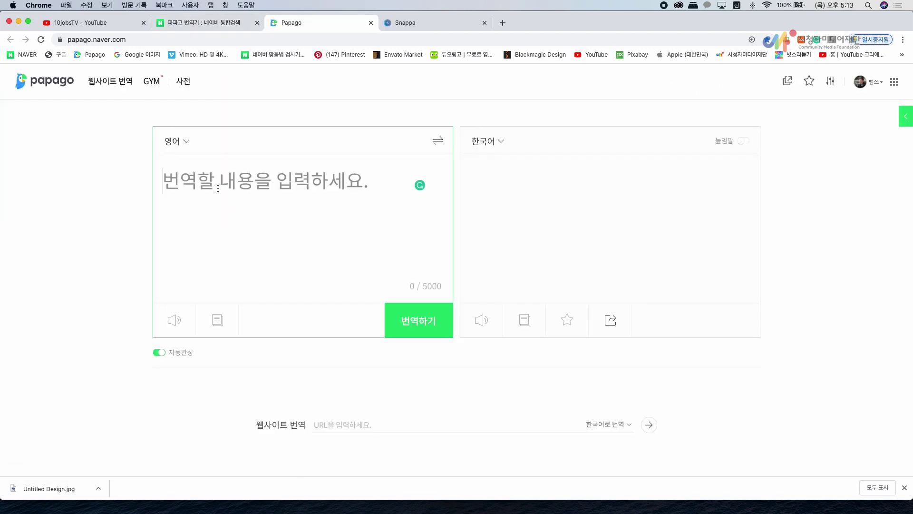
- Set Papago to translate from Korean to English and place the cursor in the source text area
click(437, 143)
click(434, 142)
click(434, 143)
click(332, 190)
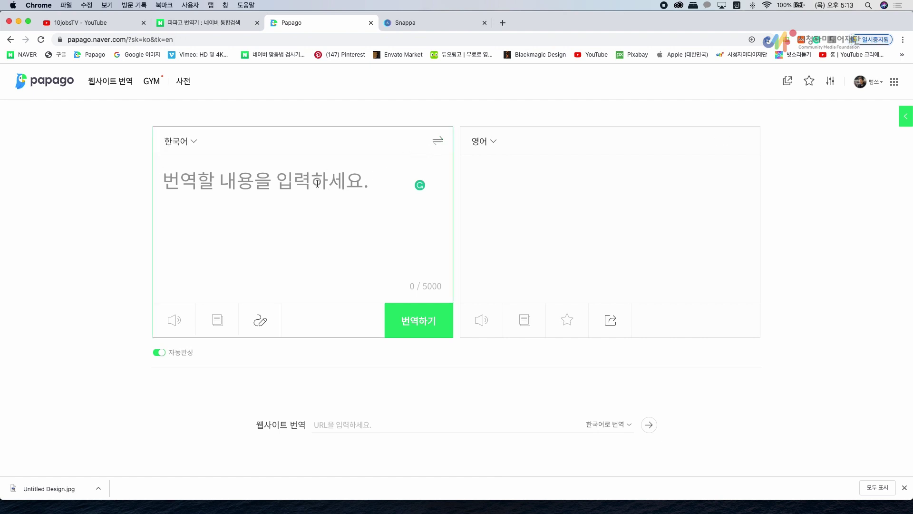
- Translate "시간 여행자" from Korean to English and copy the English result
text(시간 여행자)
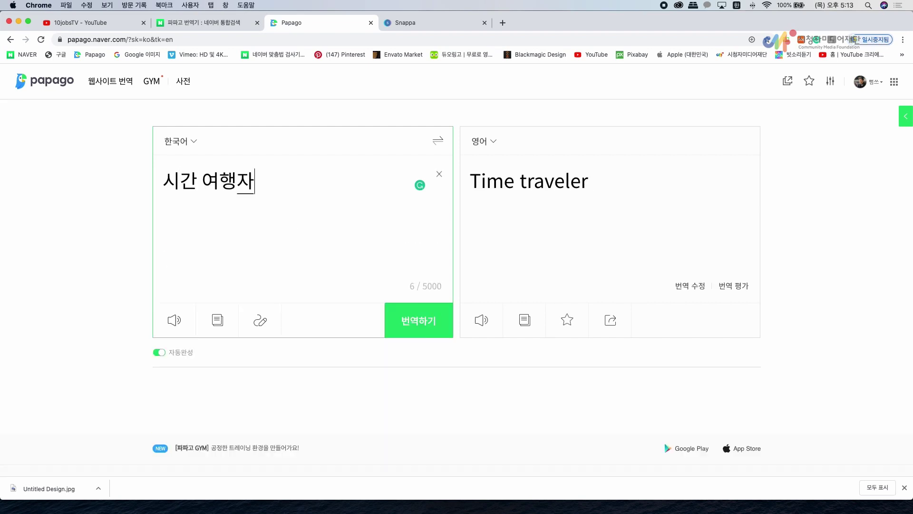
drag(592, 185, 459, 187)
key(ctrl+c)
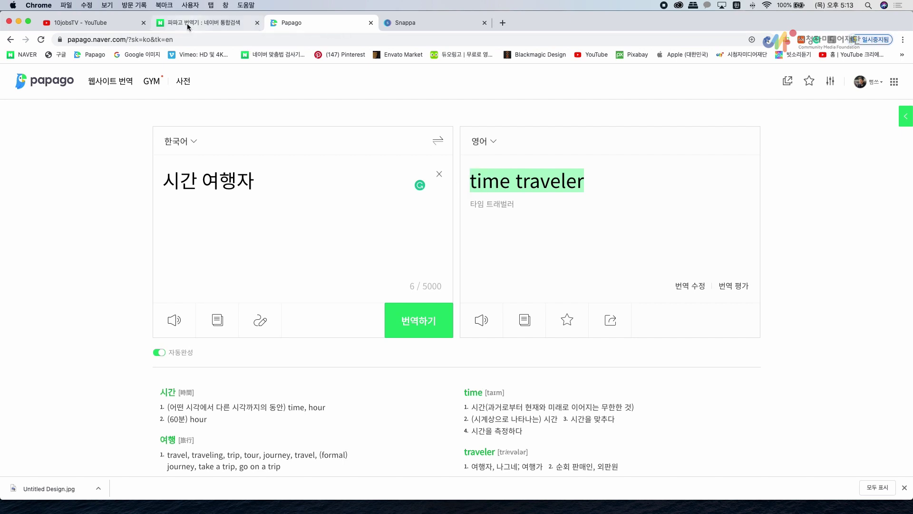
- Switch to Snappa, replace the slogan with the copied text "time traveler" and move it to the center of the channel art
click(404, 24)
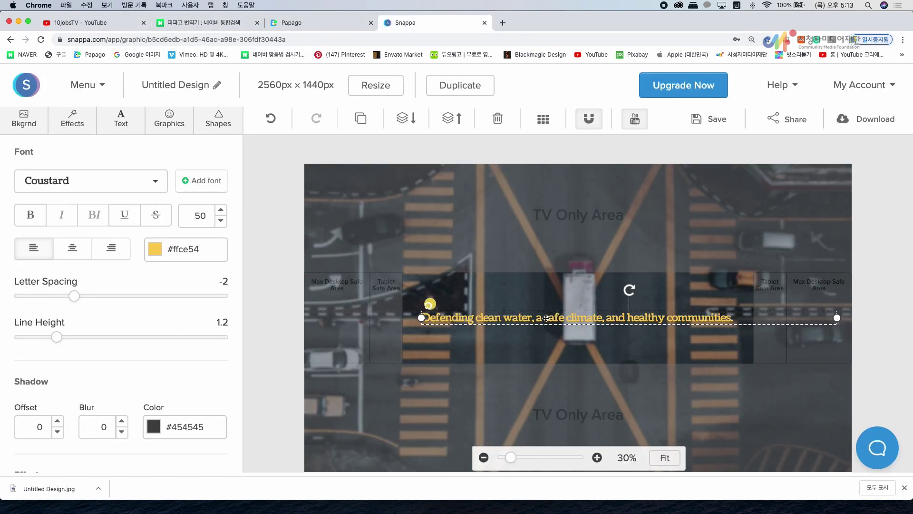
key(ctrl+a)
key(ctrl+v)
drag(419, 312, 599, 313)
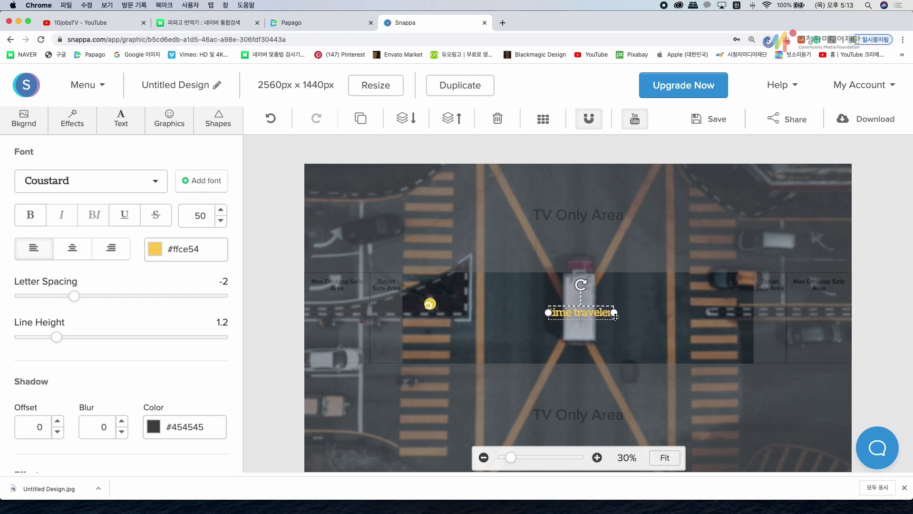
- Move the round yellow icon directly in front of the "time traveler" slogan and deselect it
click(419, 304)
drag(428, 304, 543, 312)
click(646, 312)
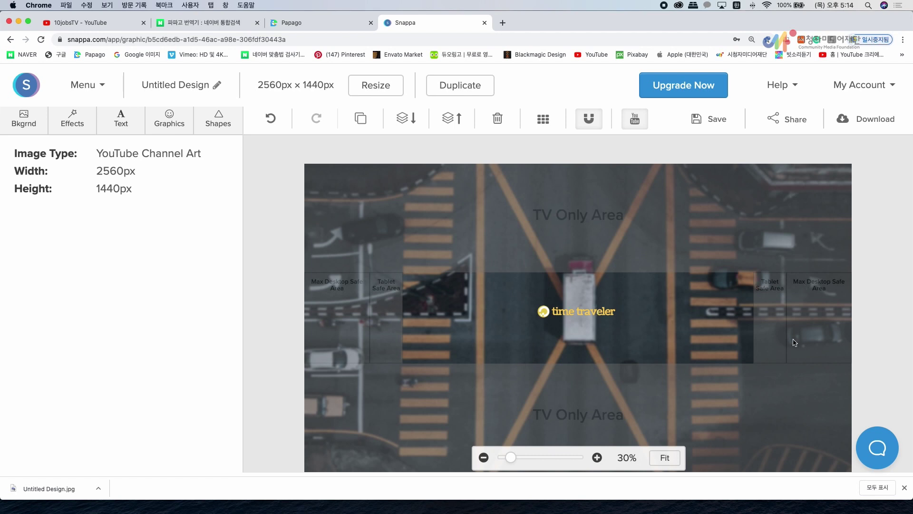
- Look through the graphics icons and search the icon library for "time"
click(121, 133)
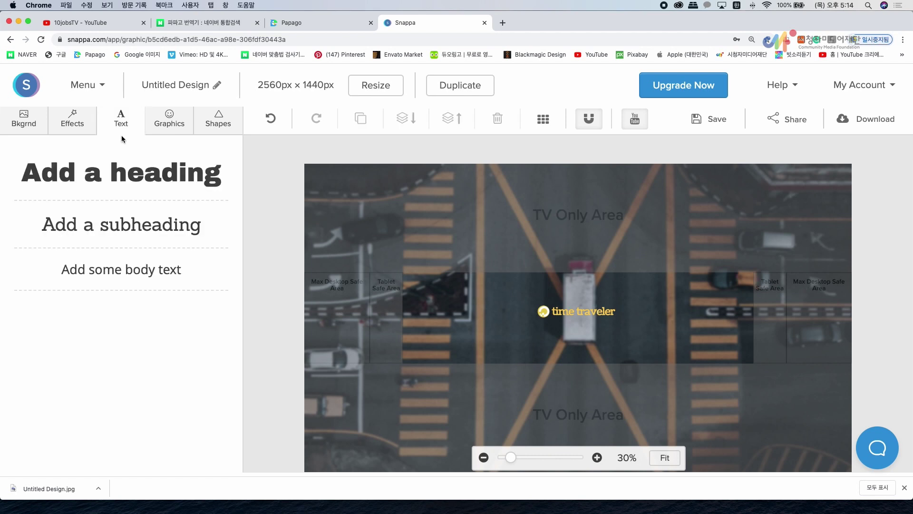
click(73, 130)
click(165, 127)
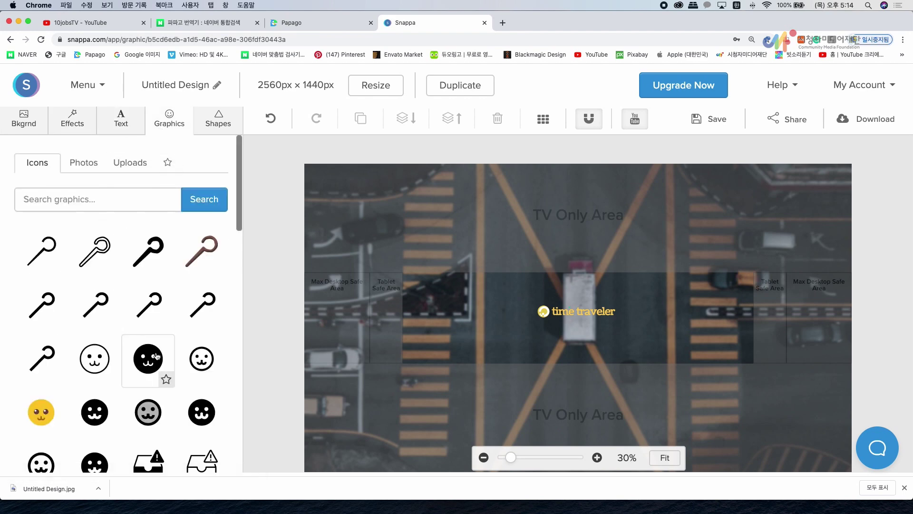
scroll(157, 355, down, 15)
scroll(156, 355, down, 5)
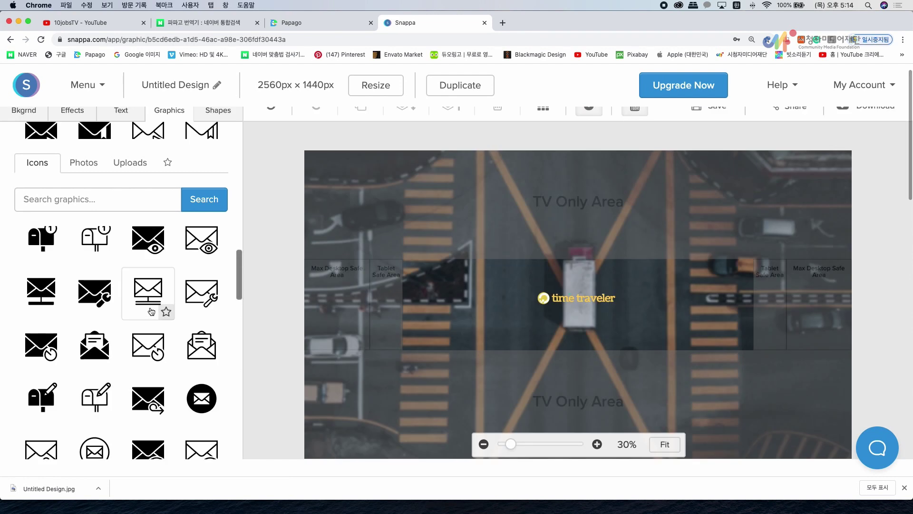
click(65, 200)
text(이)
key(BackSpace)
text(time)
key(Return)
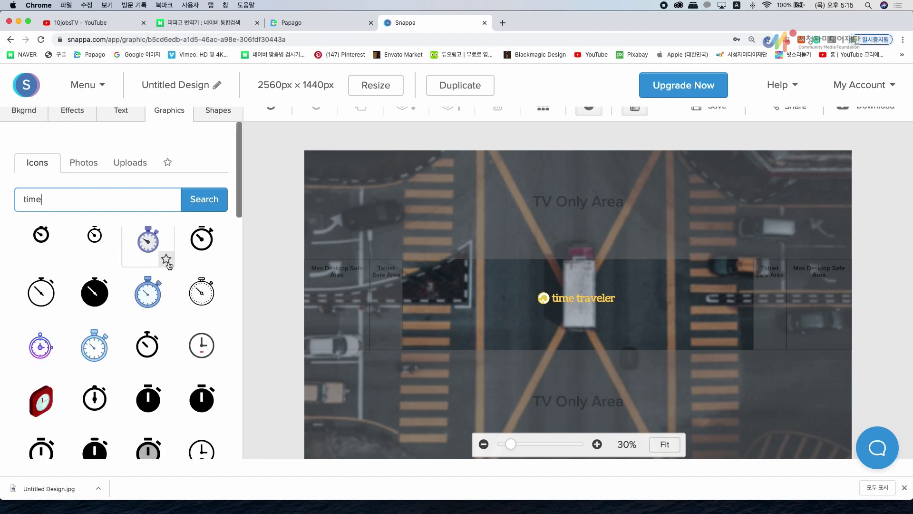
- Examine the time-related icons for a graphic that suits the slogan
scroll(160, 284, down, 3)
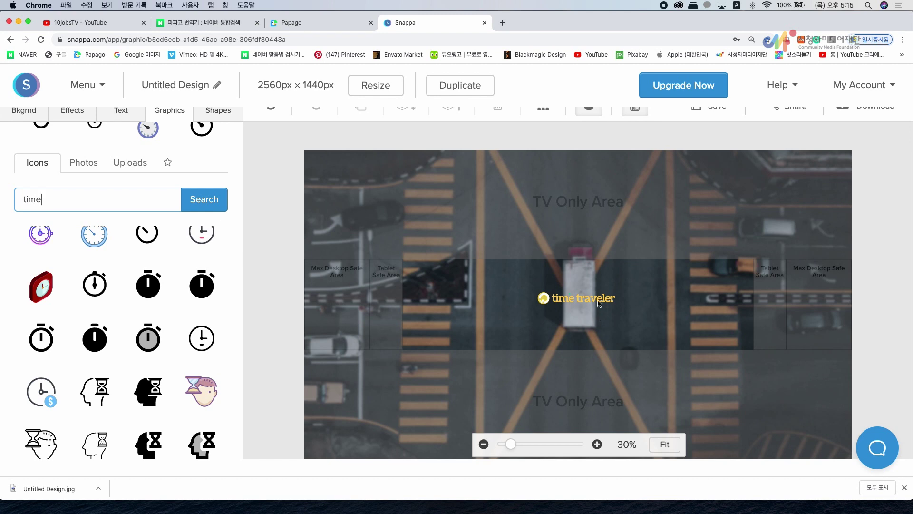
scroll(158, 324, down, 5)
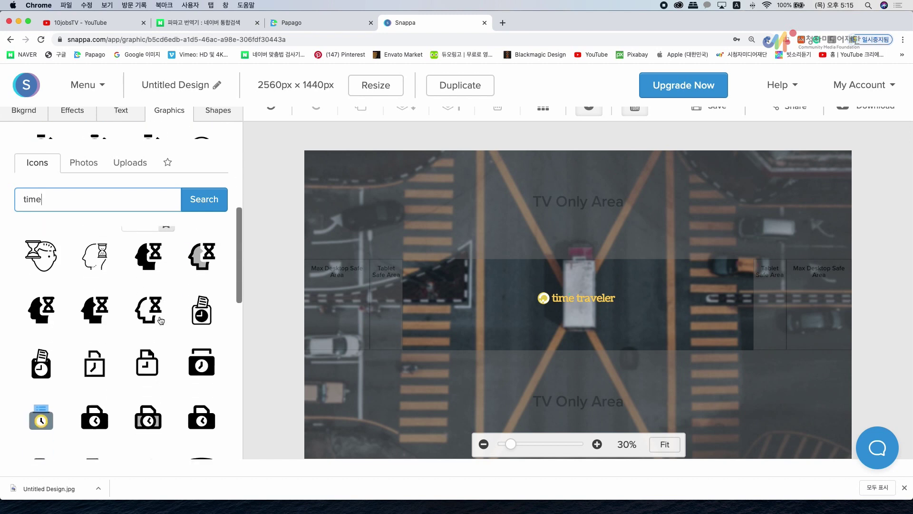
scroll(160, 320, down, 4)
scroll(161, 320, up, 1)
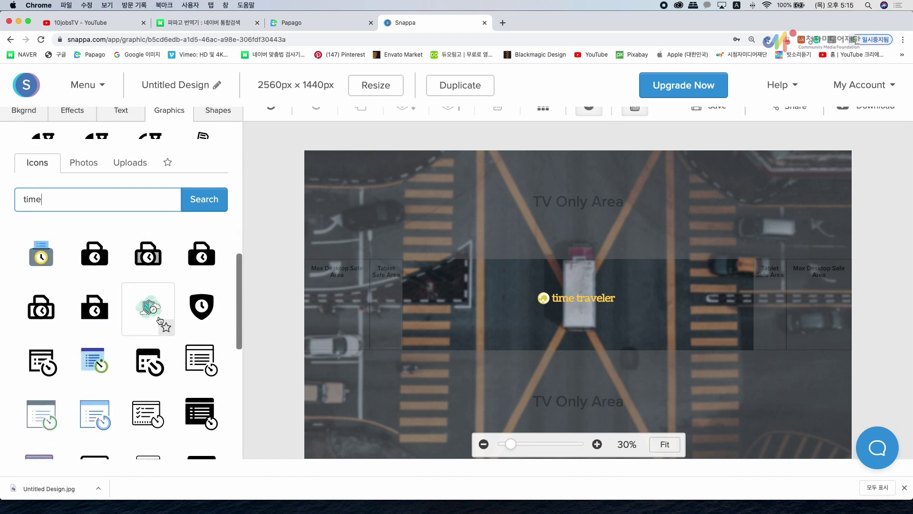
scroll(184, 339, down, 3)
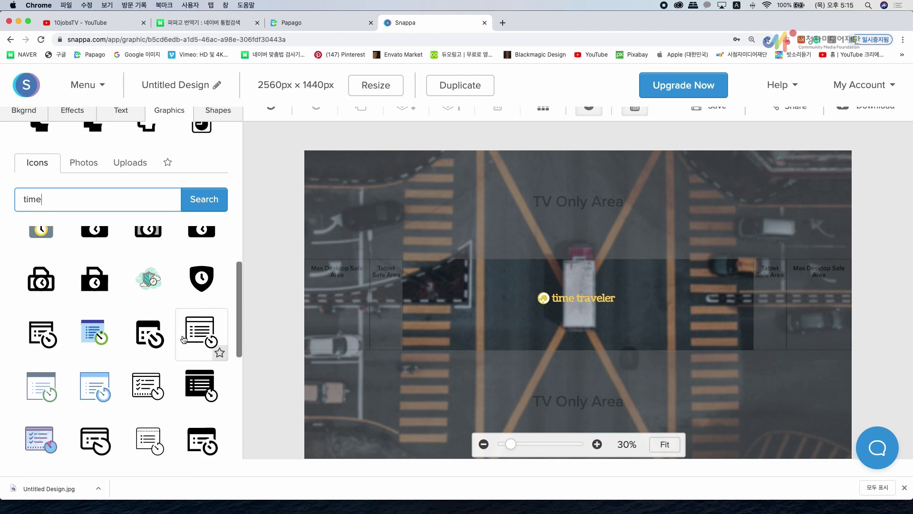
scroll(184, 339, down, 3)
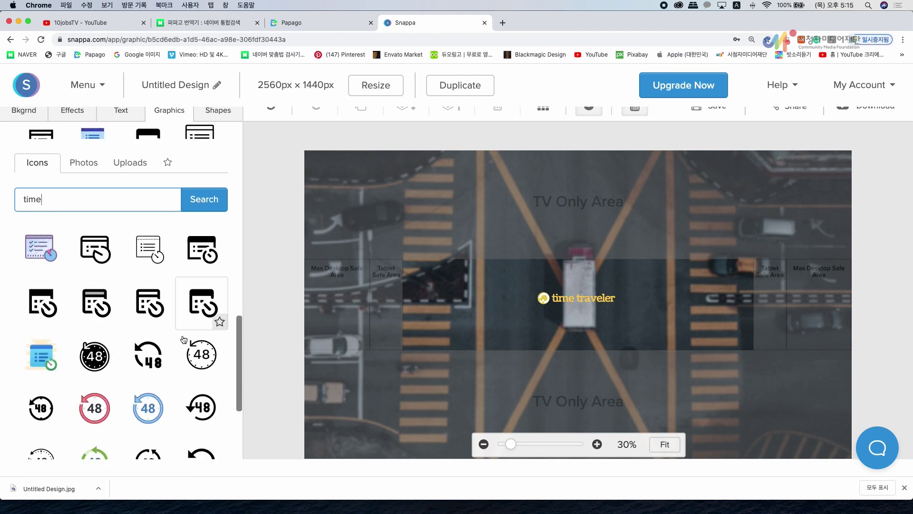
scroll(184, 339, down, 10)
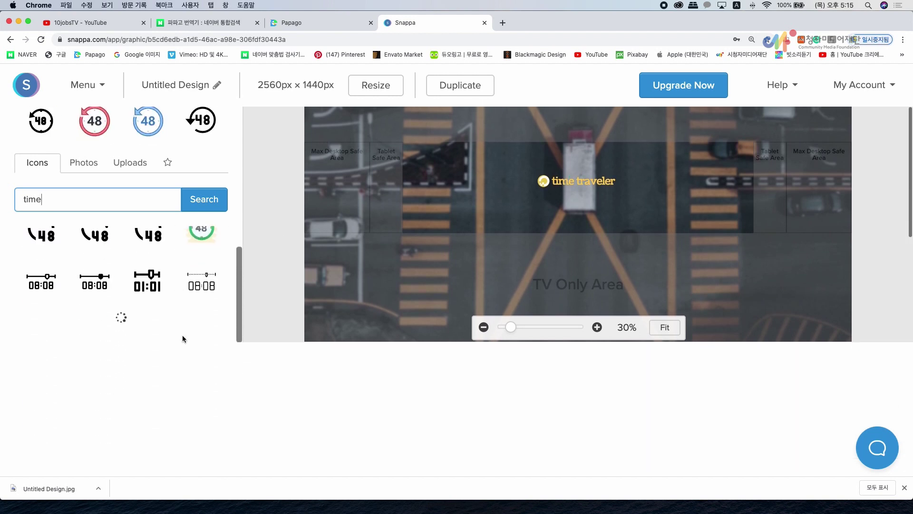
scroll(182, 335, down, 3)
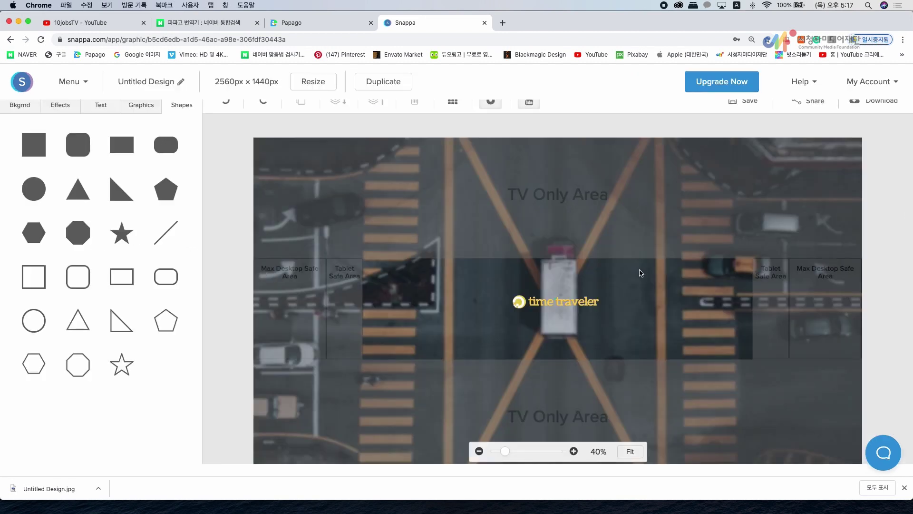
- Download the finished channel art as a web optimized JPG
scroll(875, 129, up, 1)
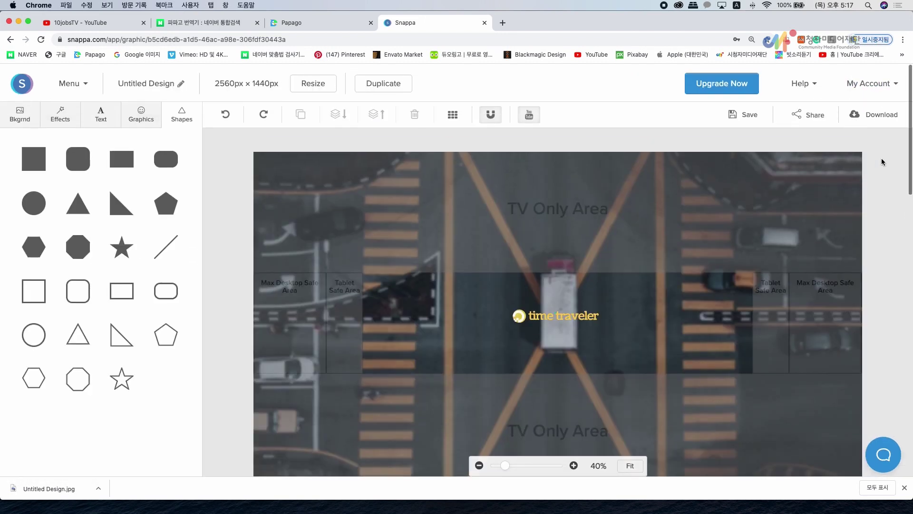
click(879, 112)
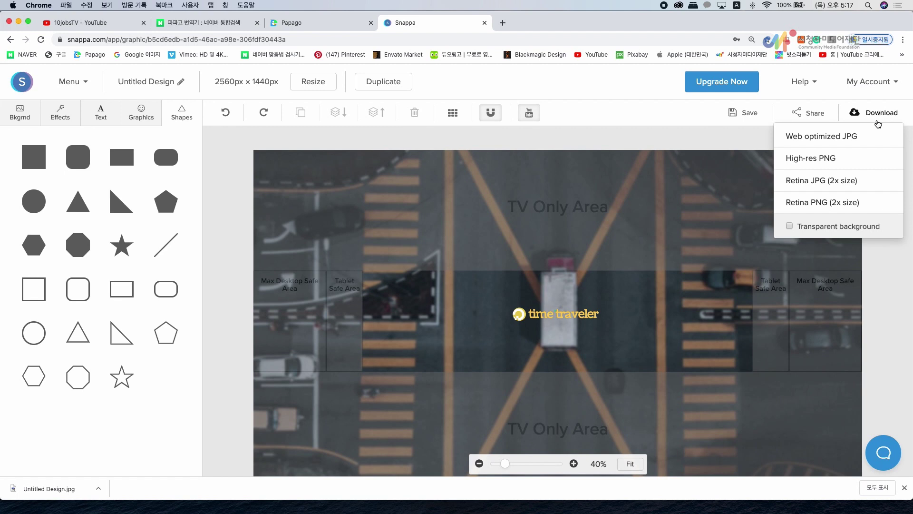
click(831, 138)
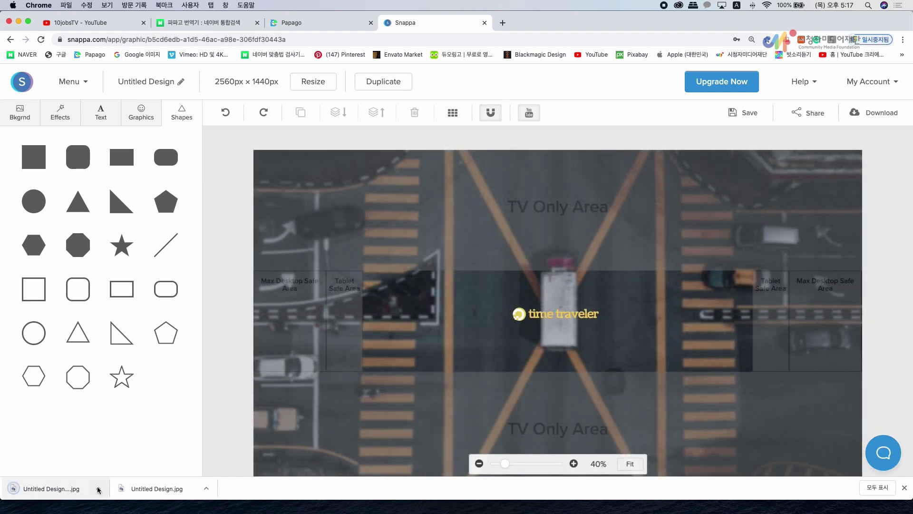
- Reveal the downloaded Untitled Design (1).jpg in Finder and preview the image
click(97, 488)
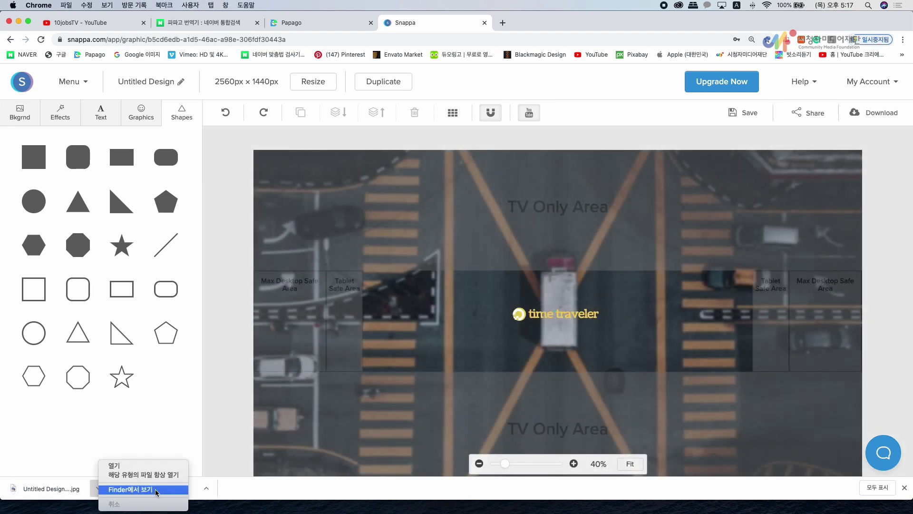
click(156, 492)
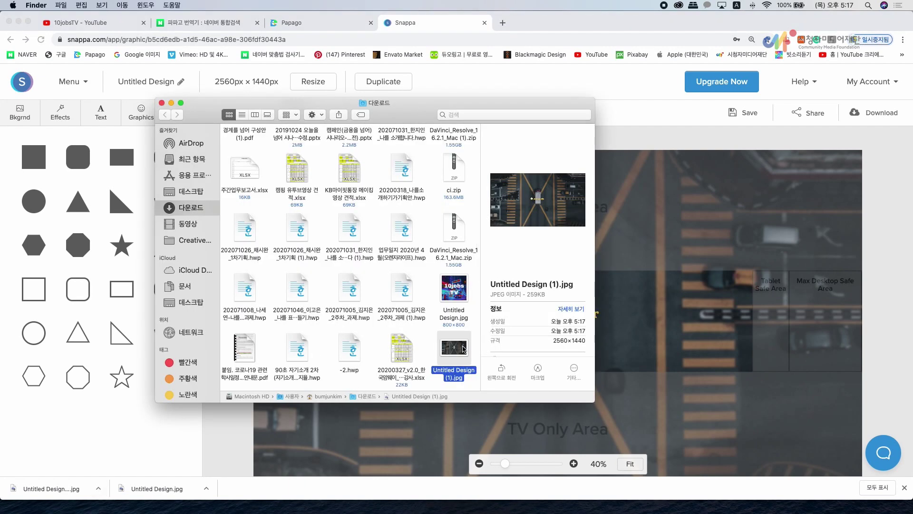
key(space)
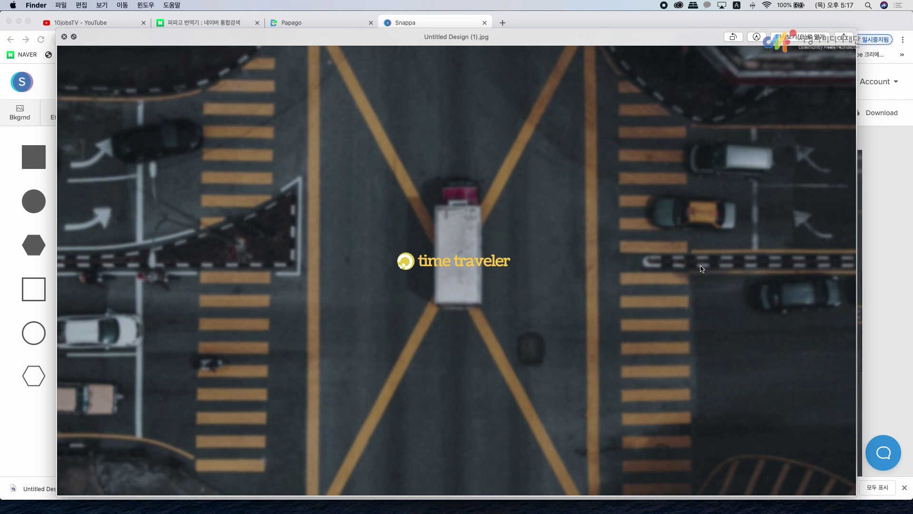
click(64, 37)
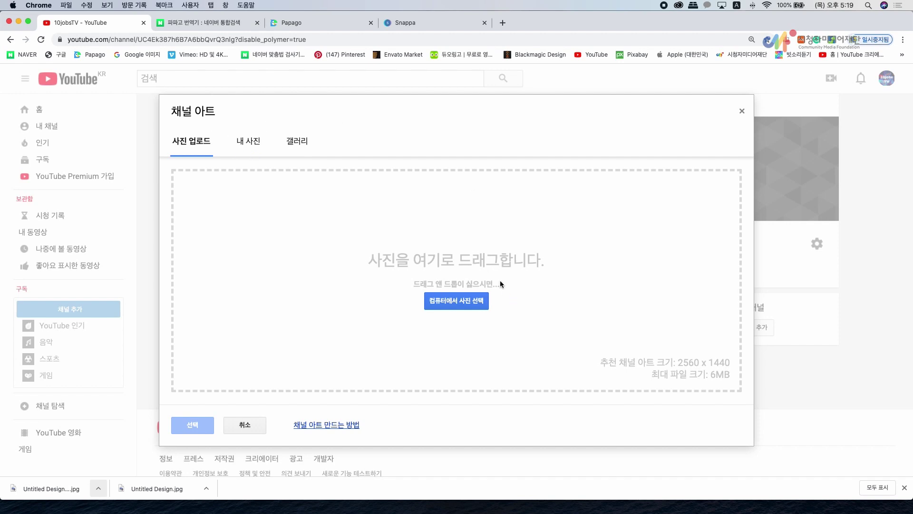
- Upload Untitled Design (1).jpg from the downloads folder as YouTube channel art and check its crop area
click(28, 500)
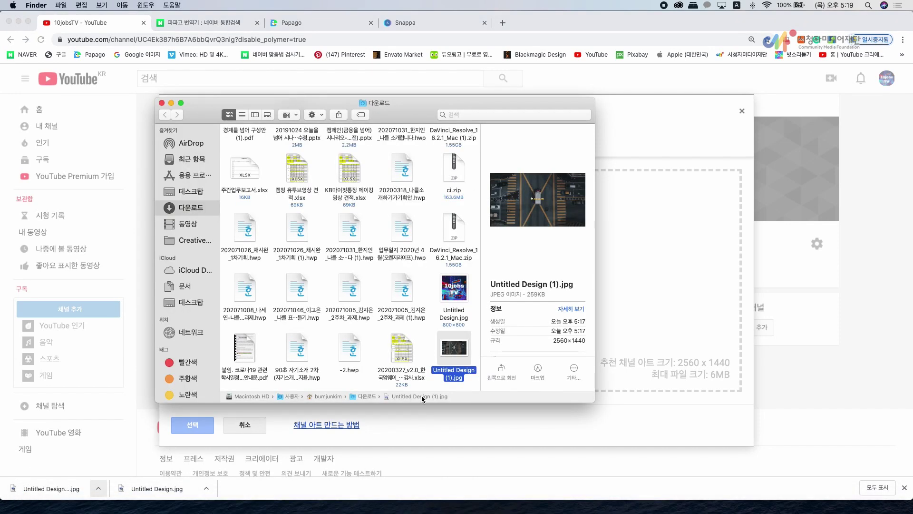
drag(407, 103, 210, 20)
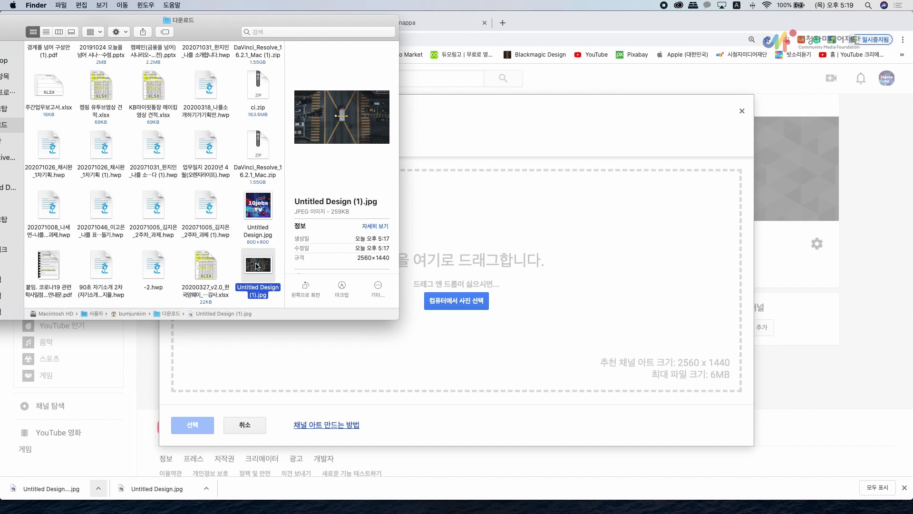
drag(257, 266, 601, 263)
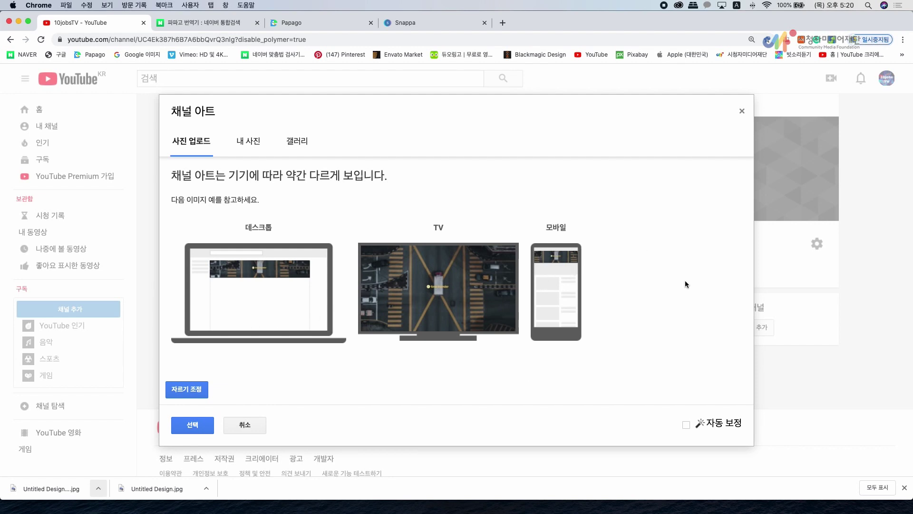
click(207, 391)
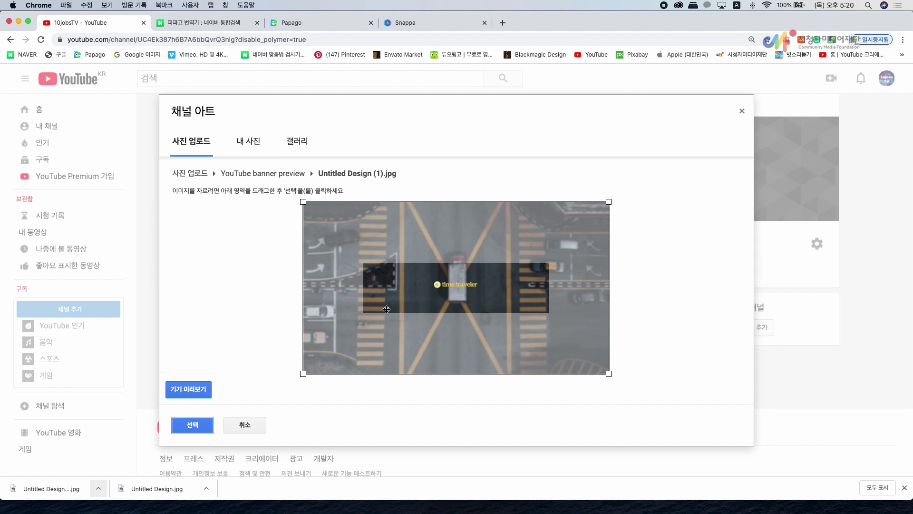
click(190, 391)
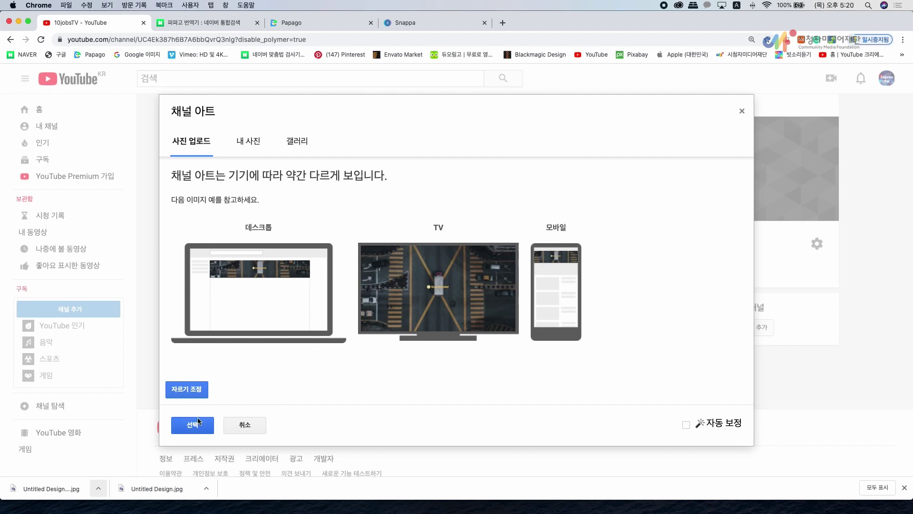
- Compare the channel art image sources: photo upload, the channel's own photos and the gallery
click(248, 142)
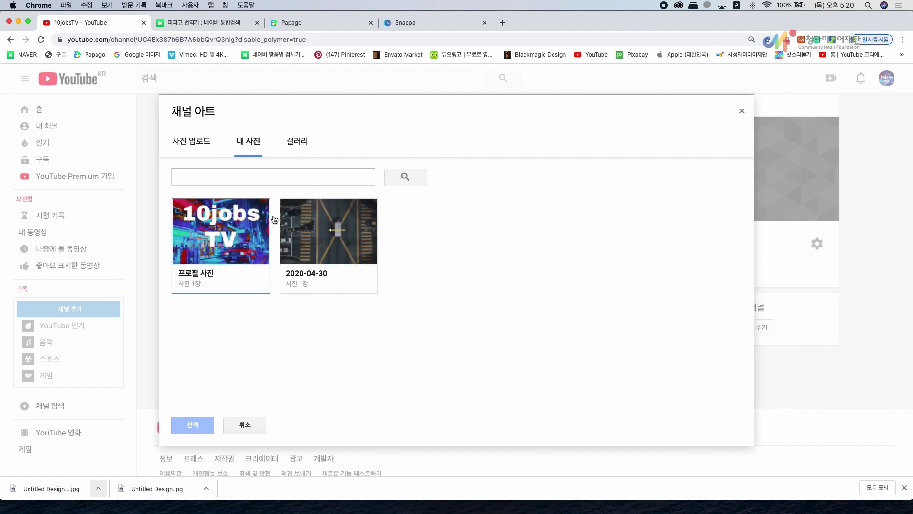
click(307, 143)
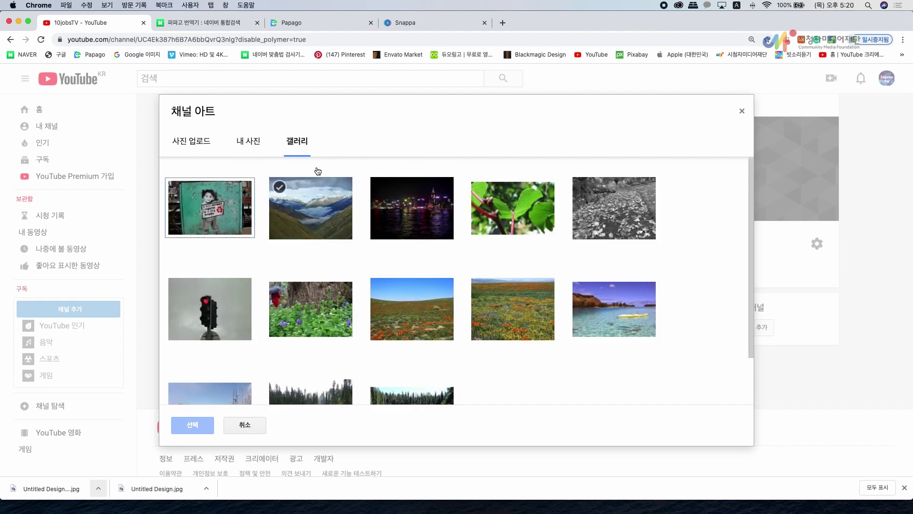
scroll(586, 233, down, 2)
scroll(586, 233, up, 2)
click(249, 145)
click(192, 143)
click(246, 147)
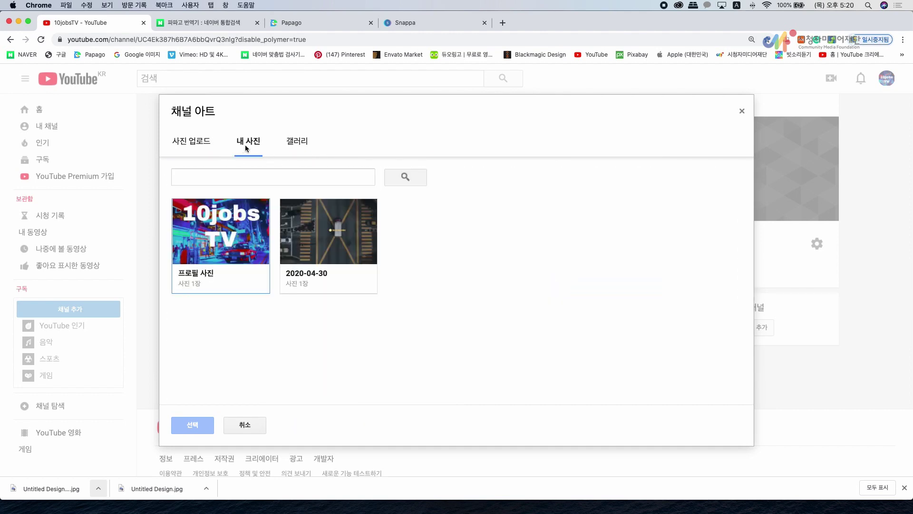
click(295, 142)
click(191, 142)
click(233, 142)
click(189, 145)
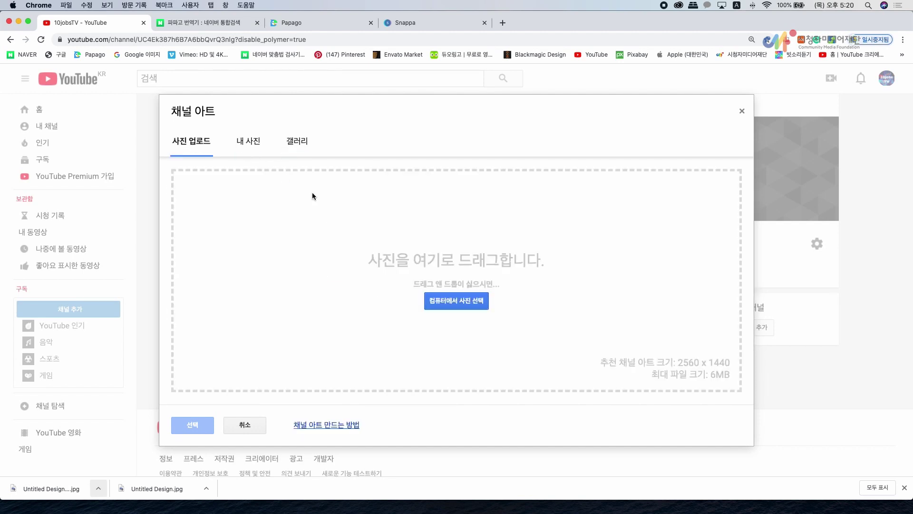
- Choose the city channel art from the 2020-04-30 album in the channel's own photos and apply it to the channel
click(252, 144)
click(318, 236)
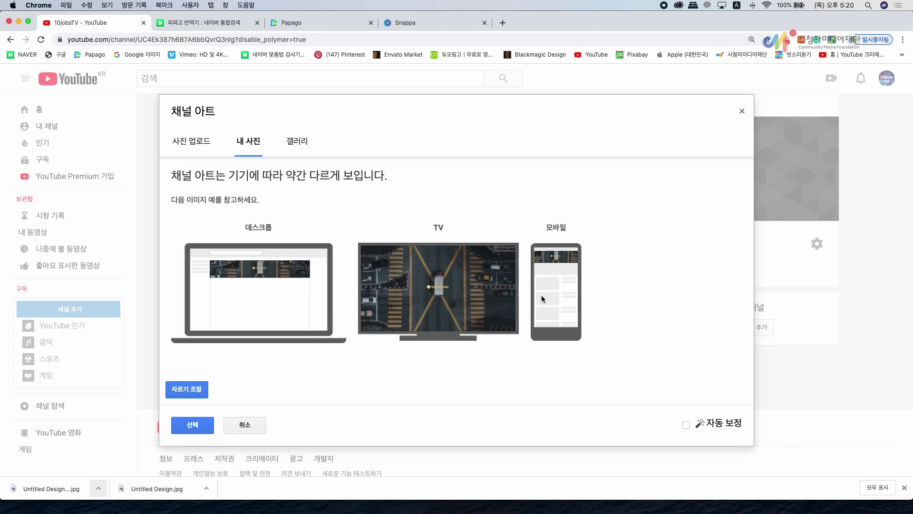
click(200, 425)
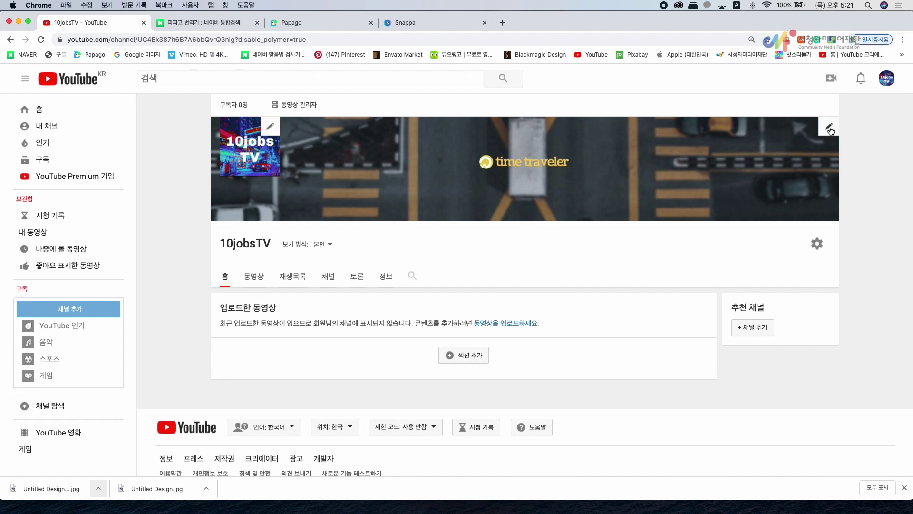
- Open the channel art editor from the channel customization page and close it without choosing an image
click(829, 128)
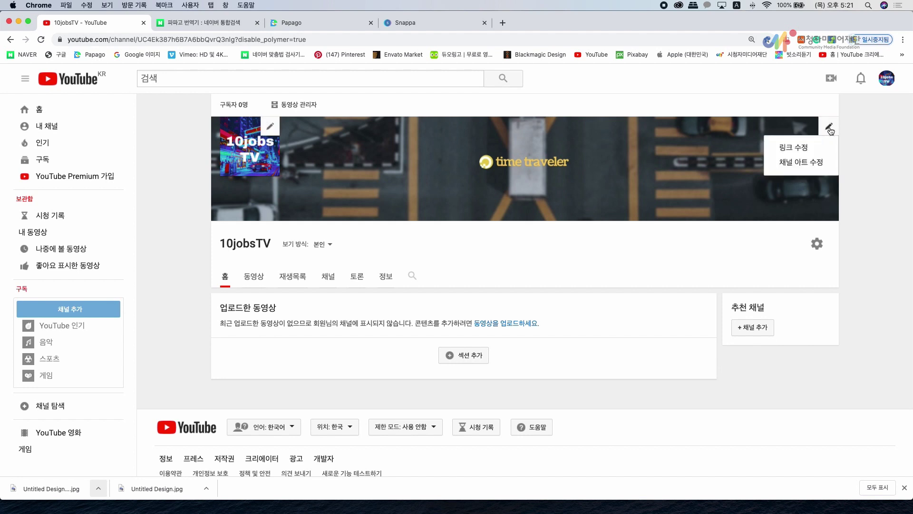
click(801, 163)
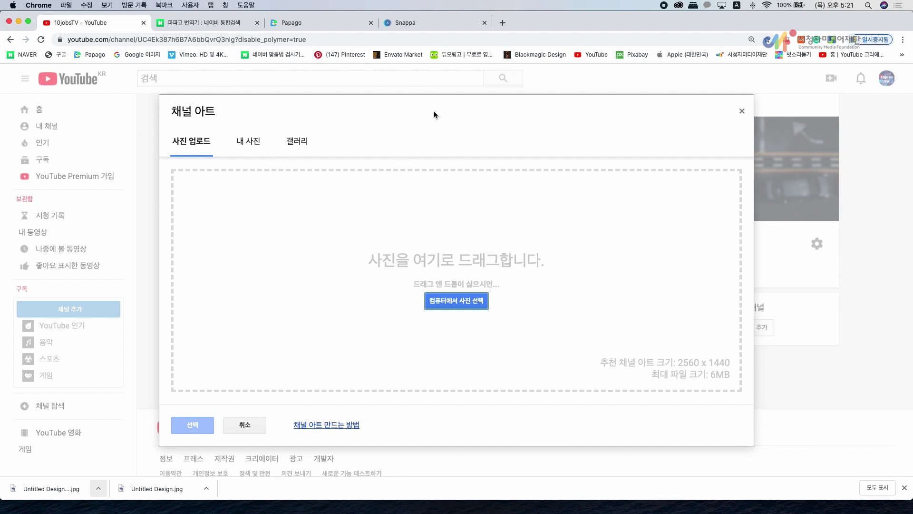
click(740, 113)
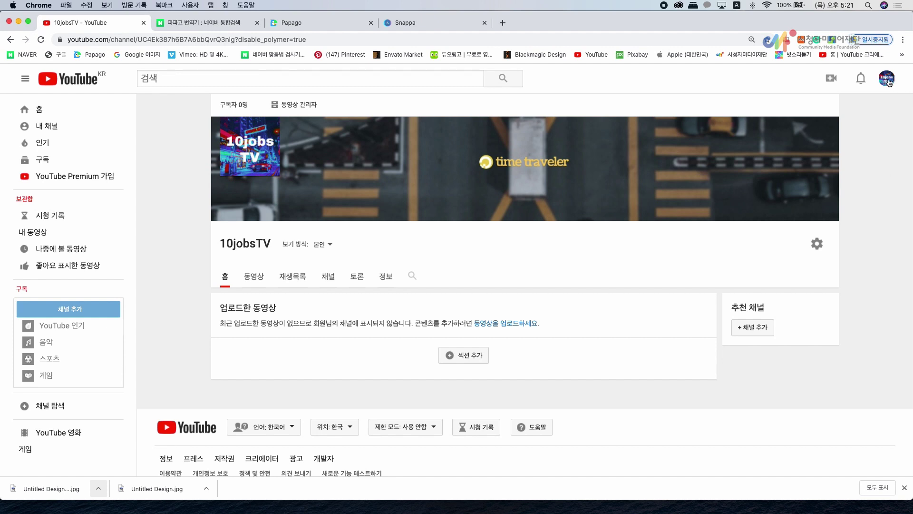
- Return to the YouTube home page and open the 10jobsTV channel page from the account options
click(76, 81)
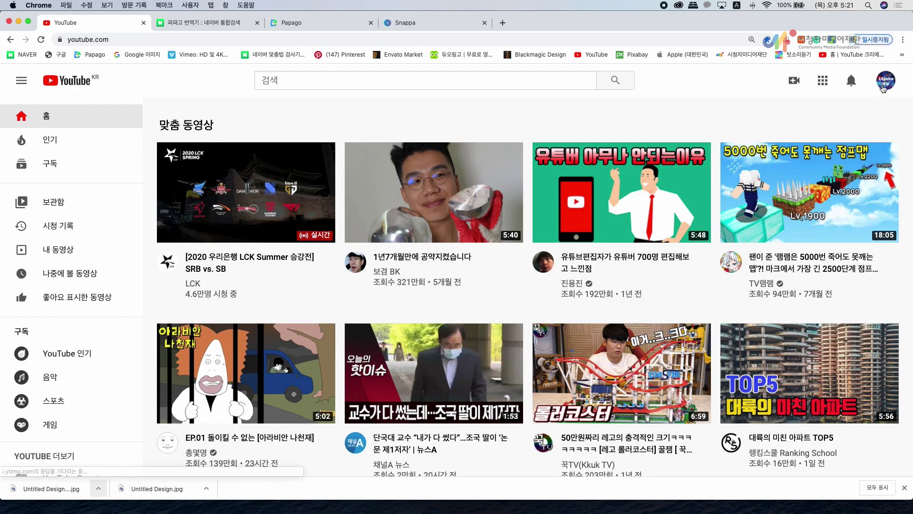
click(885, 84)
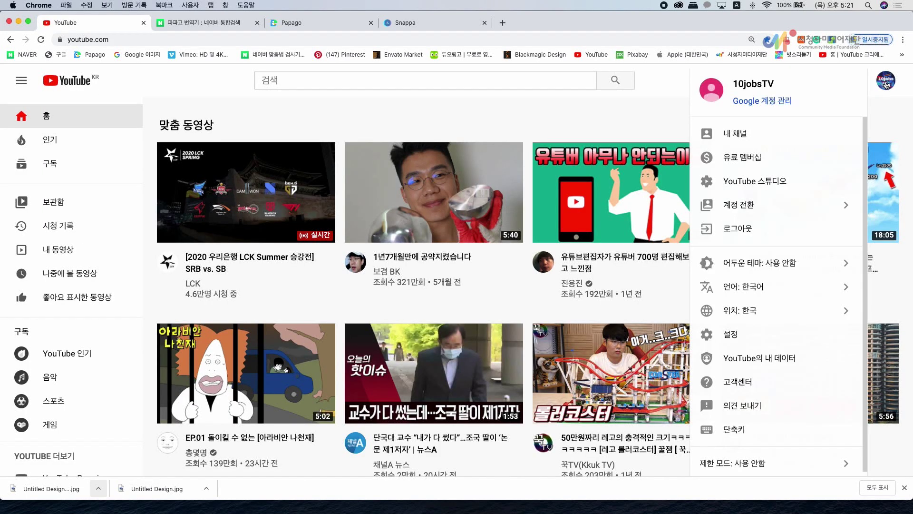
click(783, 136)
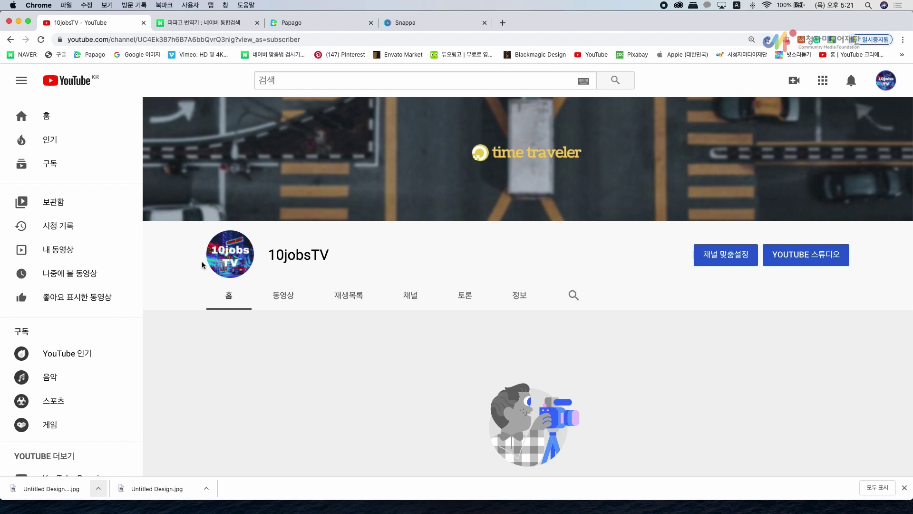
- Check the channel art editor from the regular channel page, close it and open channel customization
click(235, 260)
click(566, 304)
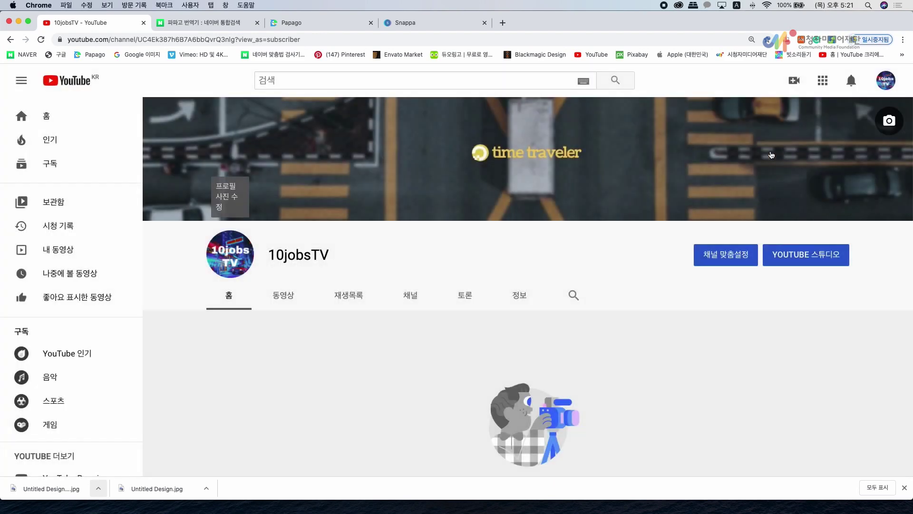
click(893, 120)
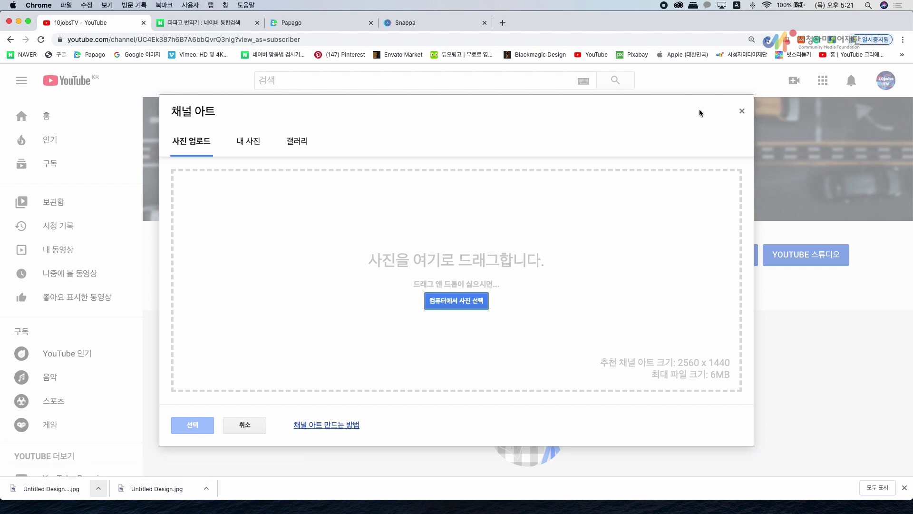
click(740, 113)
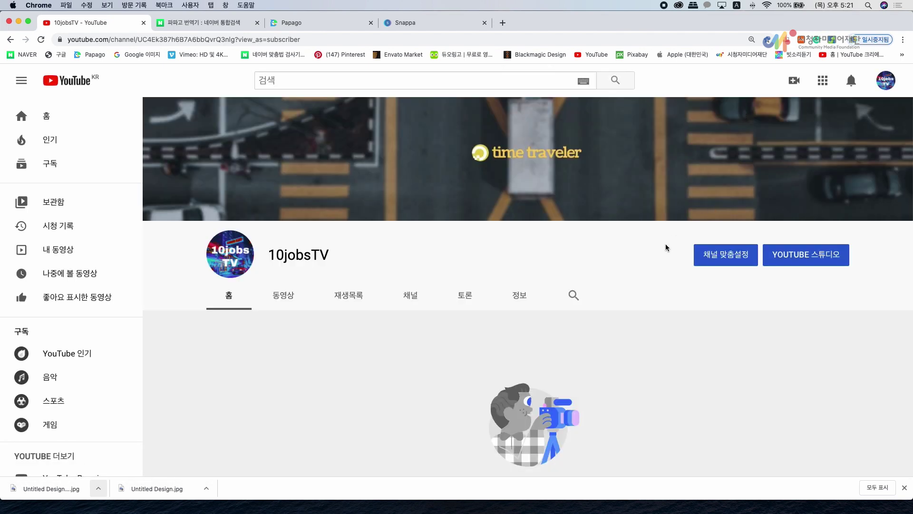
click(745, 259)
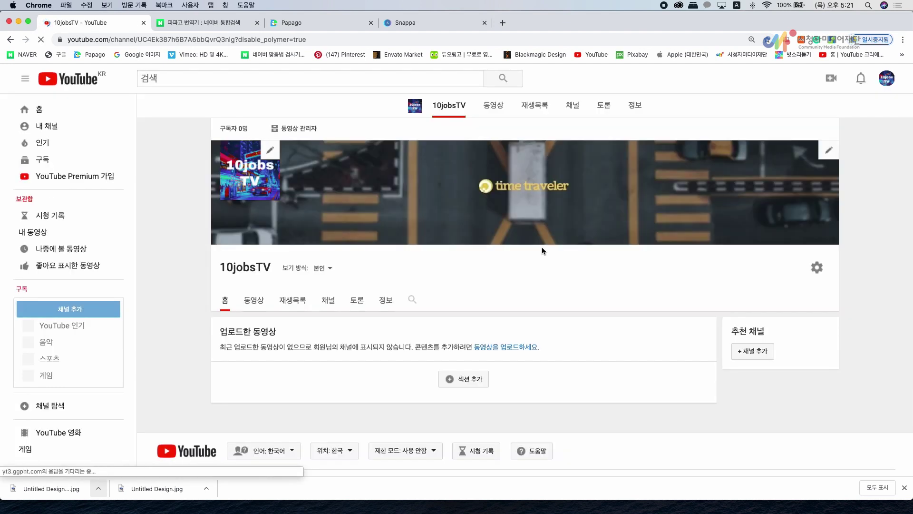
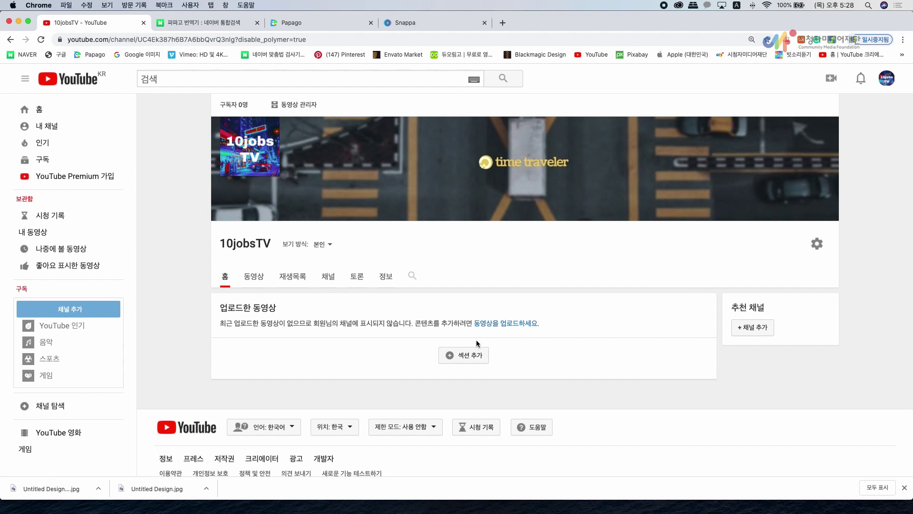
- Look up the video upload and live streaming options on the customization page and the YouTube home page
click(831, 79)
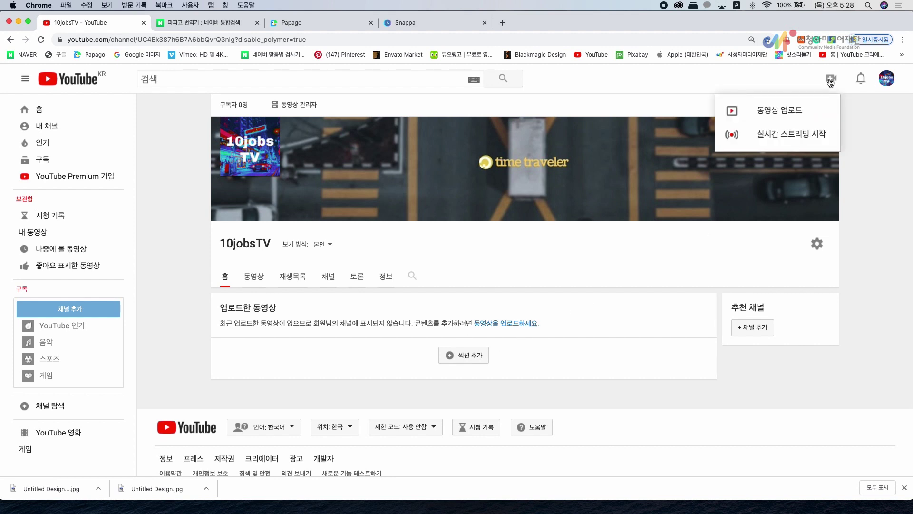
click(78, 85)
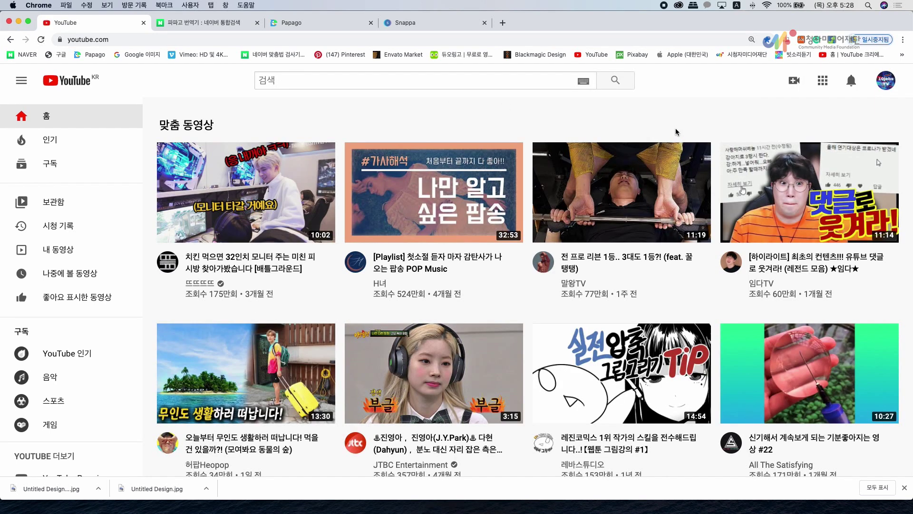
click(795, 82)
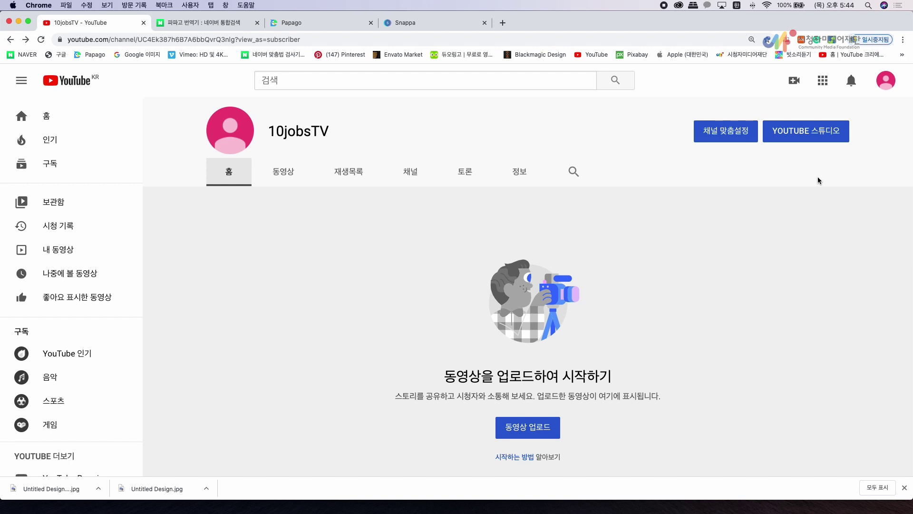
- Open YouTube Studio and review its videos, playlists, analytics, comments, subtitles, monetization and audio library sections
click(808, 135)
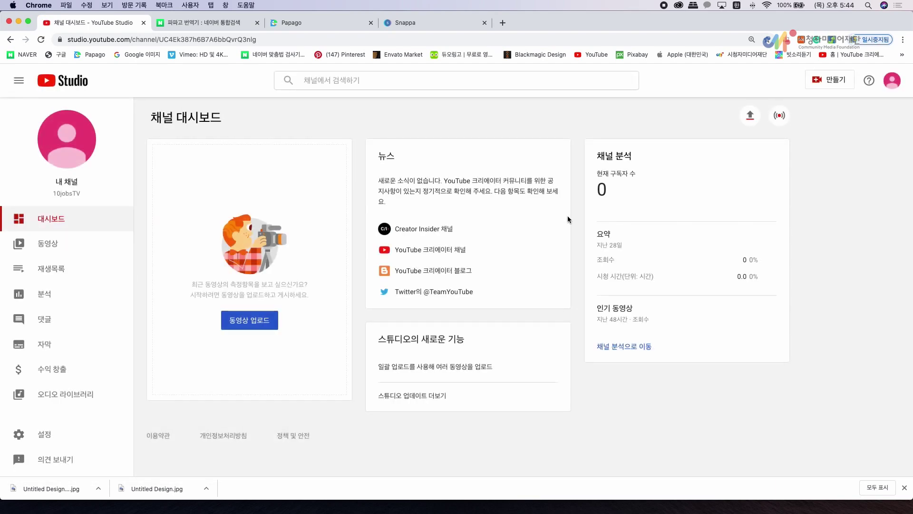
click(62, 244)
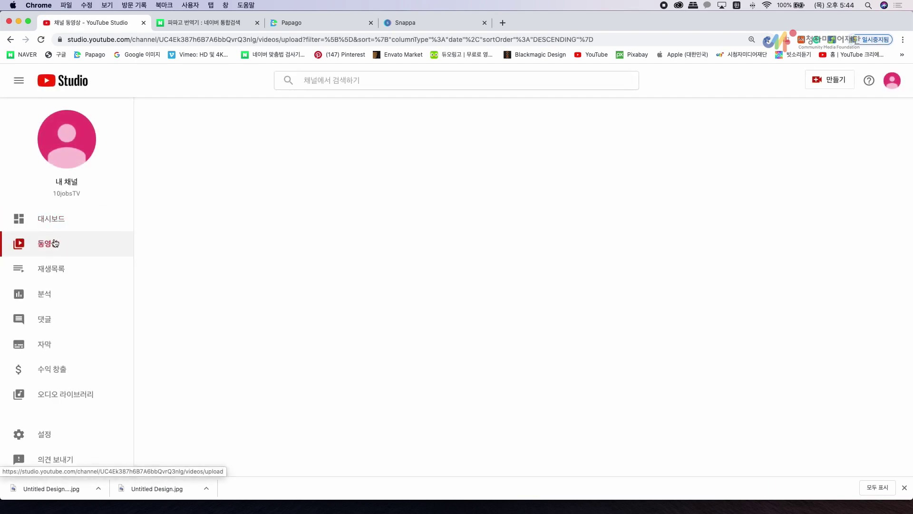
click(60, 270)
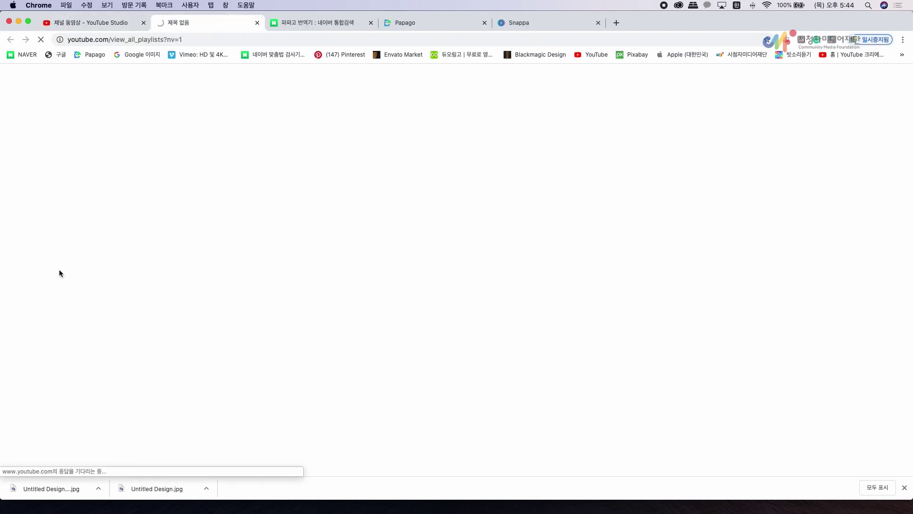
key(super+w)
click(58, 298)
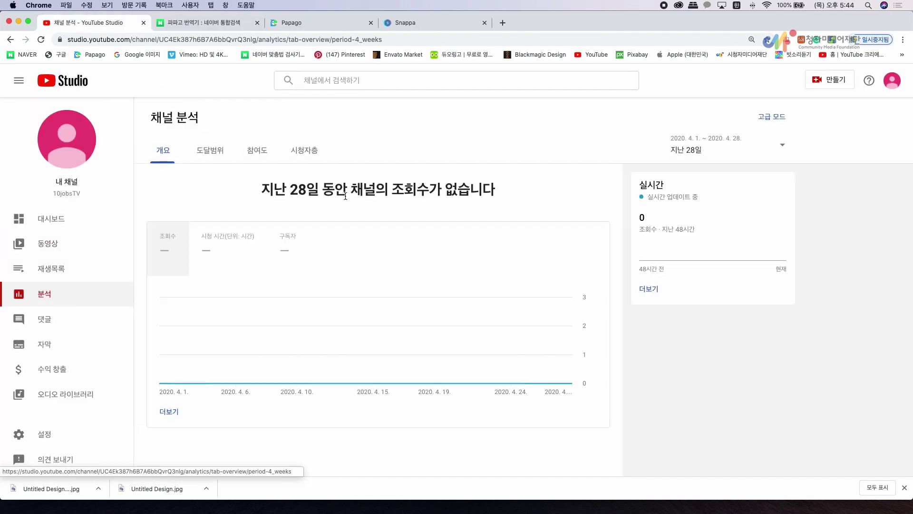
click(44, 319)
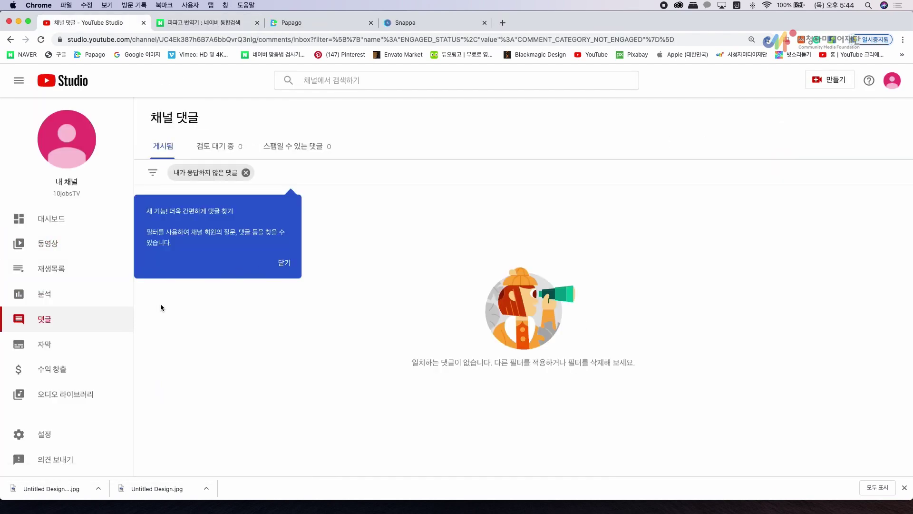
click(59, 340)
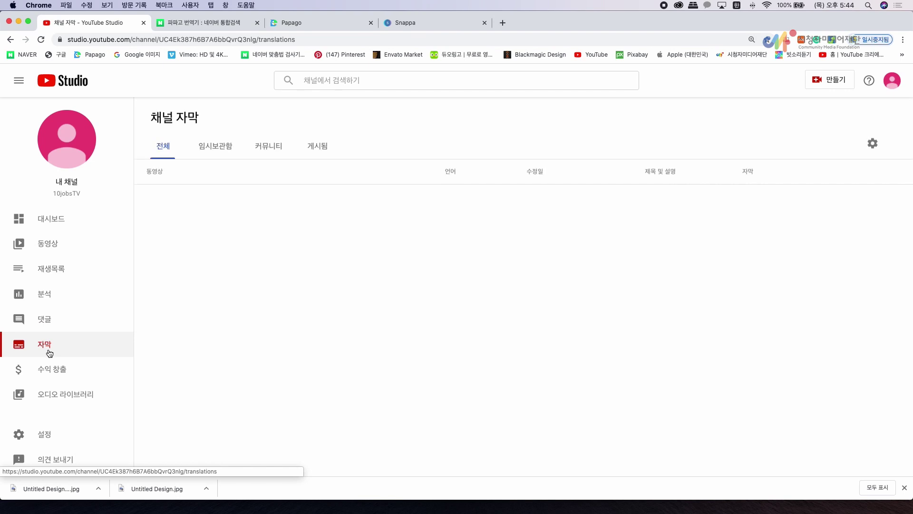
click(56, 376)
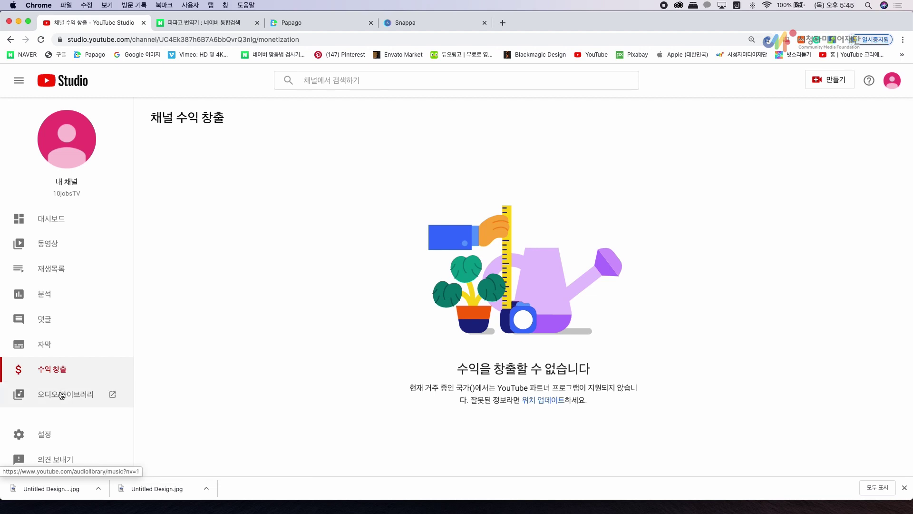
click(61, 395)
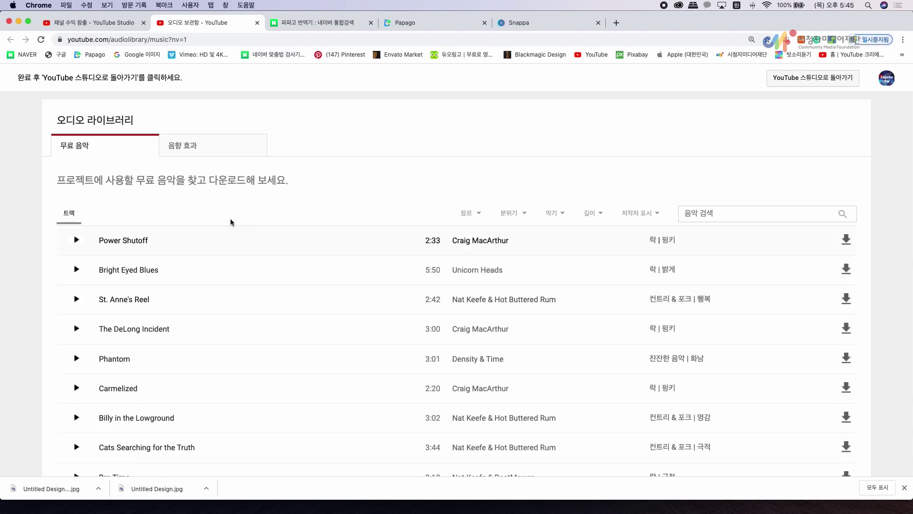
click(257, 22)
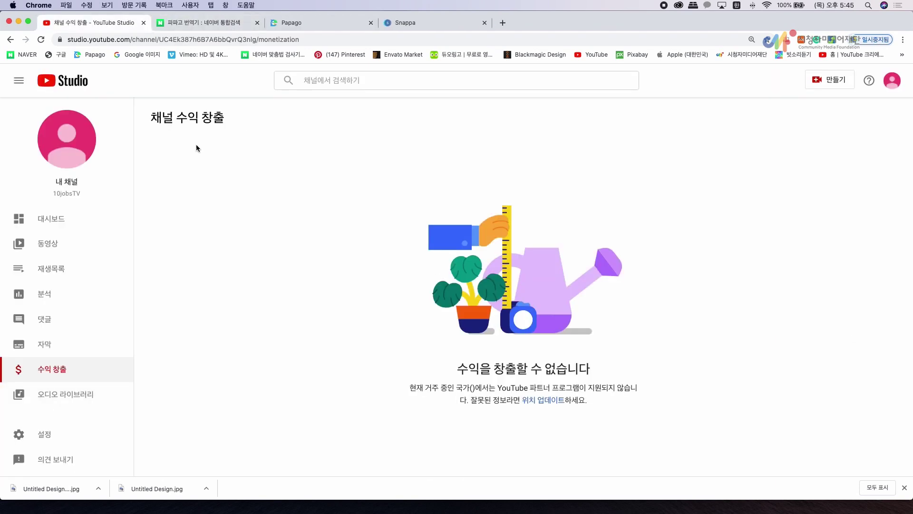
- Upload the screen recording 화면 기록 2020-04-28 오전 9.37.12.mov from the desktop through the Studio channel dashboard
click(51, 221)
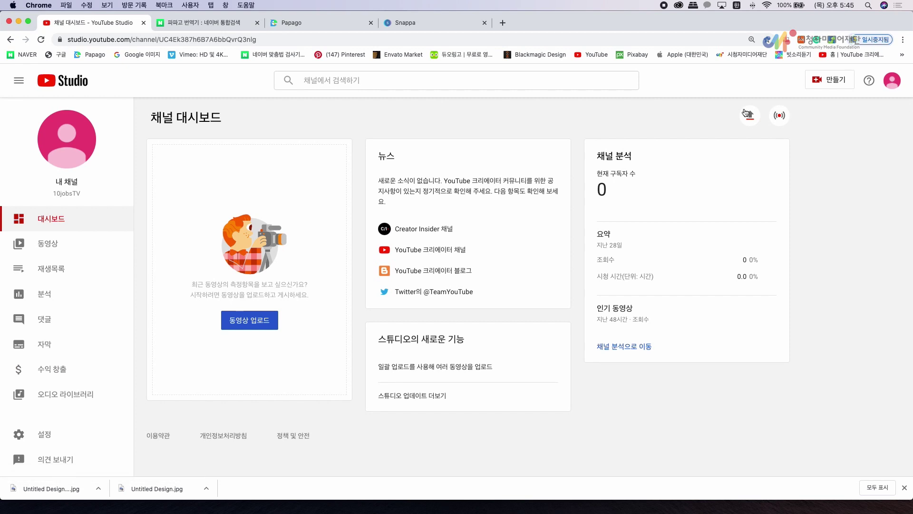
click(57, 244)
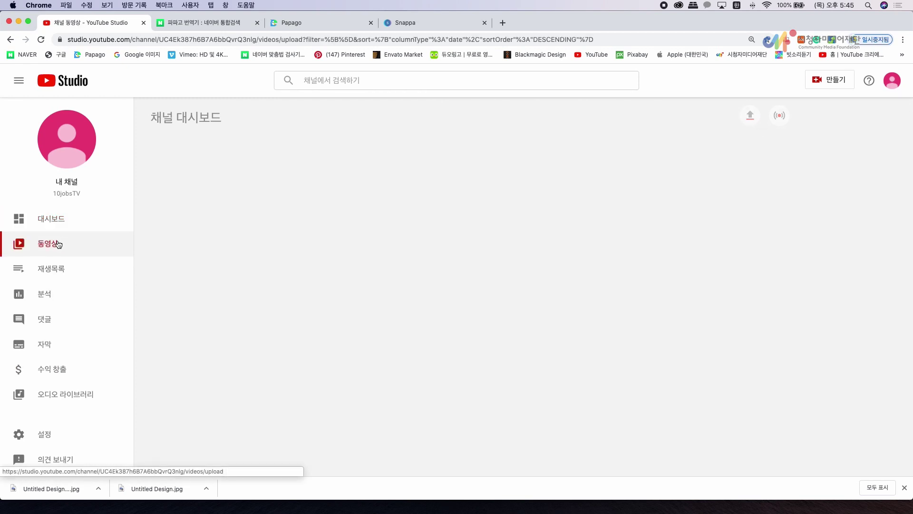
click(61, 223)
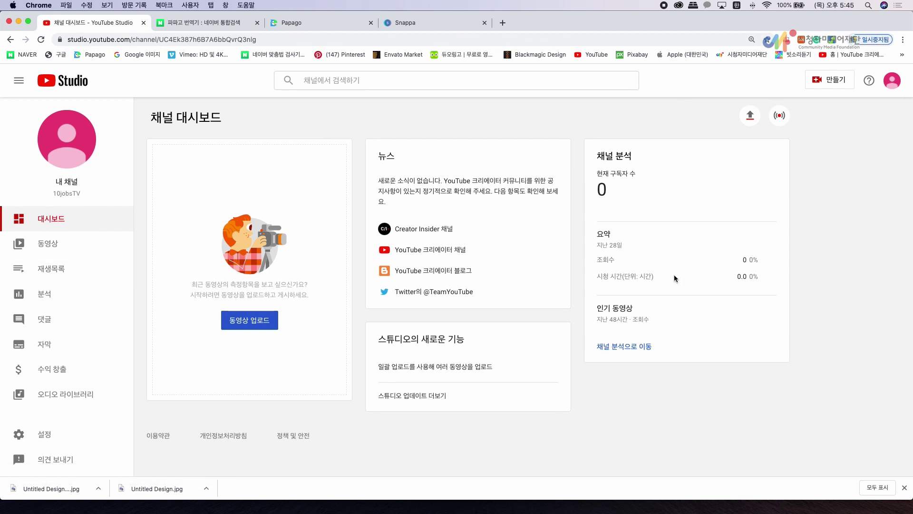
click(750, 116)
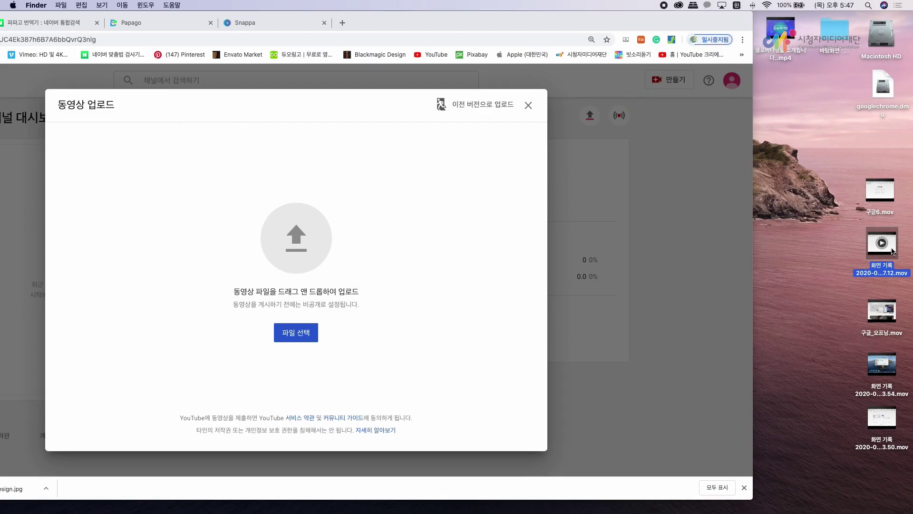
drag(893, 252, 414, 247)
double_click(493, 17)
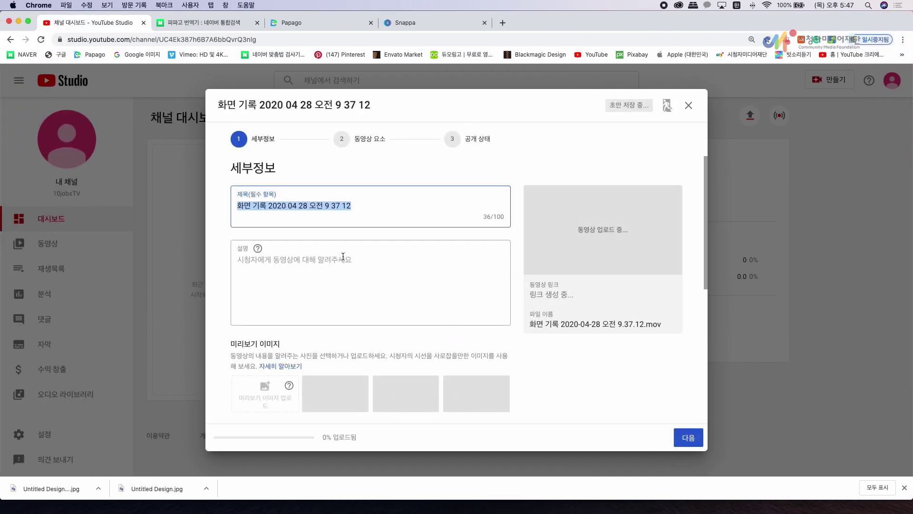
- Highlight the uploading video's title and its video link in the upload details
click(236, 207)
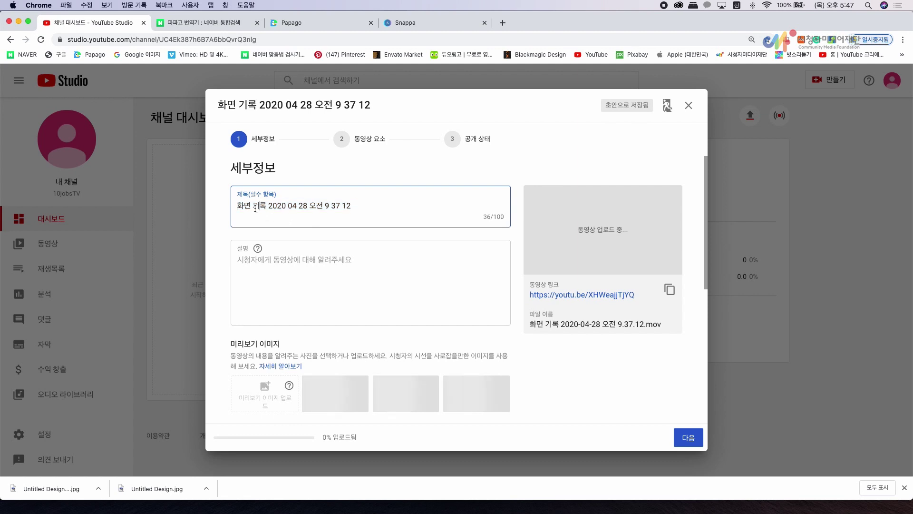
drag(236, 207, 390, 207)
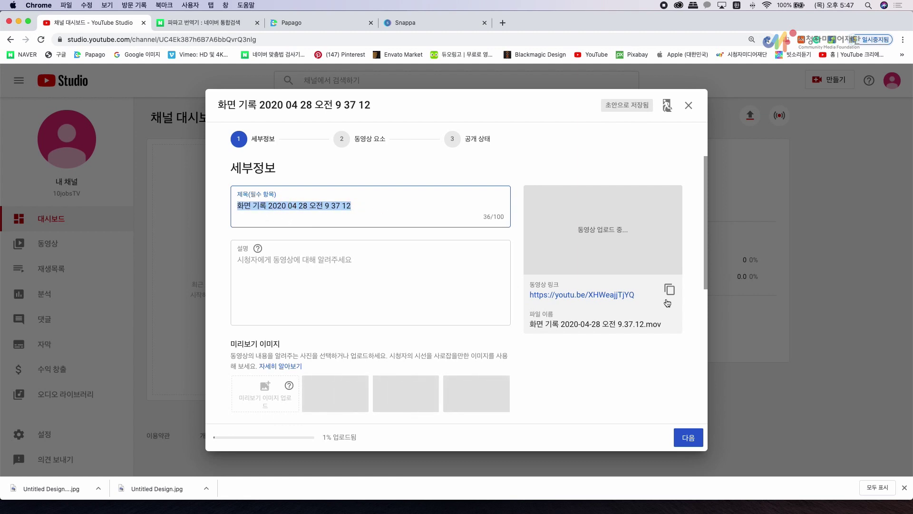
click(653, 300)
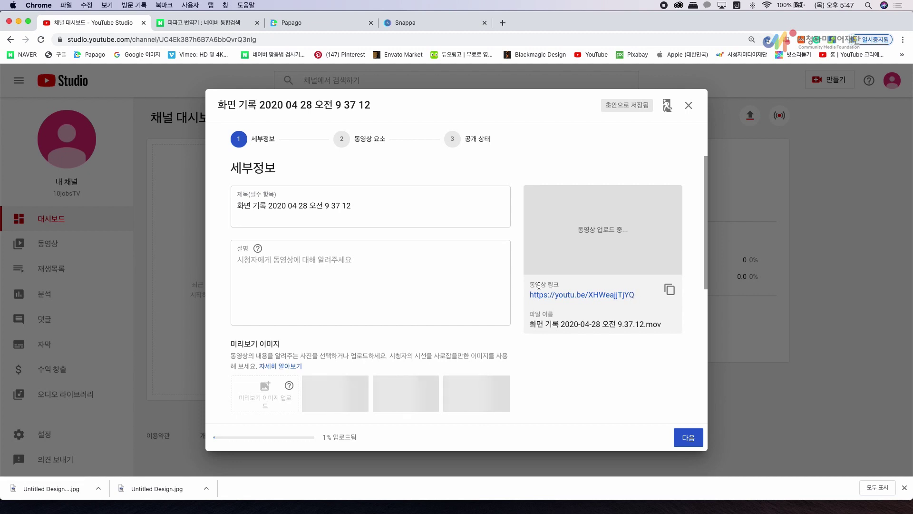
drag(637, 296, 525, 296)
click(521, 296)
drag(637, 300, 525, 295)
click(524, 295)
drag(635, 295, 529, 295)
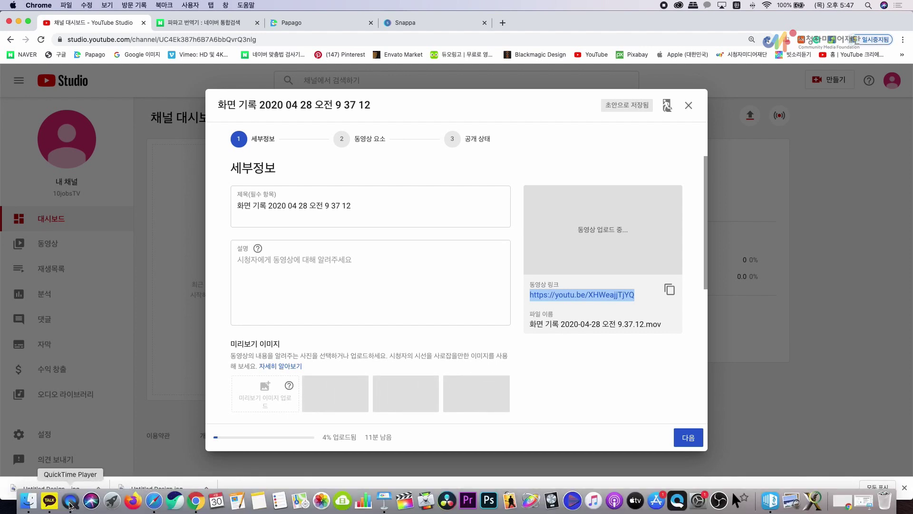
click(54, 505)
click(367, 214)
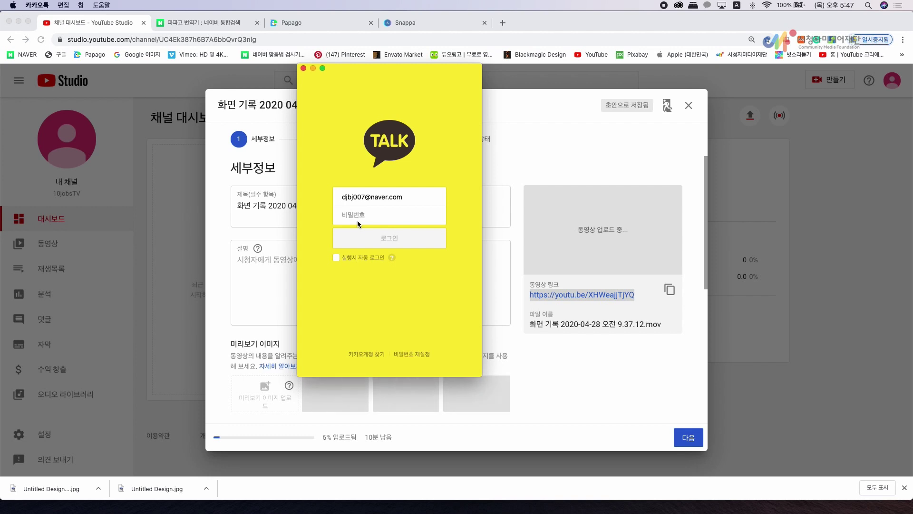
click(536, 305)
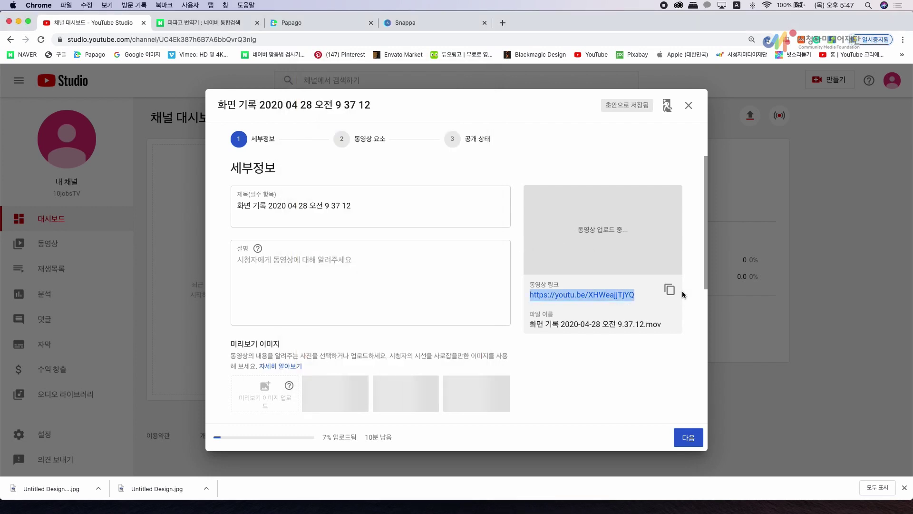
- Replace the video's title with 유튜브 개설하는 방법 특강
click(282, 210)
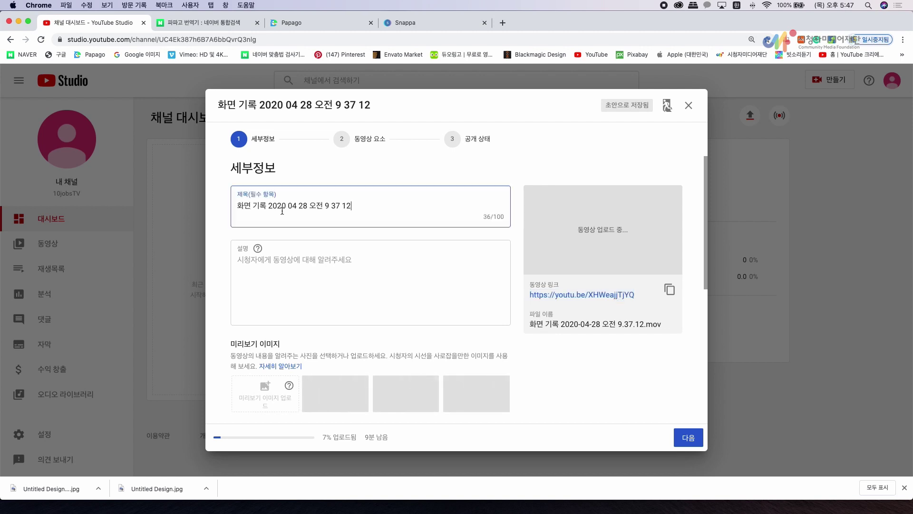
key(super+a)
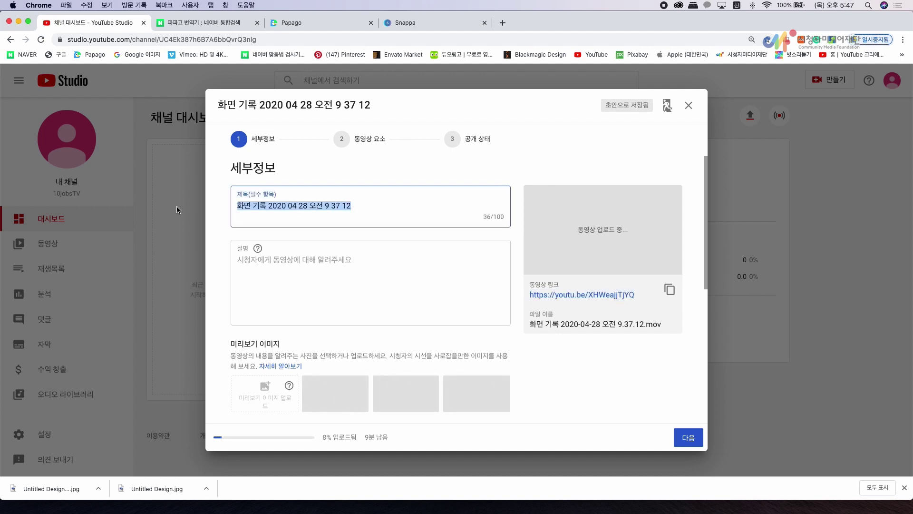
text(유)
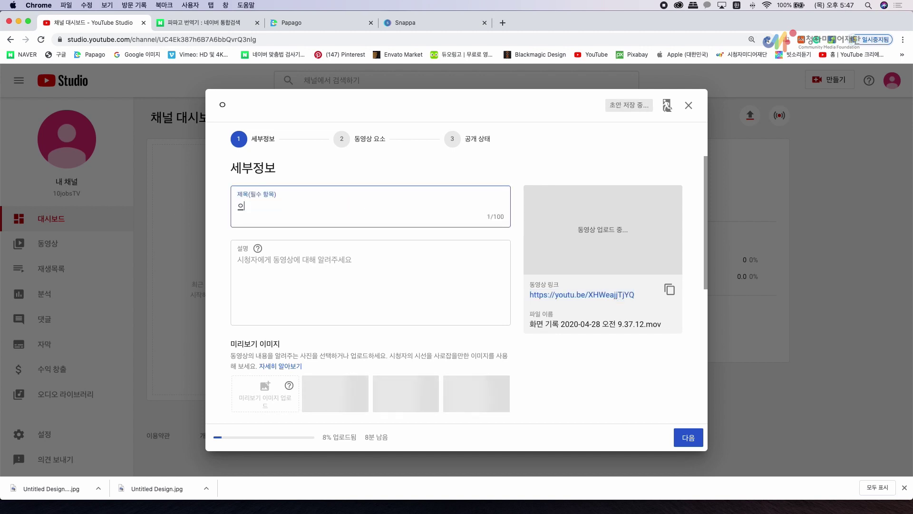
text(튜브)
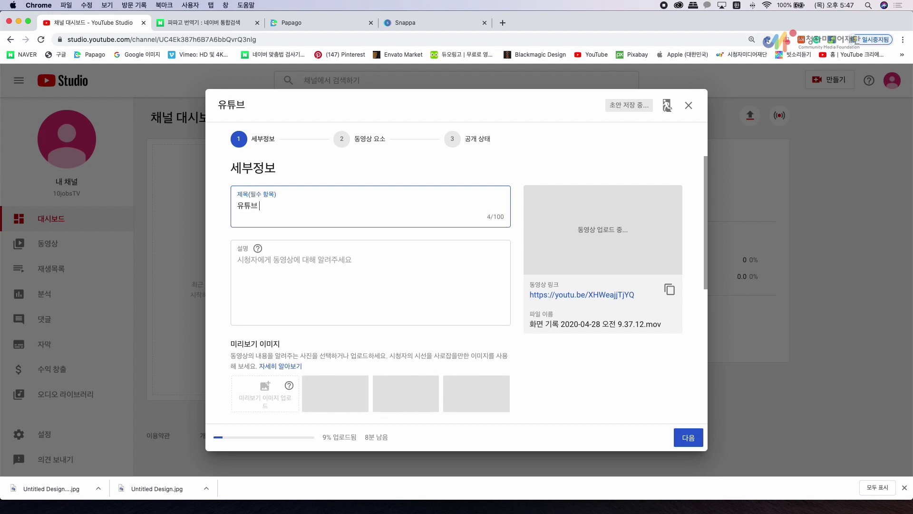
text( 개설하)
text(는 방법 ㅌ)
text(가ㅇ)
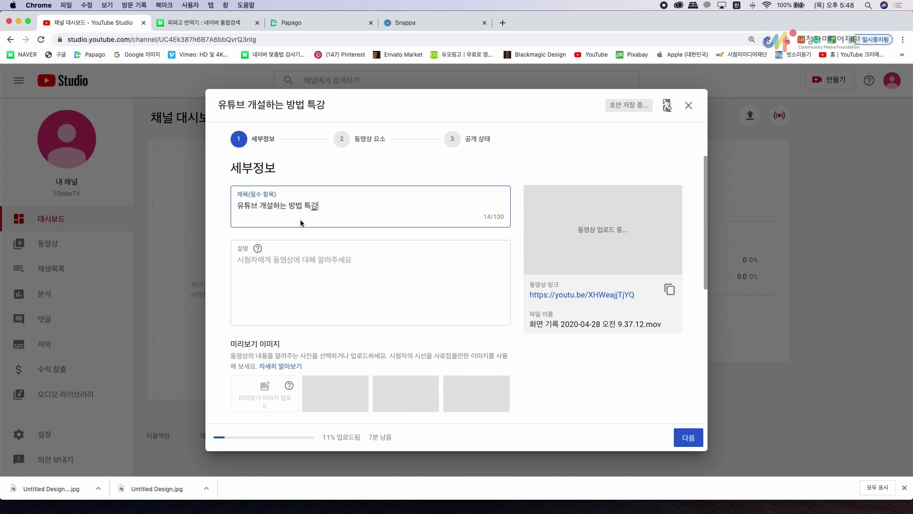
click(330, 207)
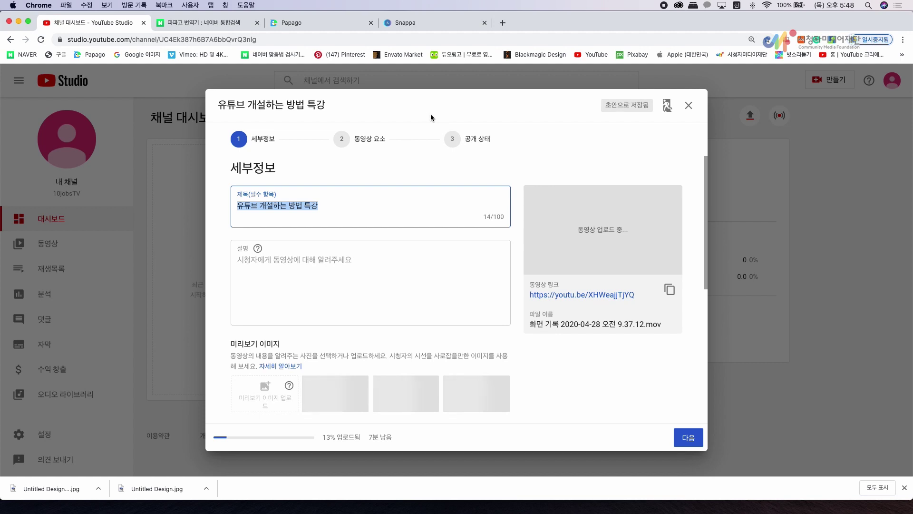
- Copy the title text into the description and extend it to read 유튜브 개설하는 방법 특강 1차시
click(313, 269)
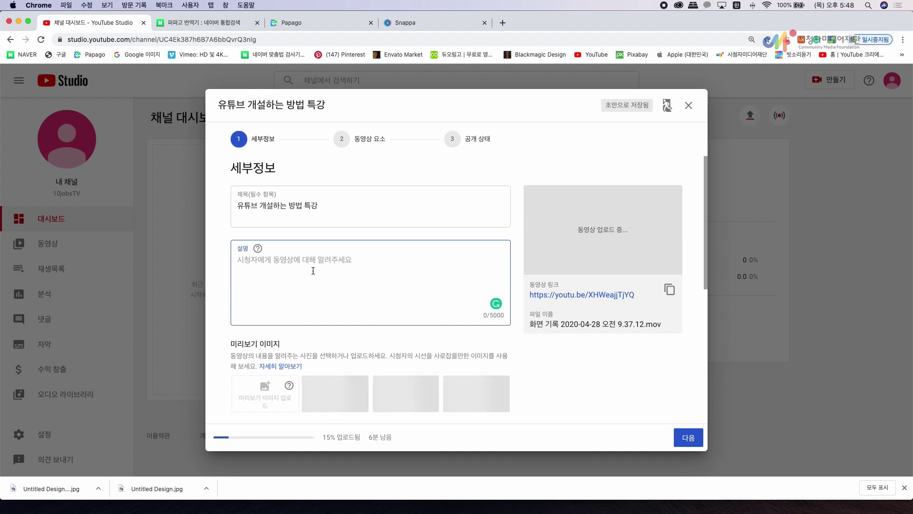
drag(340, 209, 196, 206)
key(super+c)
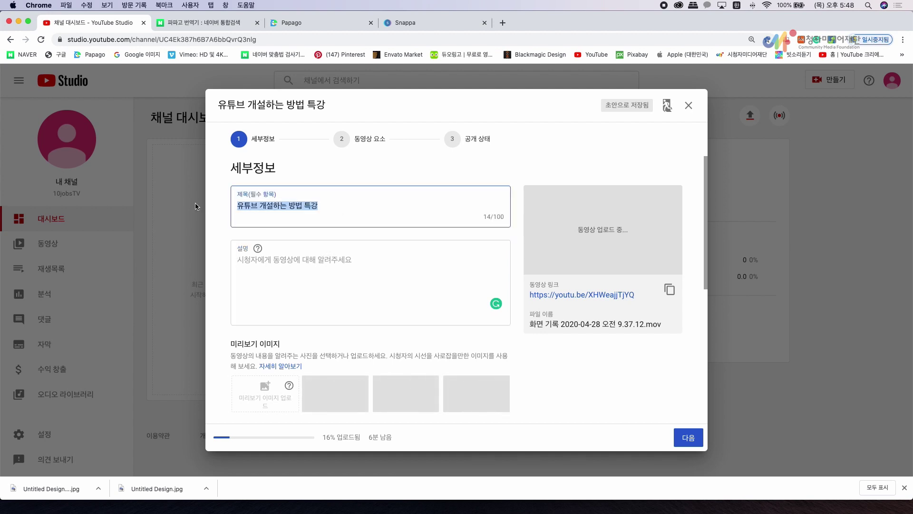
click(255, 270)
key(super+v)
text(₩₩)
key(BackSpace)
text(1차)
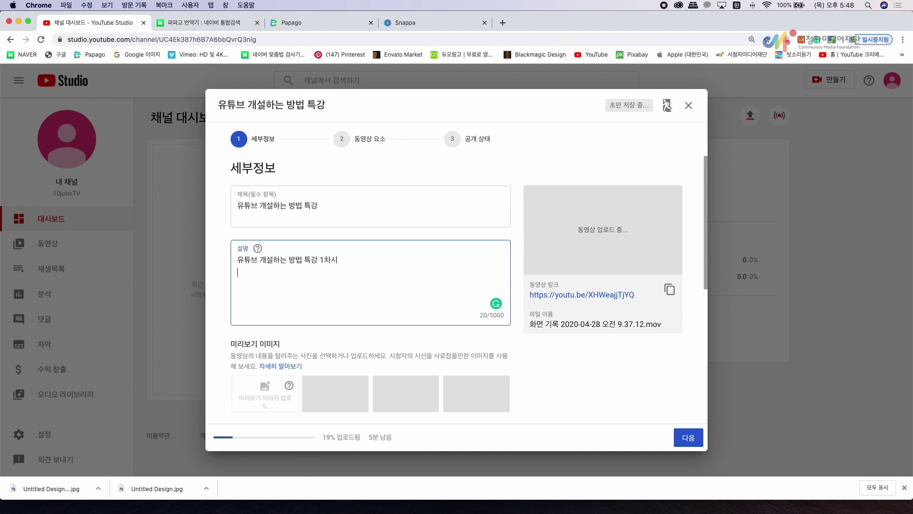
text(시)
- Add to the description: 영상을 업로드하고 관리하는 방법에 대해서 알아봅니다 / 구체적으로 메뉴를 개설하고, 수정하는 방법은 어떤게 있을까요? / 이제 여러분들도 유튜버로 활동하며 파일을 관리할 수 있습니다
key(Return)
text(옐상을 이)
text(로드하고 )
text(관리하는 바)
text(에 대해서 알)
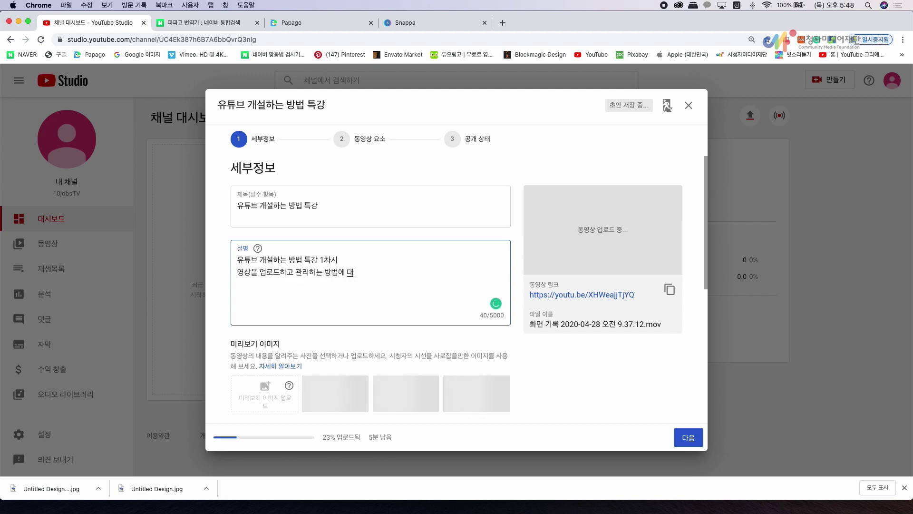
- Review the title and description texts, and look over the thumbnail, playlist and audience settings in the upload details
drag(436, 301, 226, 251)
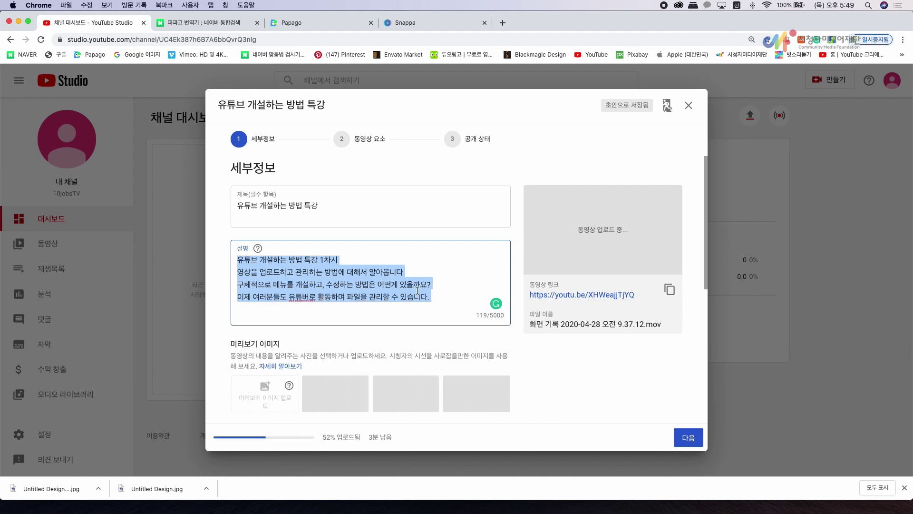
click(305, 260)
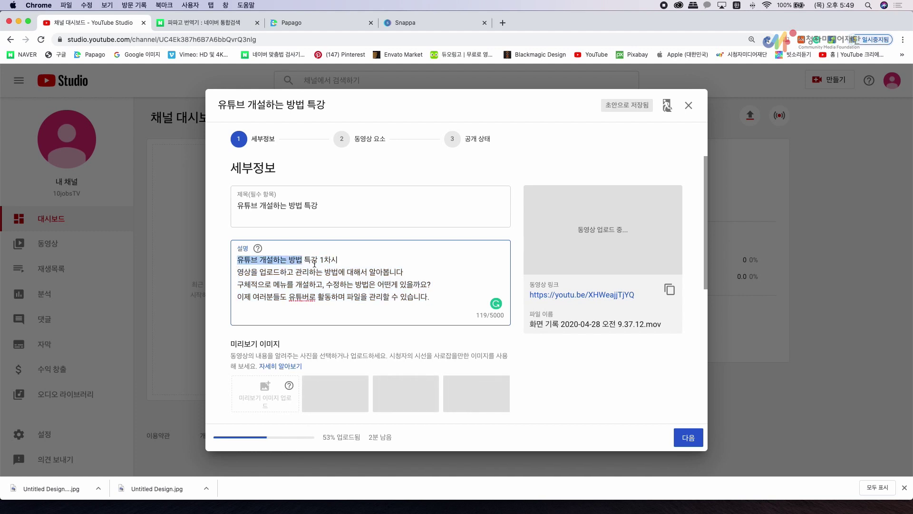
key(super+a)
drag(332, 204, 222, 207)
click(432, 297)
drag(432, 296, 236, 259)
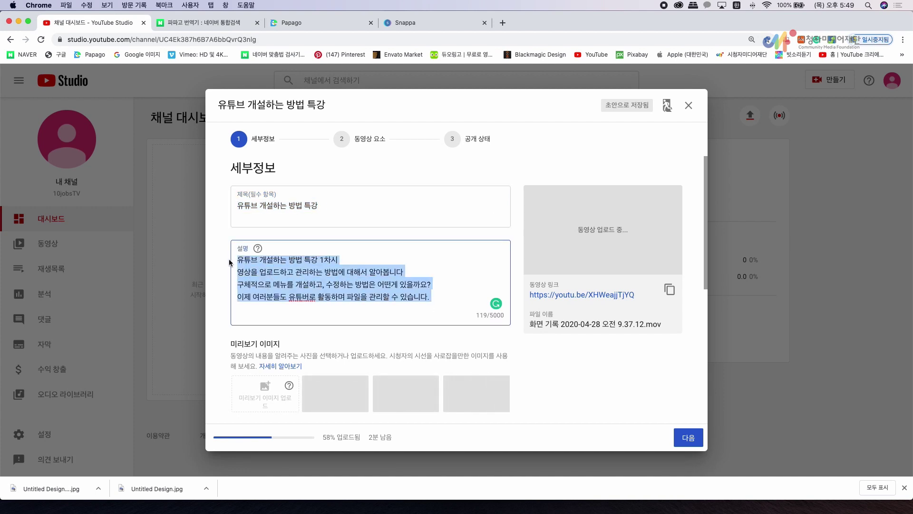
click(366, 335)
scroll(367, 335, down, 5)
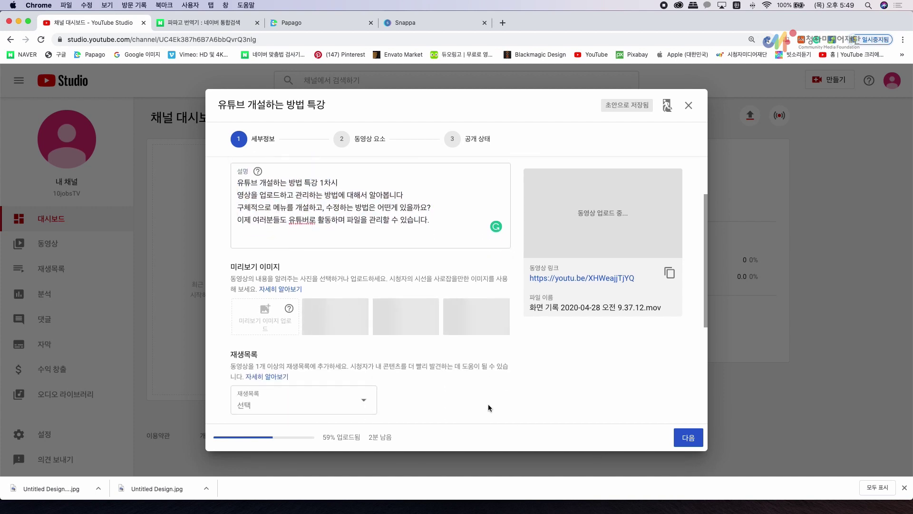
scroll(432, 385, down, 3)
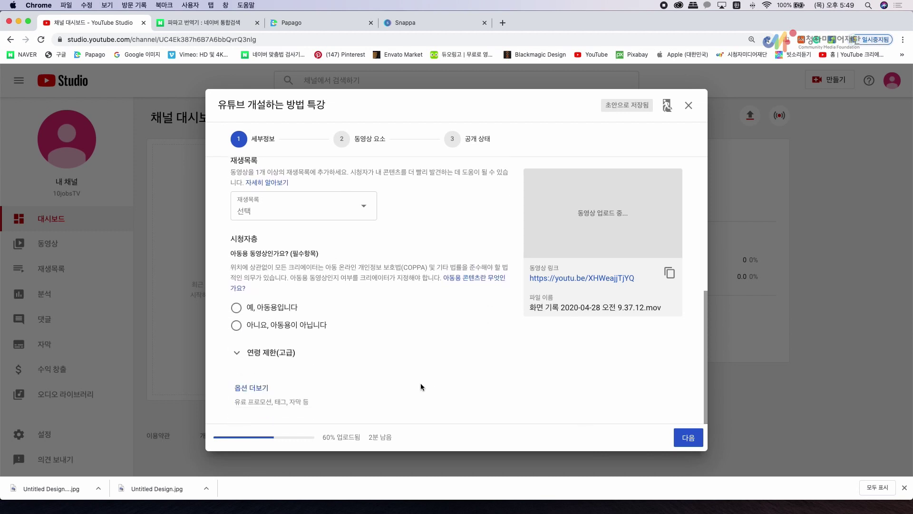
scroll(344, 367, up, 8)
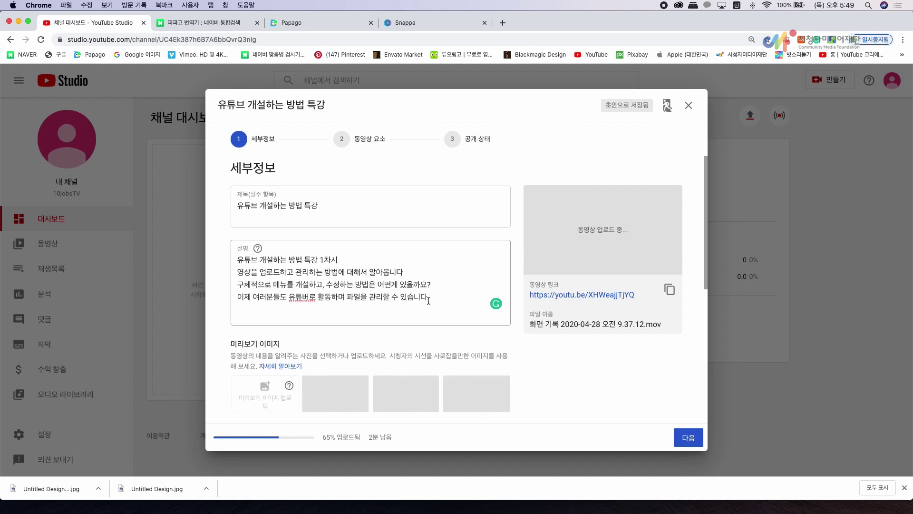
- Copy the video's title, switch to Papago and translate it from Korean to English
click(336, 208)
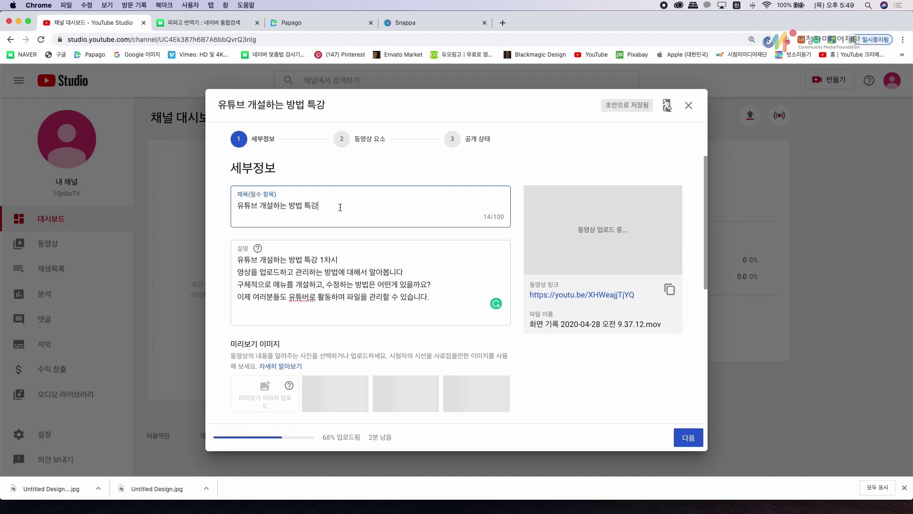
drag(244, 203, 248, 207)
key(super+c)
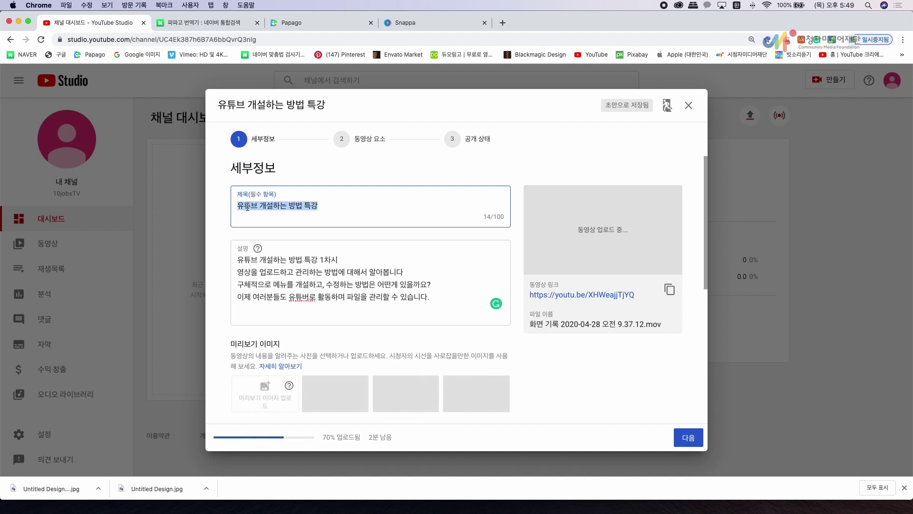
key(super+3)
drag(275, 179, 149, 185)
key(super+v)
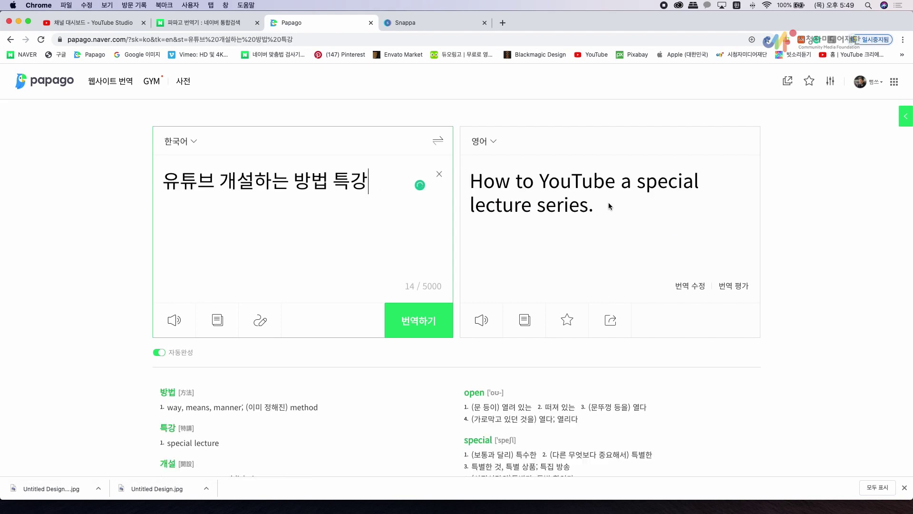
drag(601, 209, 455, 185)
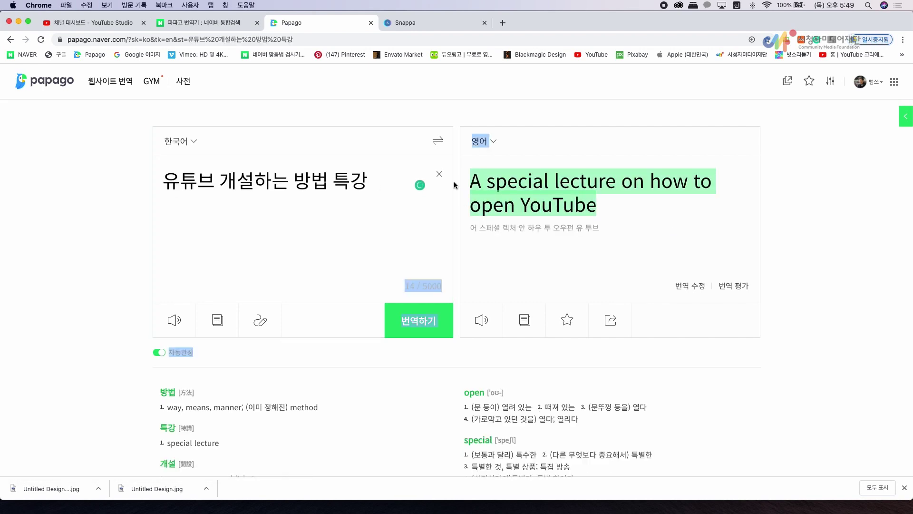
- Shorten the Korean source text in Papago to 유튜브하는 방법
click(283, 218)
drag(232, 179, 297, 181)
click(292, 184)
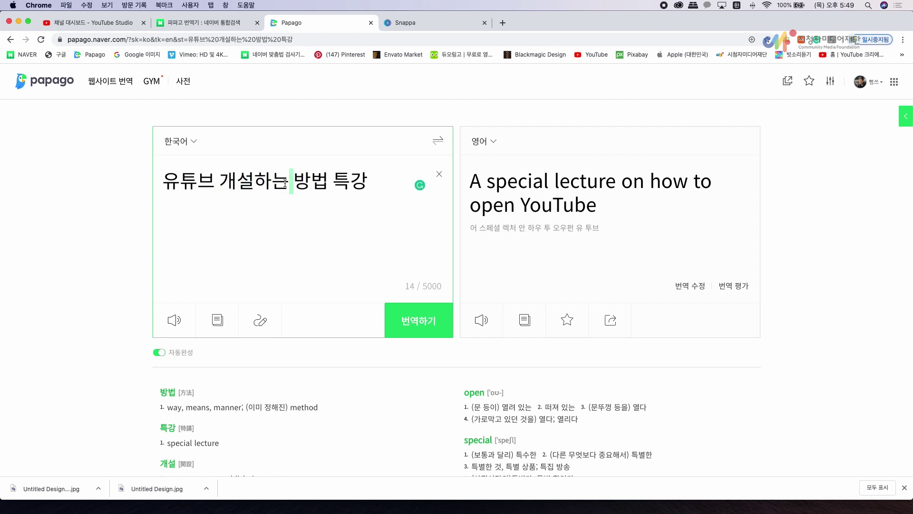
key(BackSpace)
key(BackSpace)
key(BackSpace)
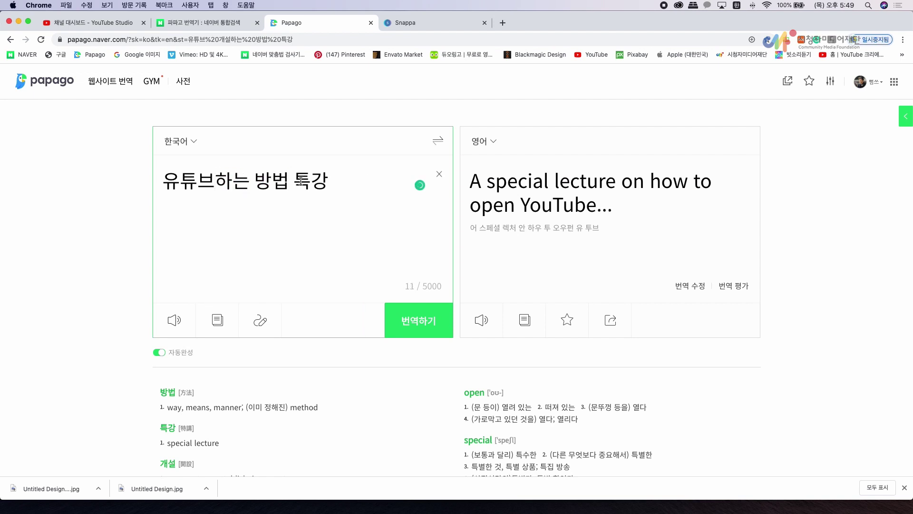
key(BackSpace)
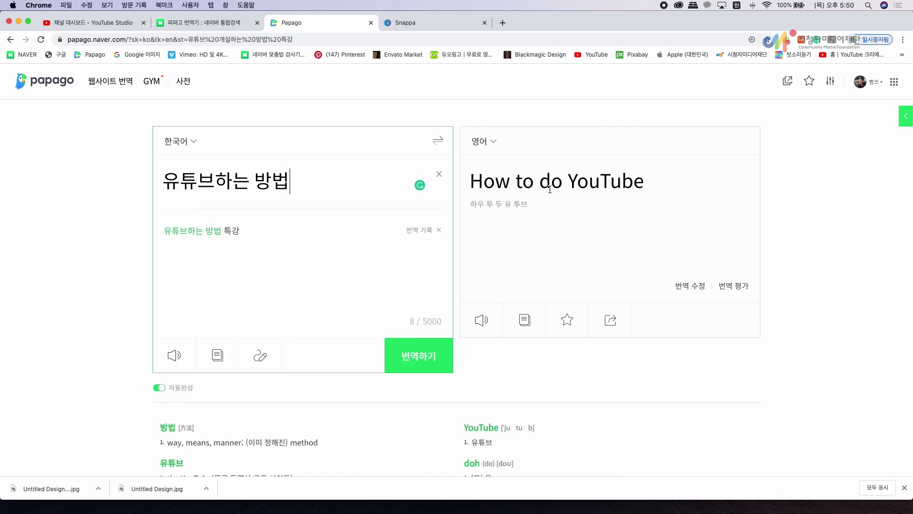
- Copy the English translation How to do YouTube and append it to the video's title in YouTube Studio
drag(655, 185, 469, 176)
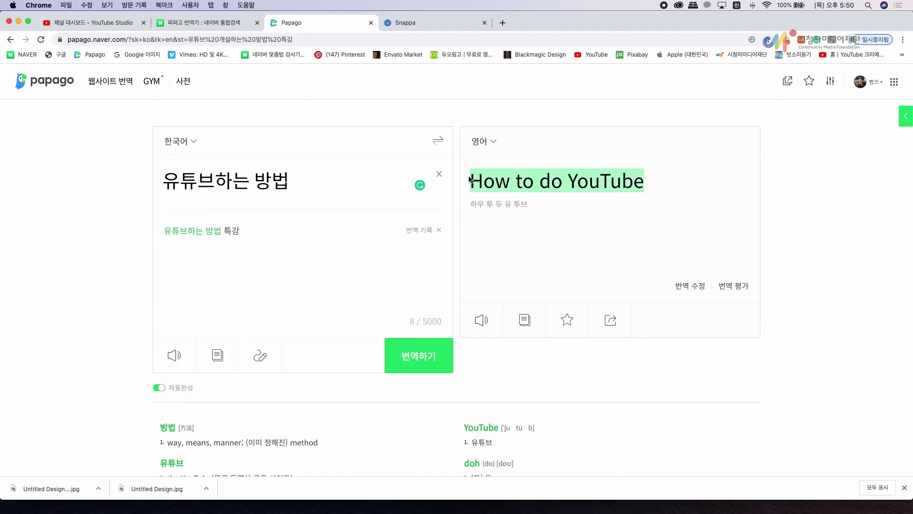
click(531, 194)
drag(645, 184, 457, 178)
key(super+c)
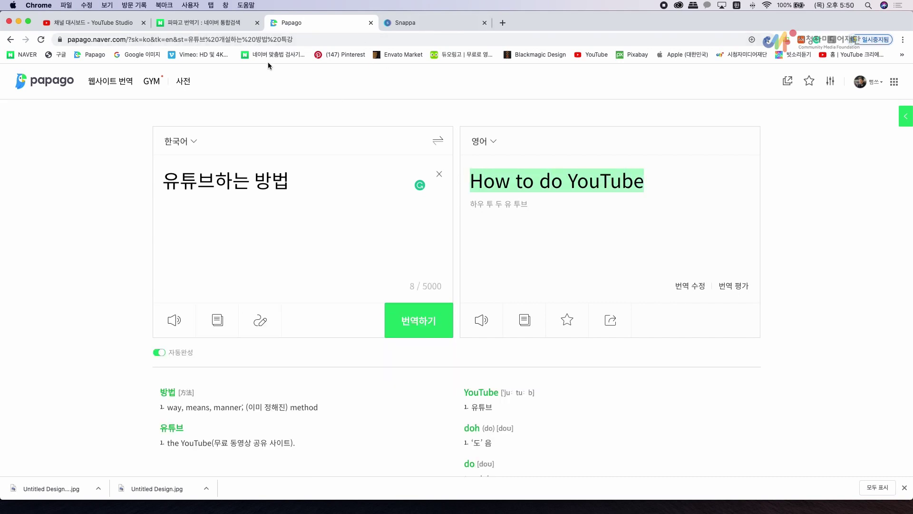
click(95, 23)
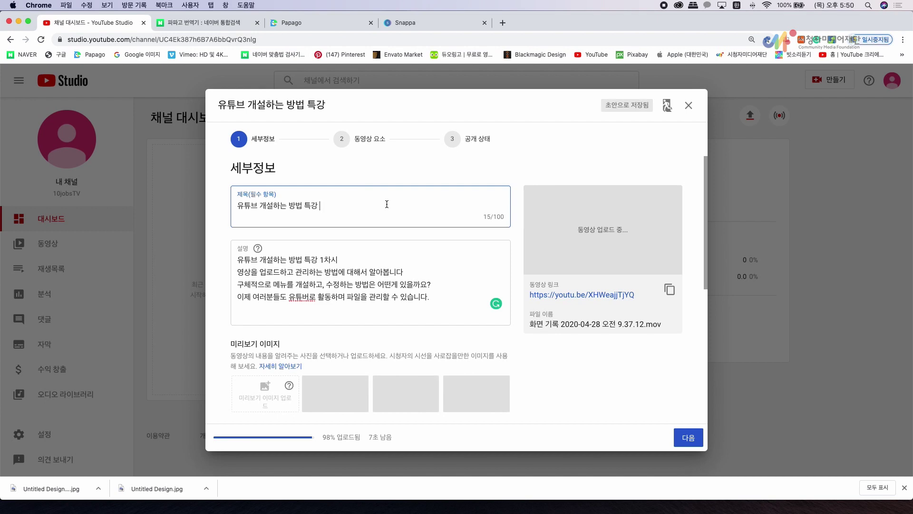
key(super+v)
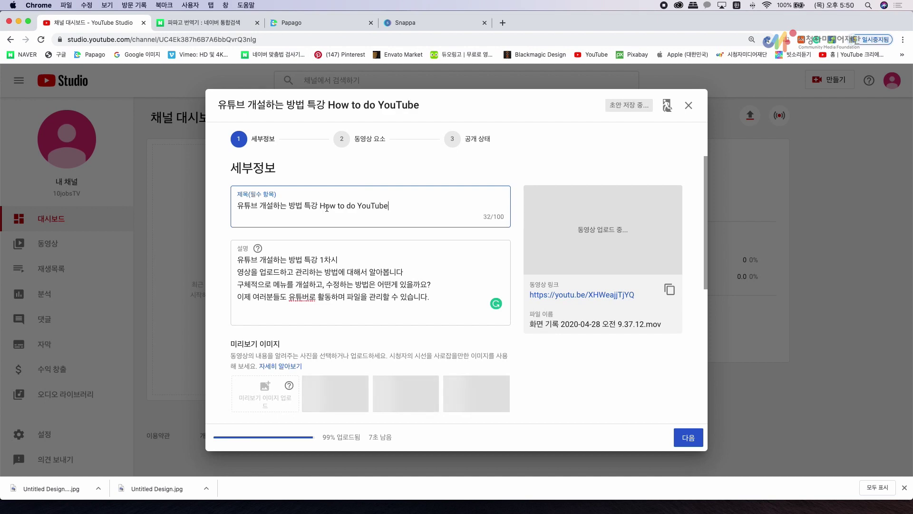
key(super+z)
key(super+shift+z)
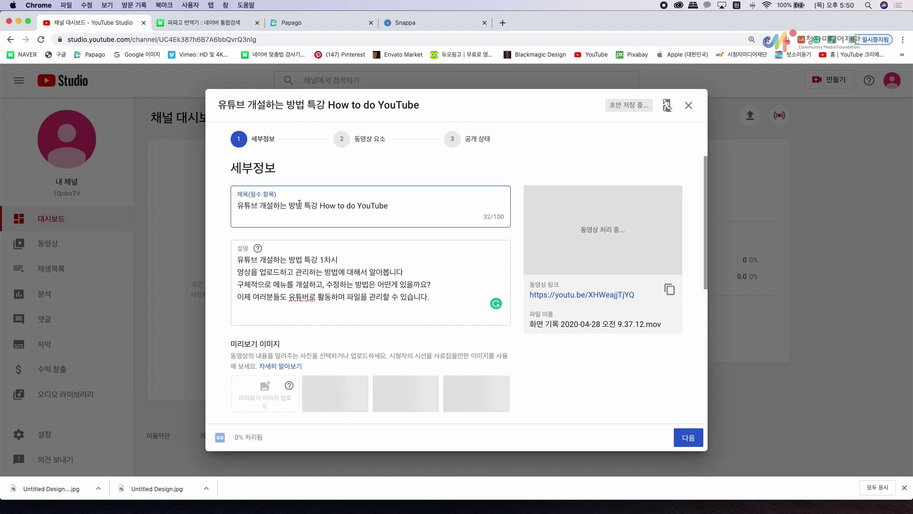
- Highlight the Korean and English parts of the title and the full description text for review
drag(237, 211, 324, 207)
drag(326, 208, 399, 208)
drag(432, 299, 222, 253)
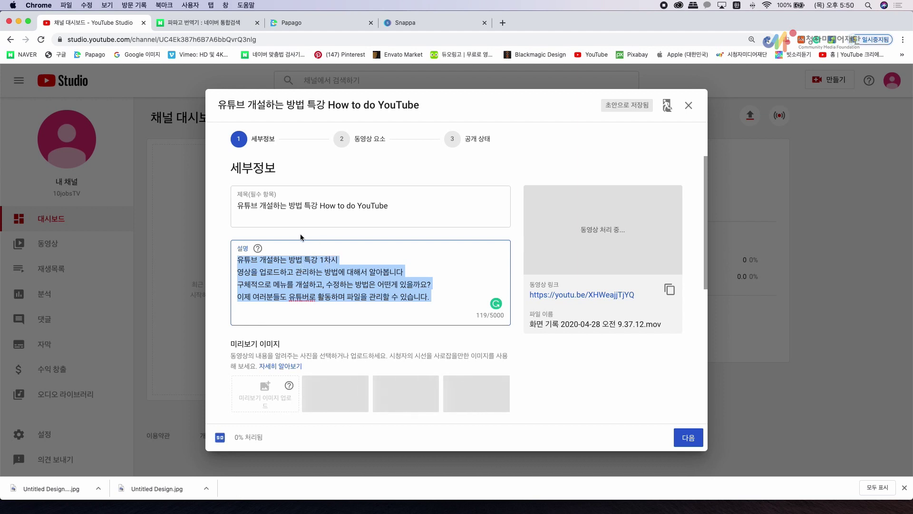
click(311, 259)
drag(239, 259, 434, 300)
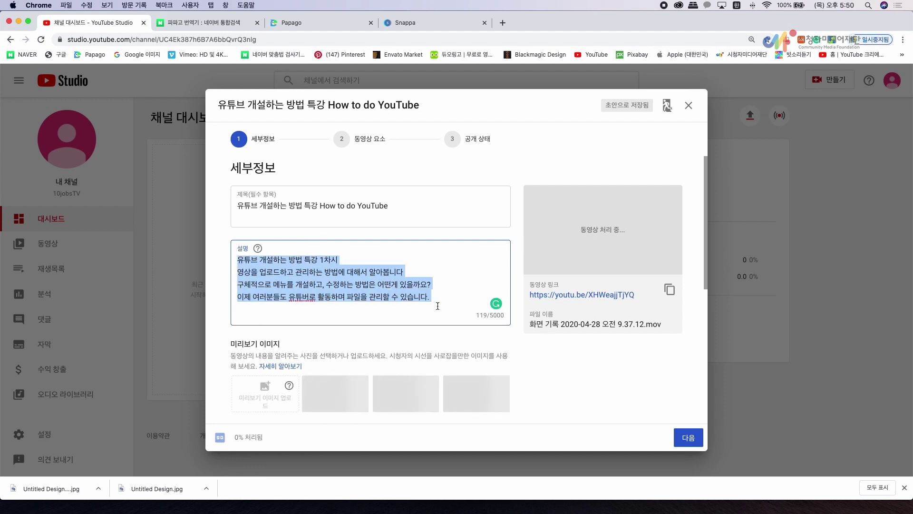
click(436, 306)
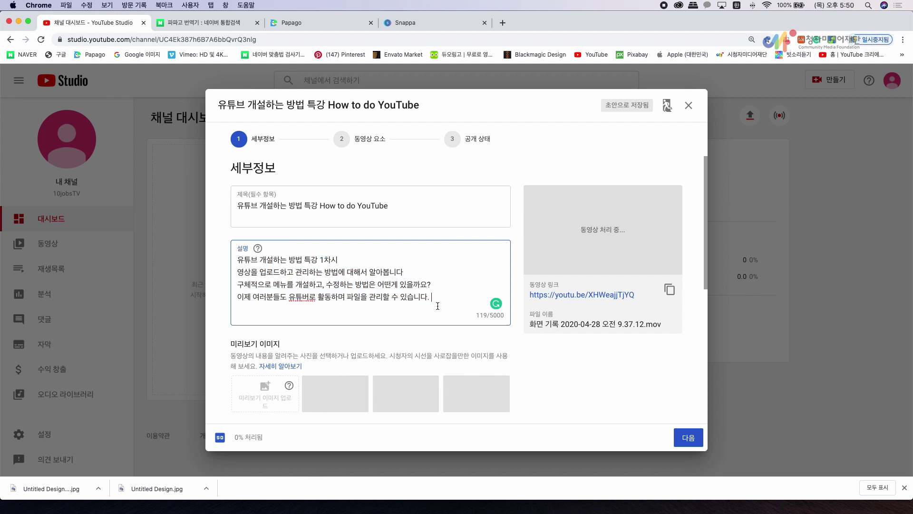
- Insert a new first line in the description with the hashtags #유튜브 #개설방법 #업로드
click(238, 259)
key(Return)
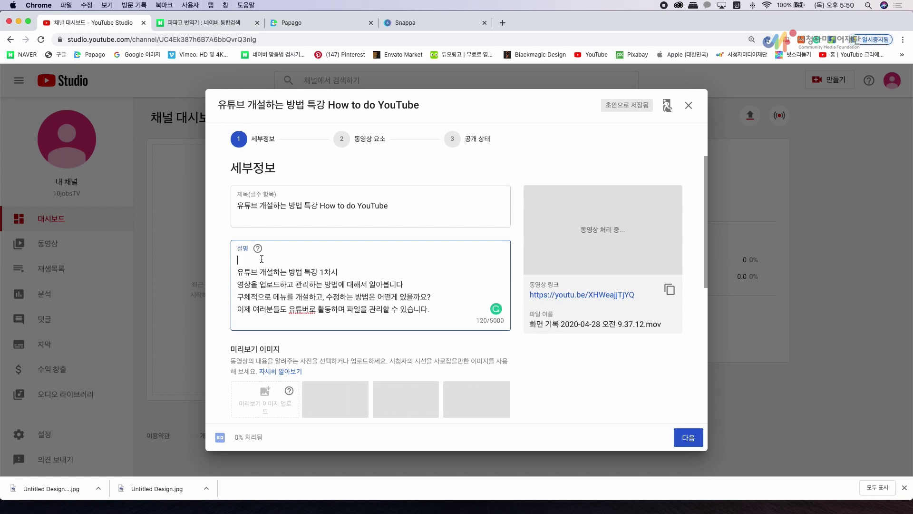
text(#유튜)
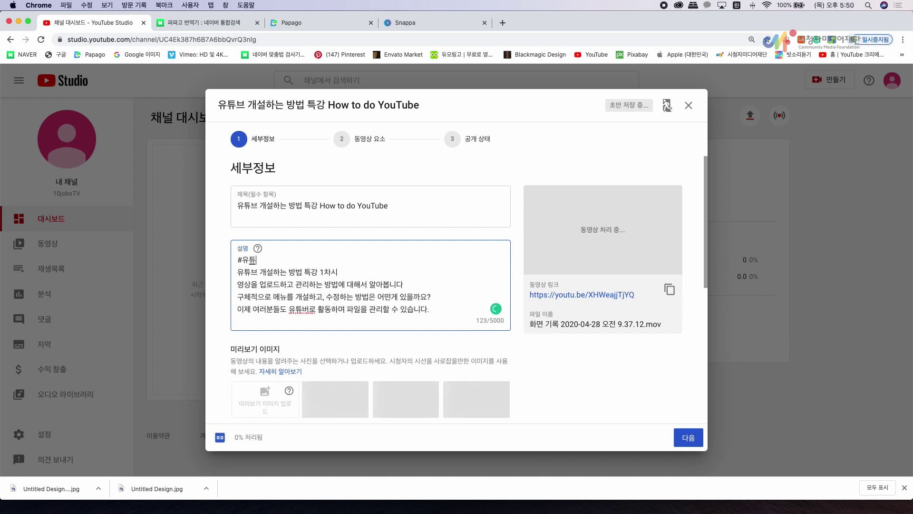
text(브 #개설방법 #업로드)
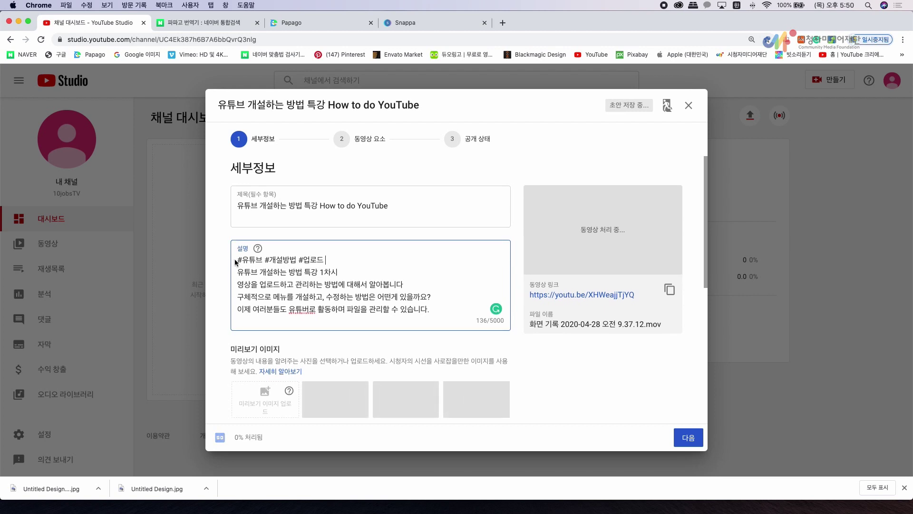
drag(238, 259, 262, 260)
click(264, 259)
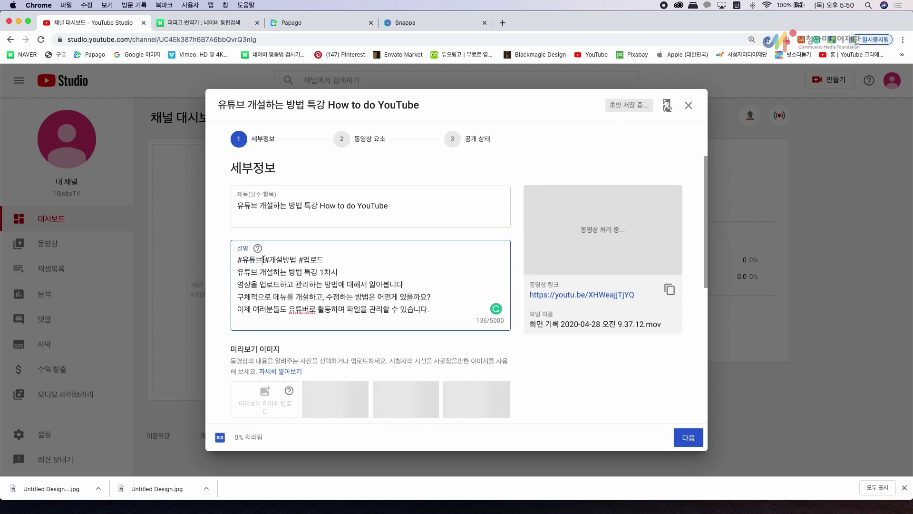
- Highlight the hashtag line at the start of the description for review
drag(264, 259, 224, 260)
click(289, 259)
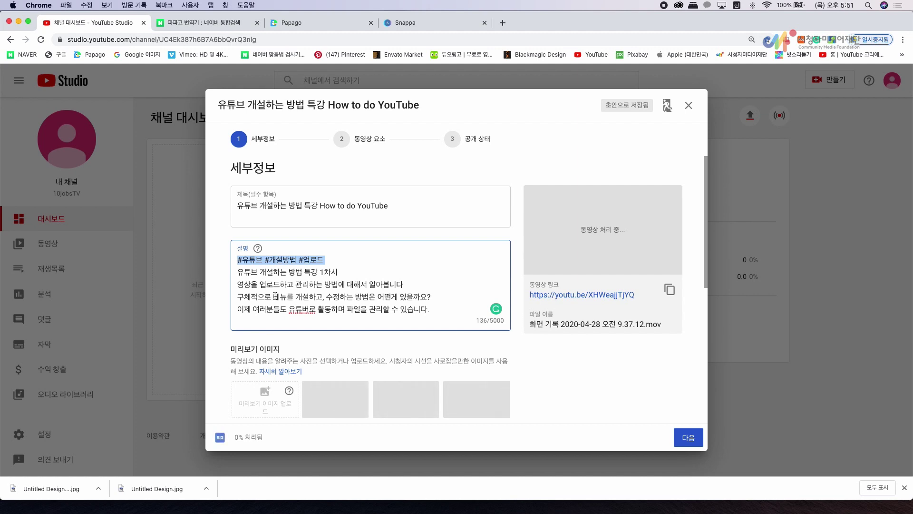
click(437, 320)
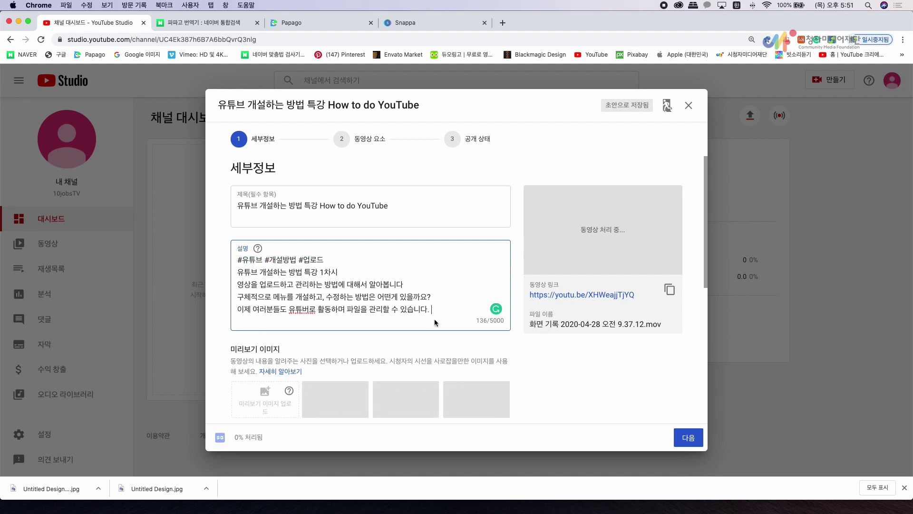
scroll(438, 319, down, 3)
click(345, 332)
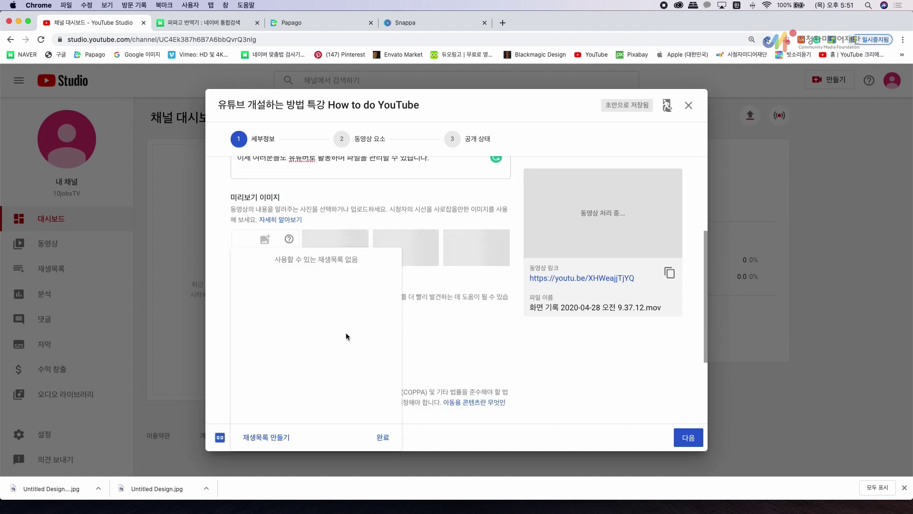
click(384, 436)
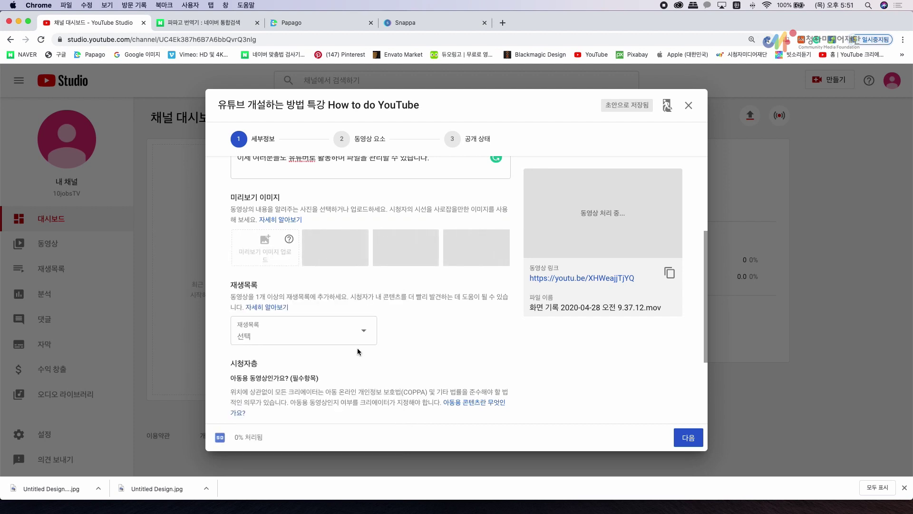
click(360, 329)
click(270, 437)
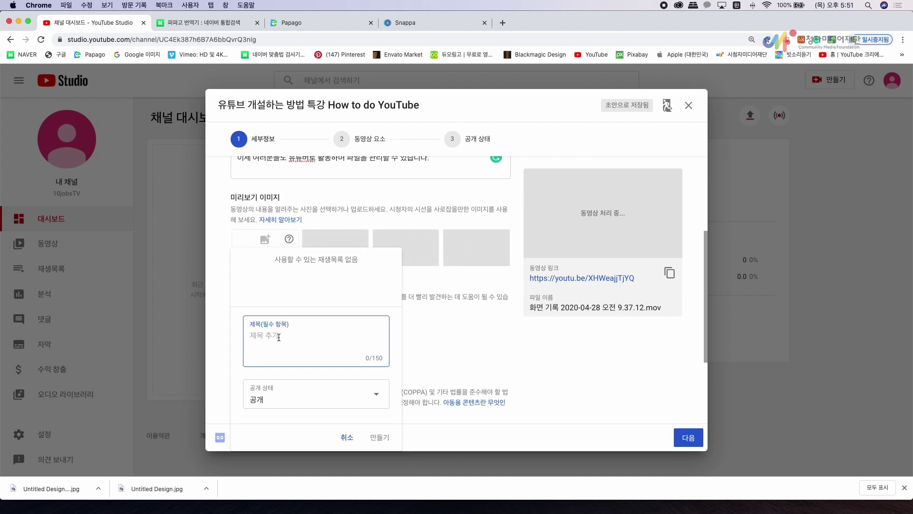
key(super+v)
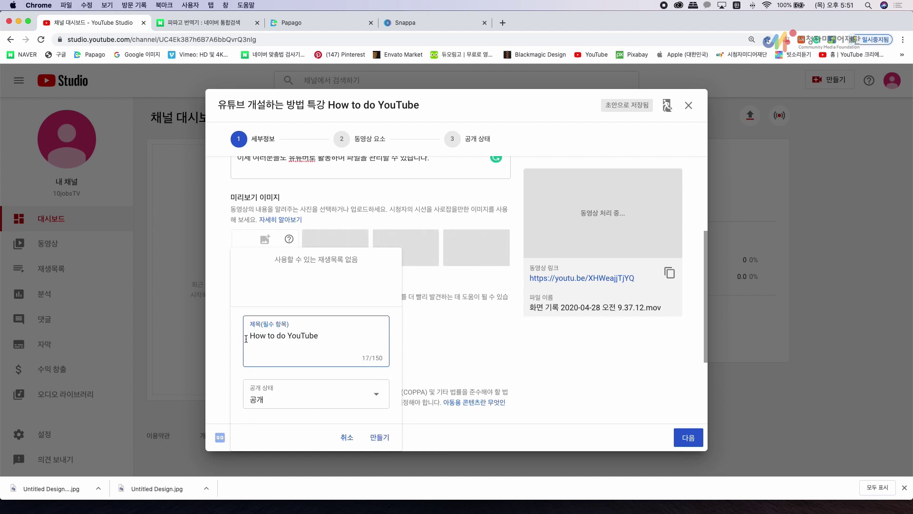
drag(247, 338, 356, 340)
key(super+c)
click(429, 356)
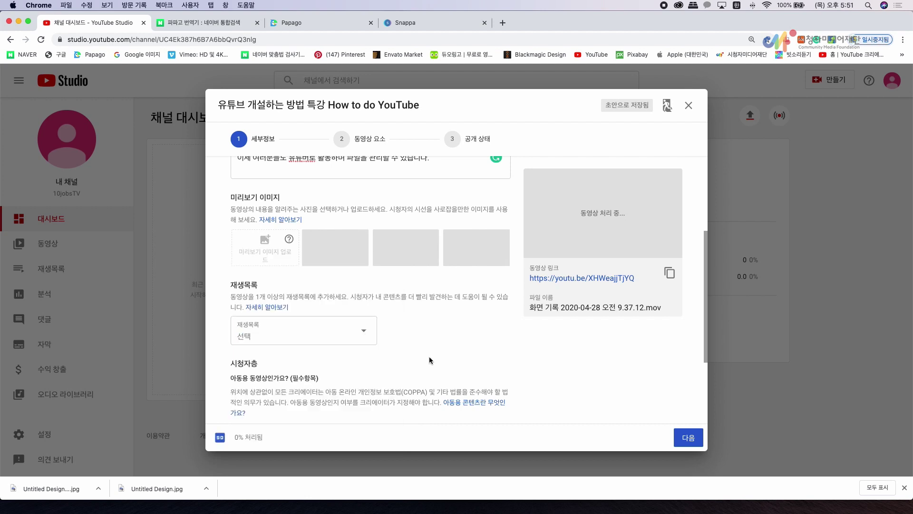
- Create a public playlist titled How to do YouTube and select it for the video
click(330, 338)
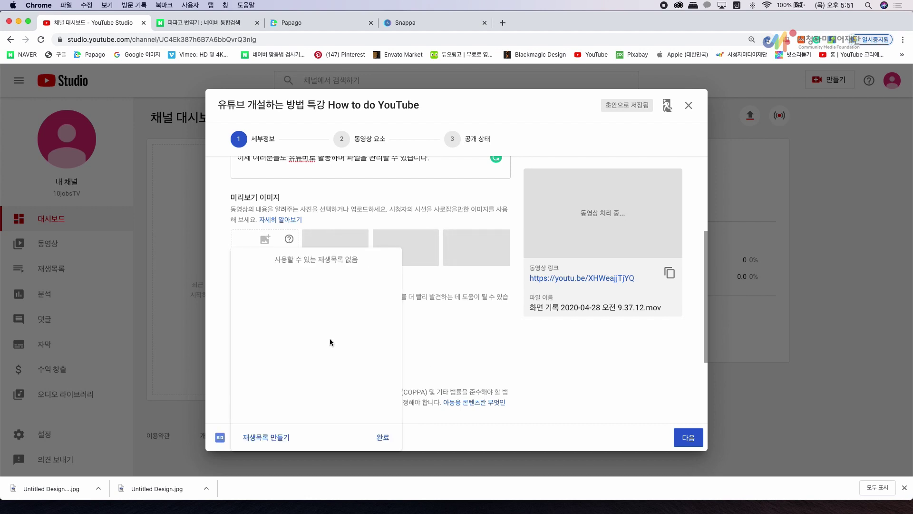
click(267, 436)
key(super+v)
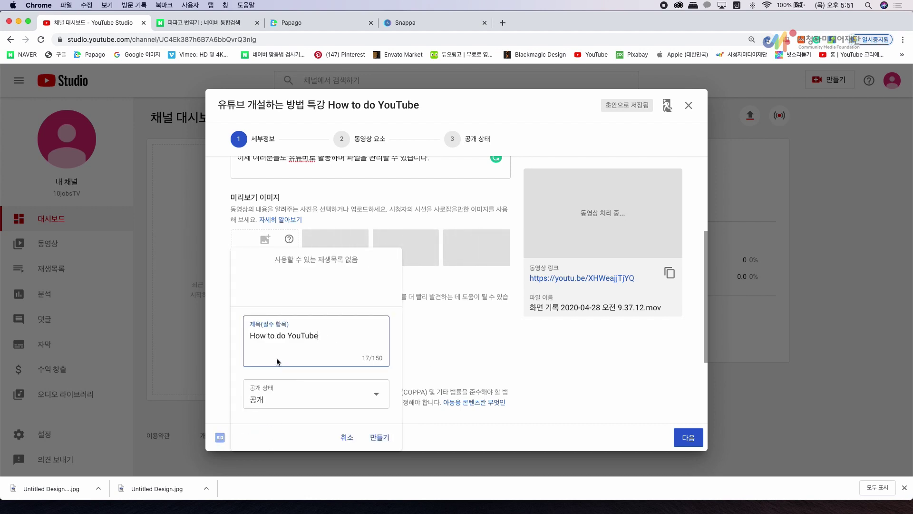
click(384, 442)
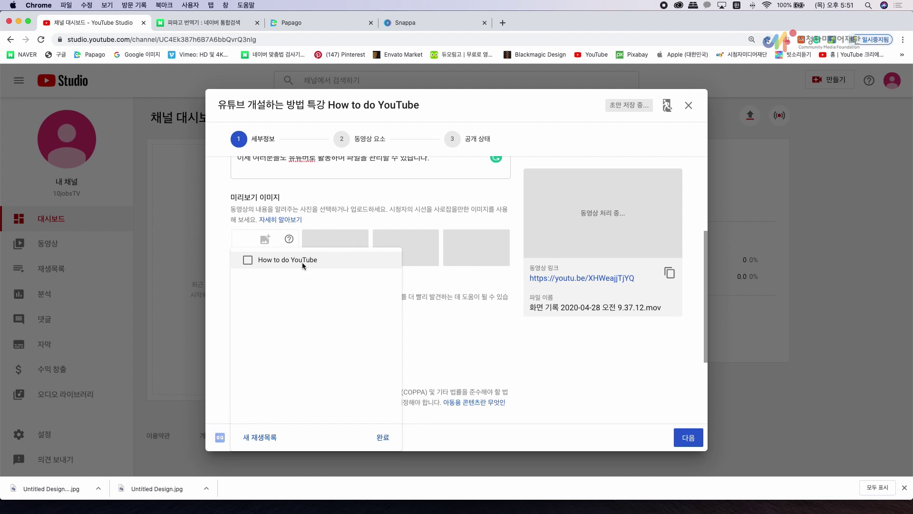
click(248, 261)
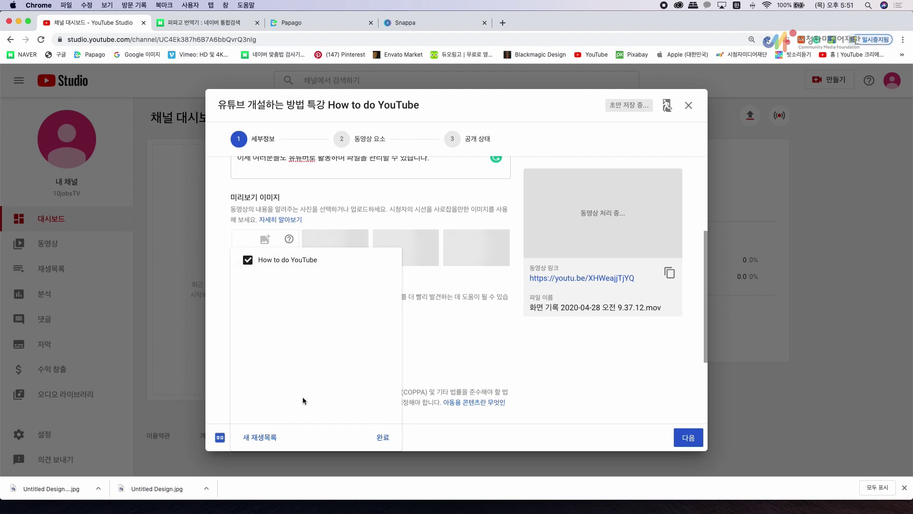
- Open the BumsPD channel on YouTube and examine how its home page groups videos into titled playlists
key(ctrl+Tab)
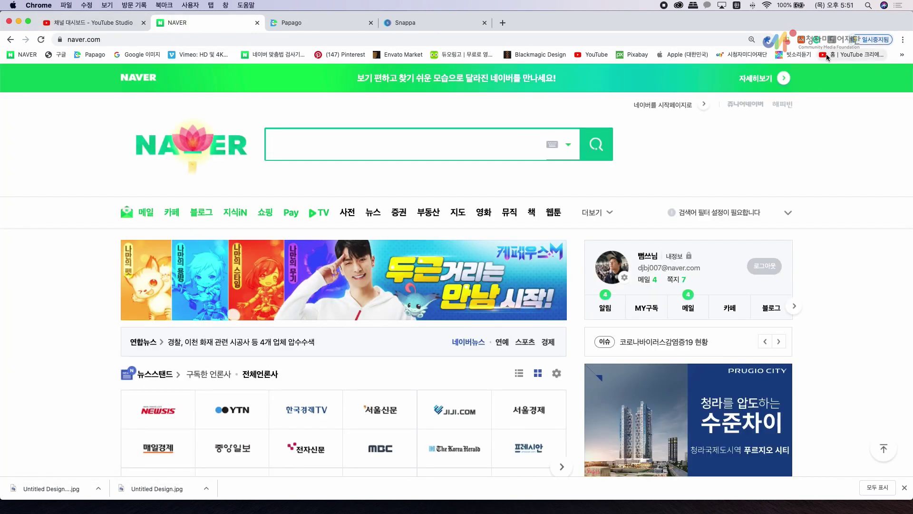
click(580, 55)
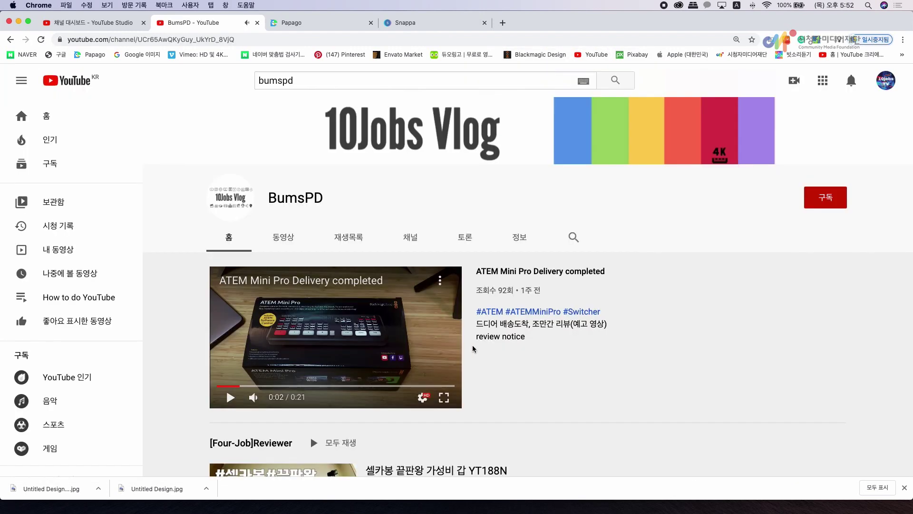
scroll(479, 349, down, 6)
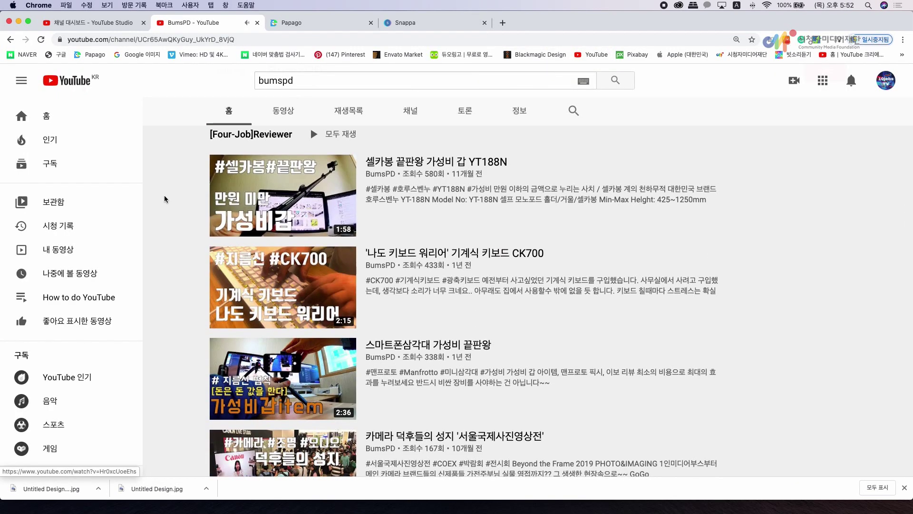
scroll(538, 369, down, 8)
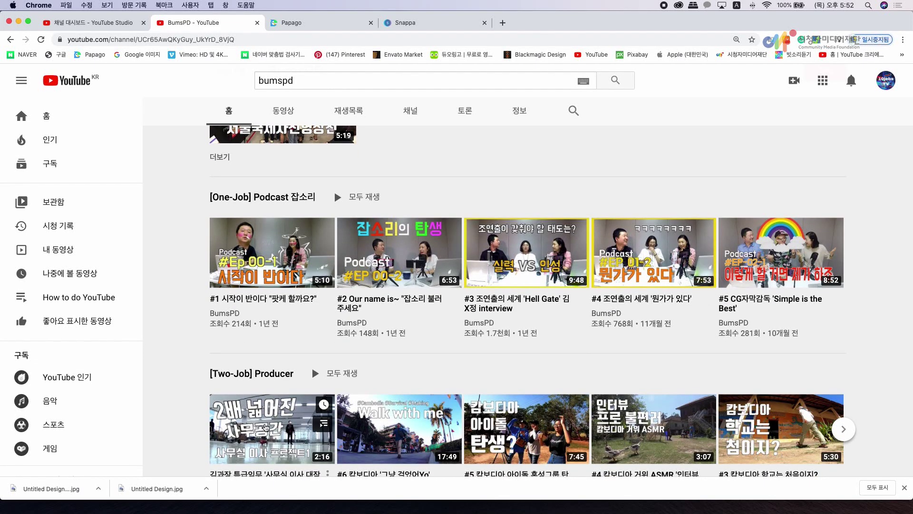
scroll(563, 415, down, 4)
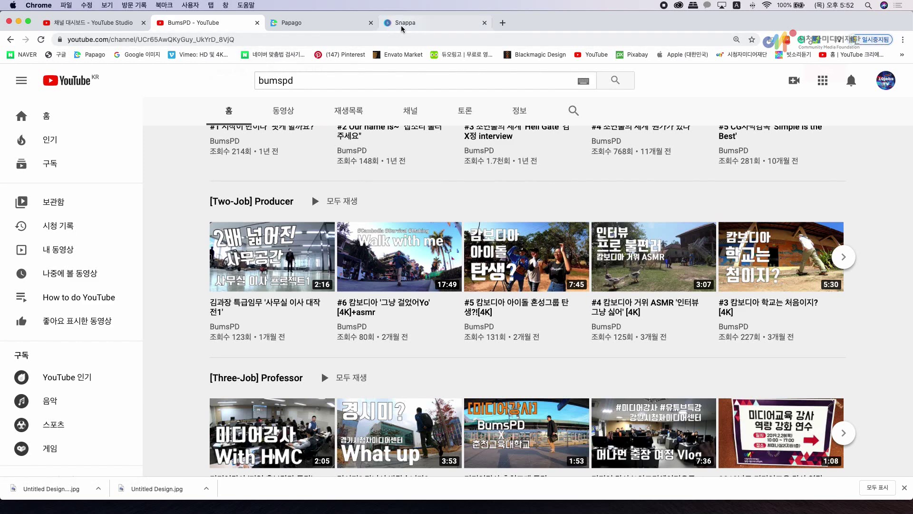
scroll(207, 151, up, 2)
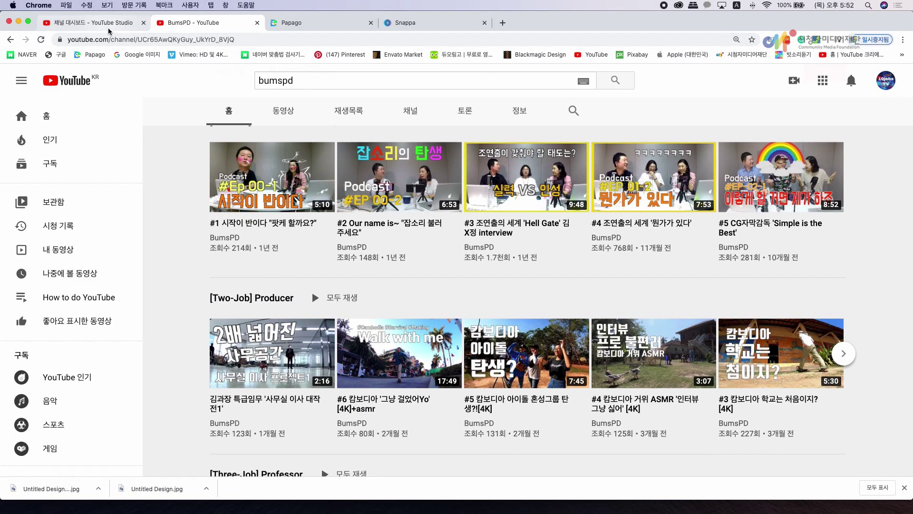
- Return to the upload details in YouTube Studio and confirm How to do YouTube as the video's playlist
click(126, 25)
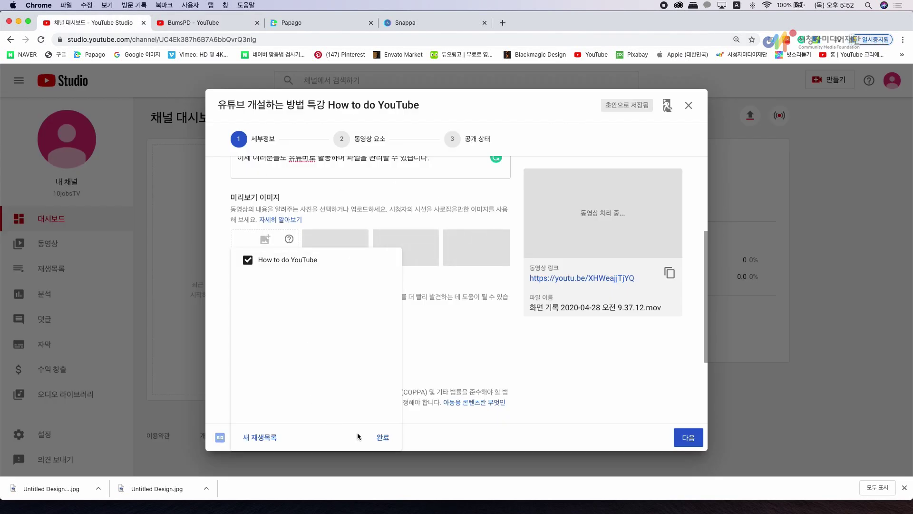
click(382, 437)
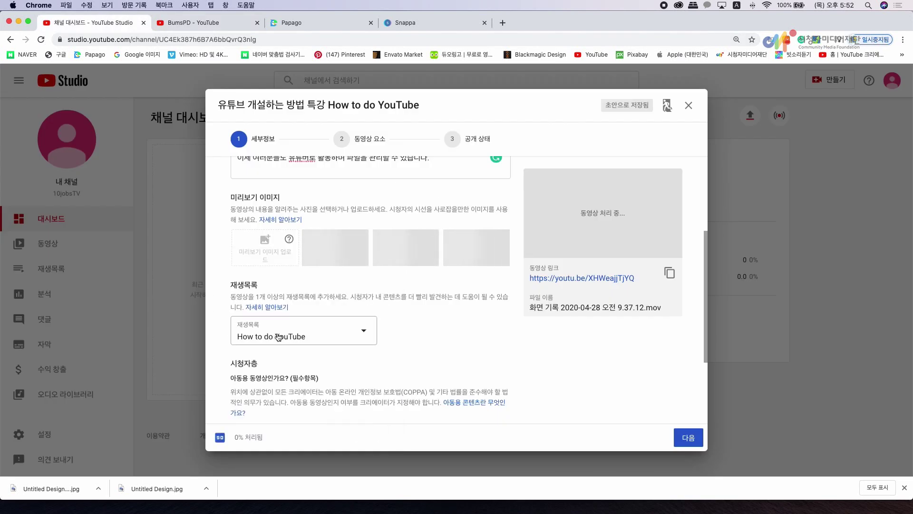
click(363, 334)
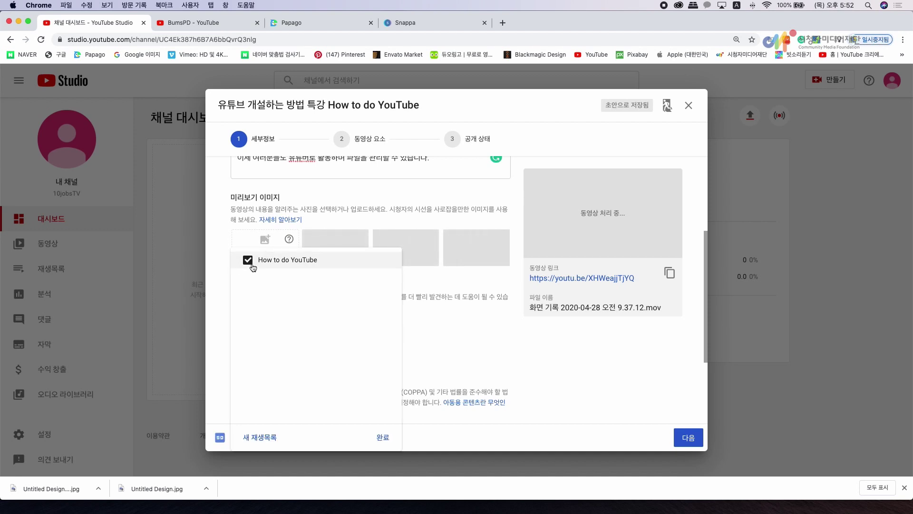
click(382, 437)
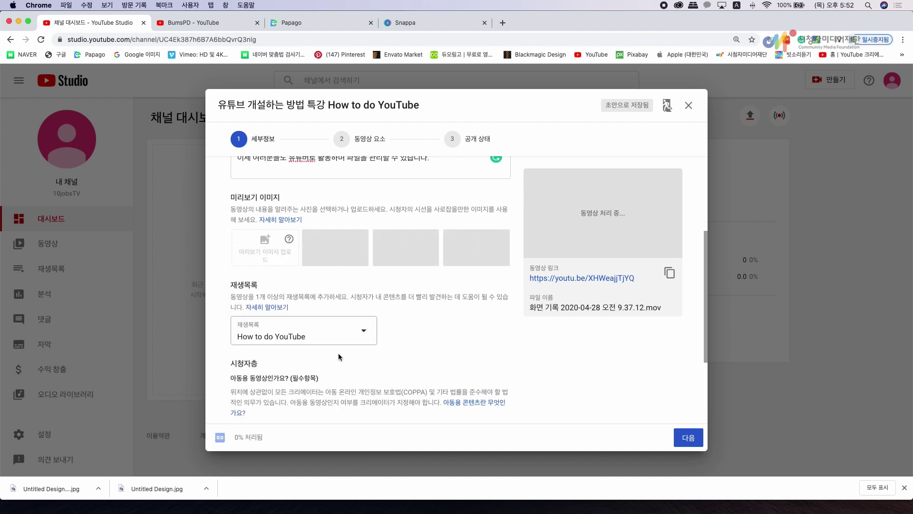
- Set the audience to 아니요, 아동용이 아닙니다 and reveal the additional video options
scroll(426, 338, down, 3)
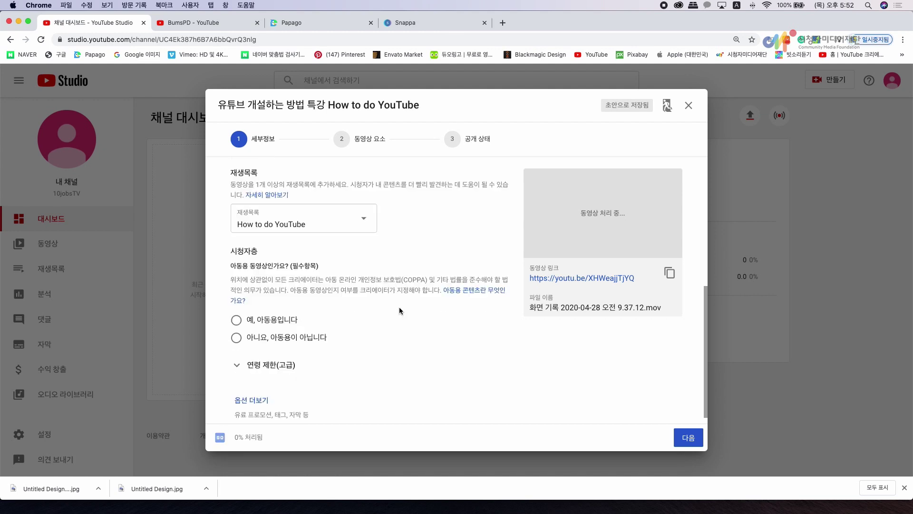
click(238, 325)
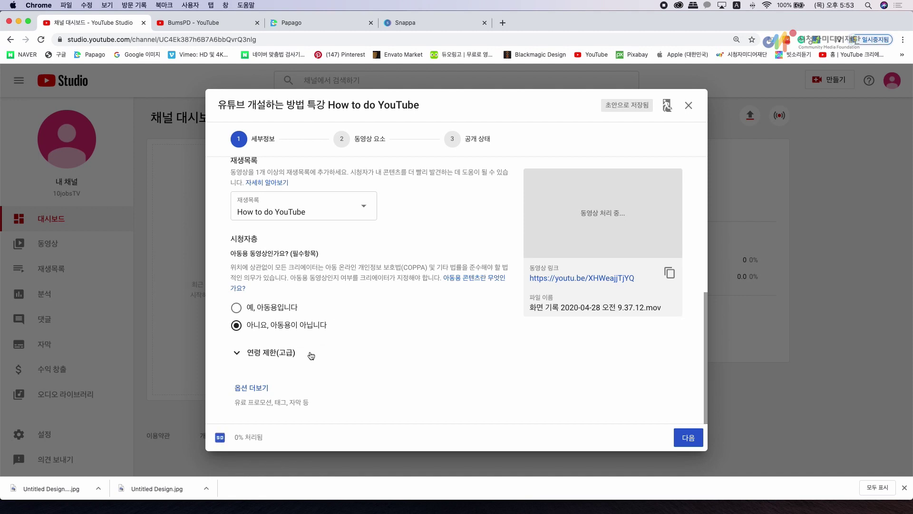
click(257, 390)
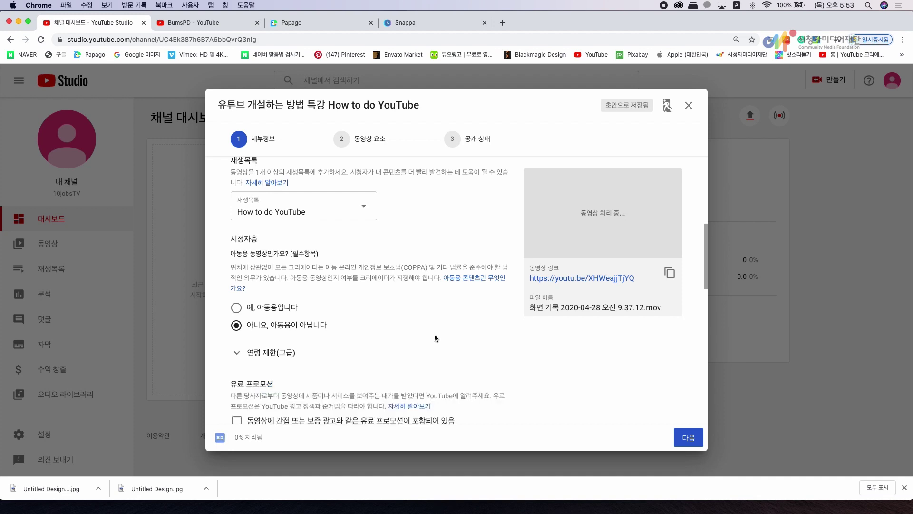
- Examine the tags section and compare it with the hashtags in the description, then look over the language, recording date and license options
scroll(435, 338, down, 4)
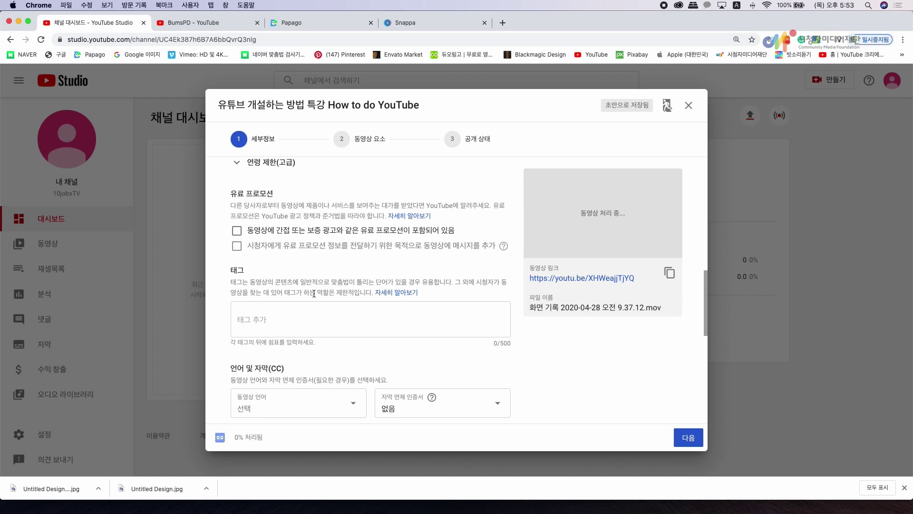
scroll(377, 297, down, 2)
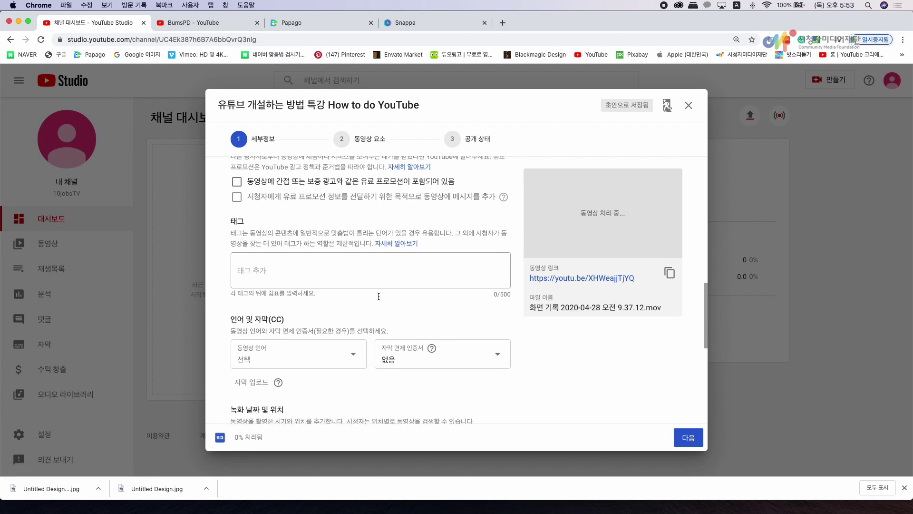
click(257, 268)
drag(232, 221, 250, 222)
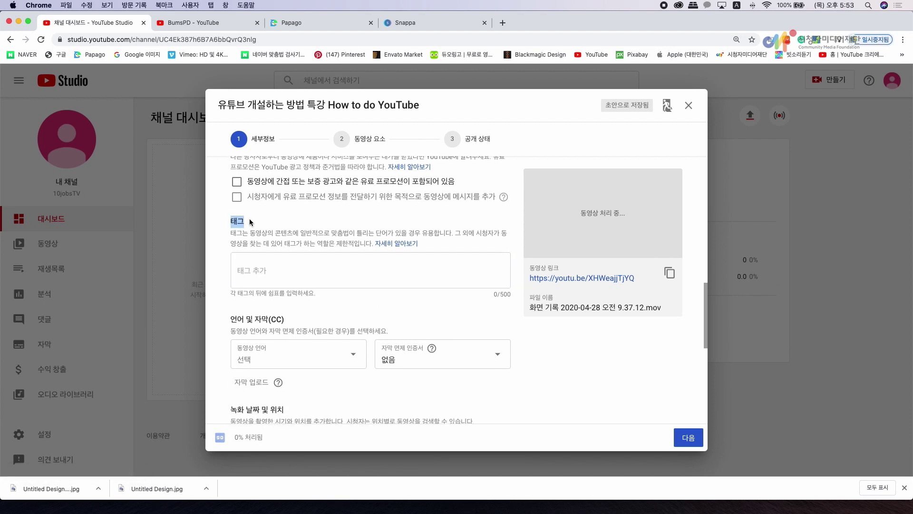
click(255, 269)
scroll(325, 281, up, 10)
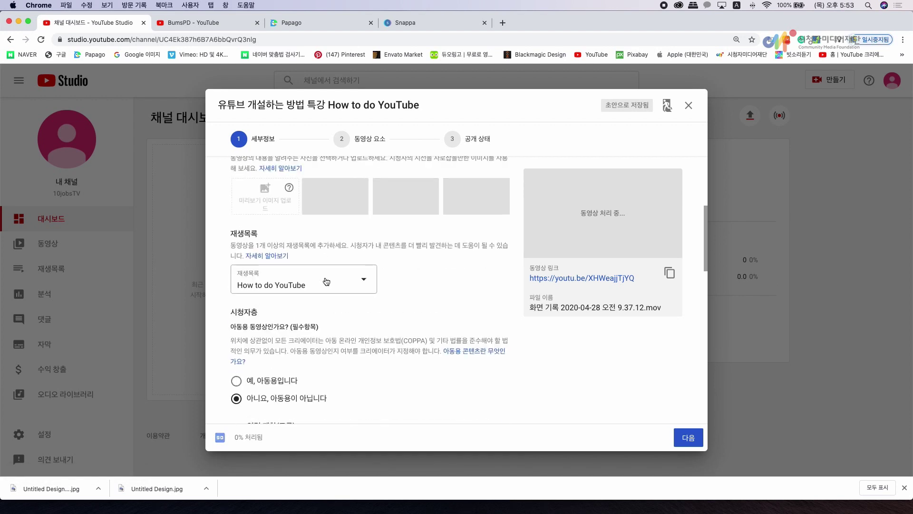
scroll(325, 281, up, 3)
drag(237, 261, 325, 261)
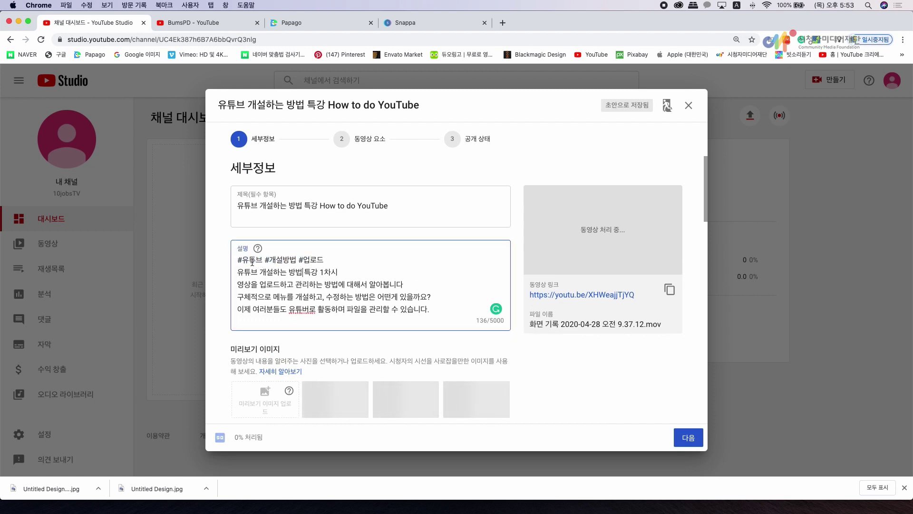
scroll(328, 287, down, 15)
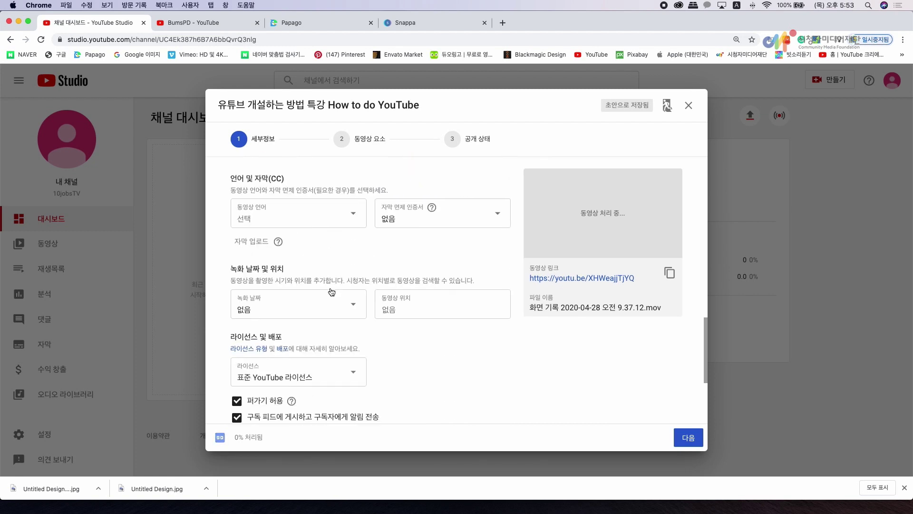
- Add the tags 유튜브, 강의 and 특강 to the video
scroll(330, 289, up, 10)
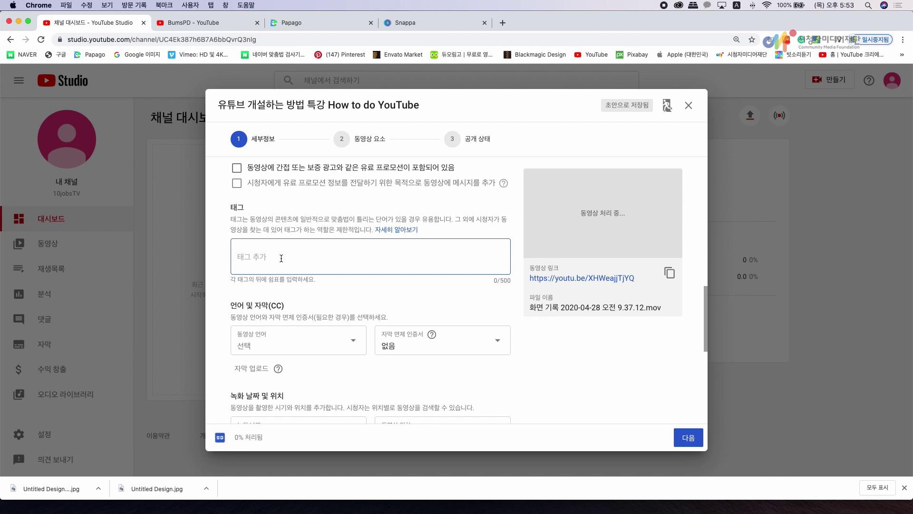
text(유튜브,ㄱ)
text(의,특강)
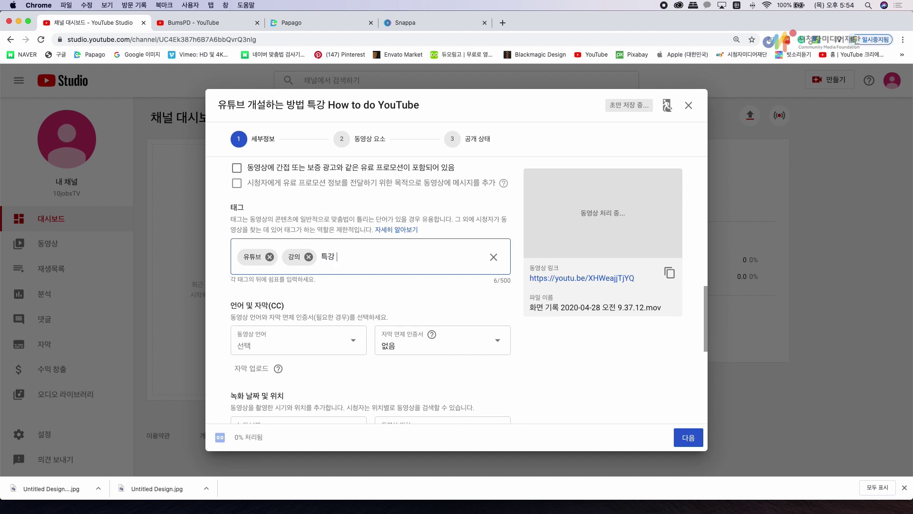
text(,)
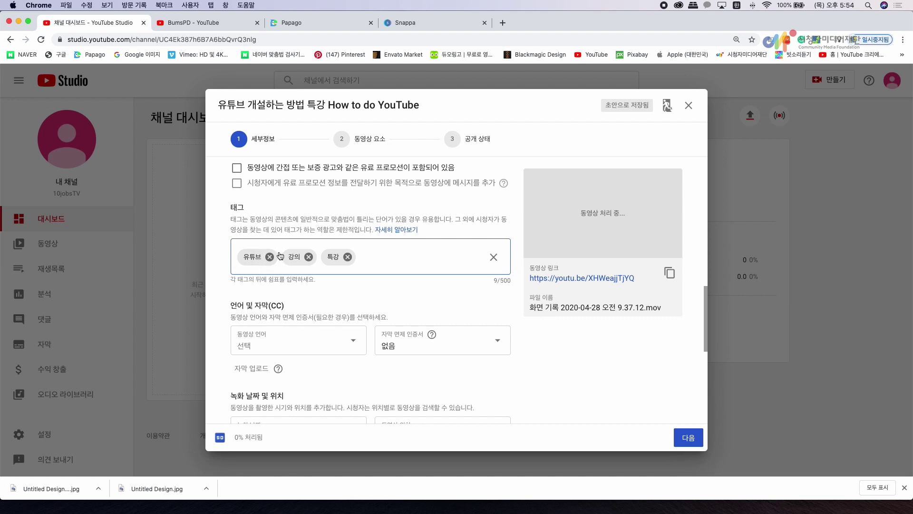
- Set the video language to 한국어 and the caption exemption certificate to 이 콘텐츠는 미국 내 TV에서 방송된 적이 없습니다
scroll(335, 321, down, 2)
click(340, 302)
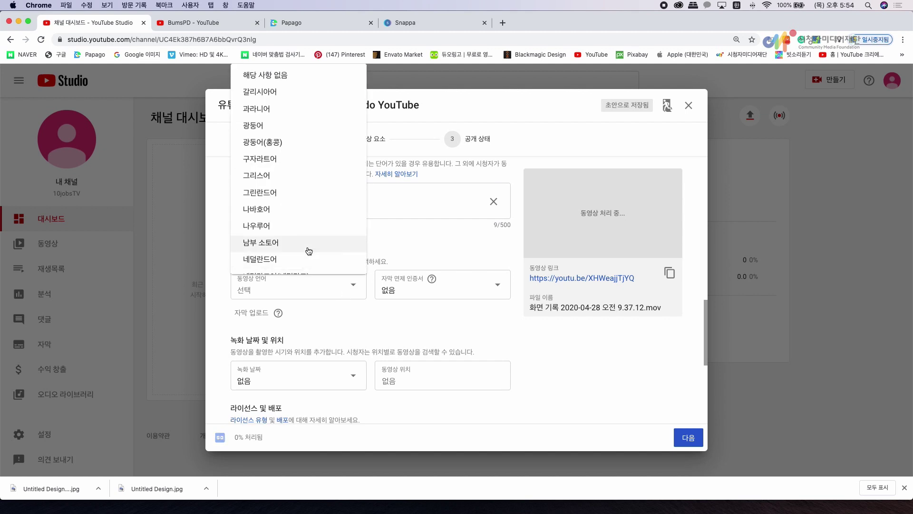
scroll(309, 251, down, 5)
scroll(308, 251, down, 10)
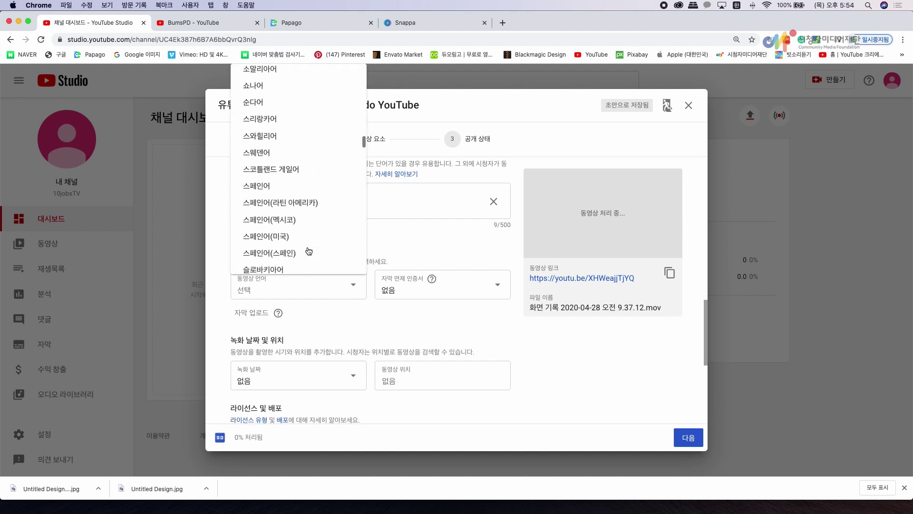
scroll(309, 251, down, 10)
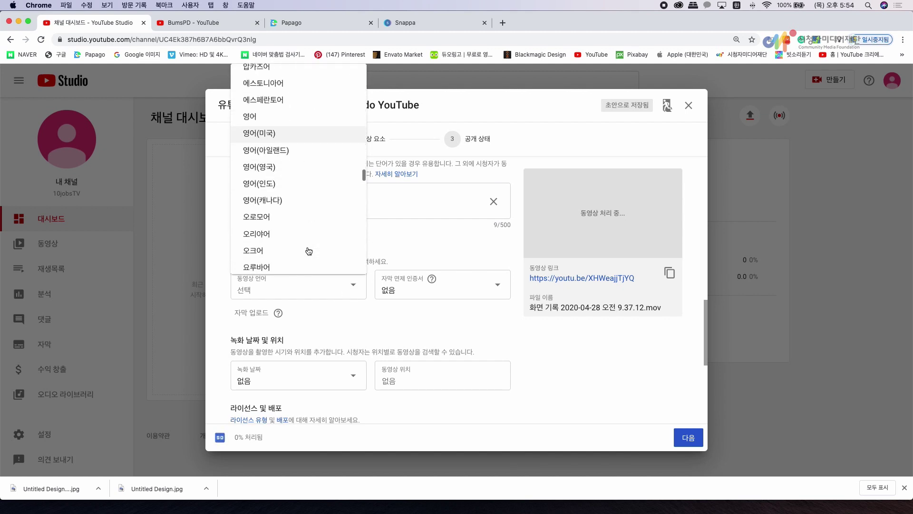
scroll(309, 251, down, 10)
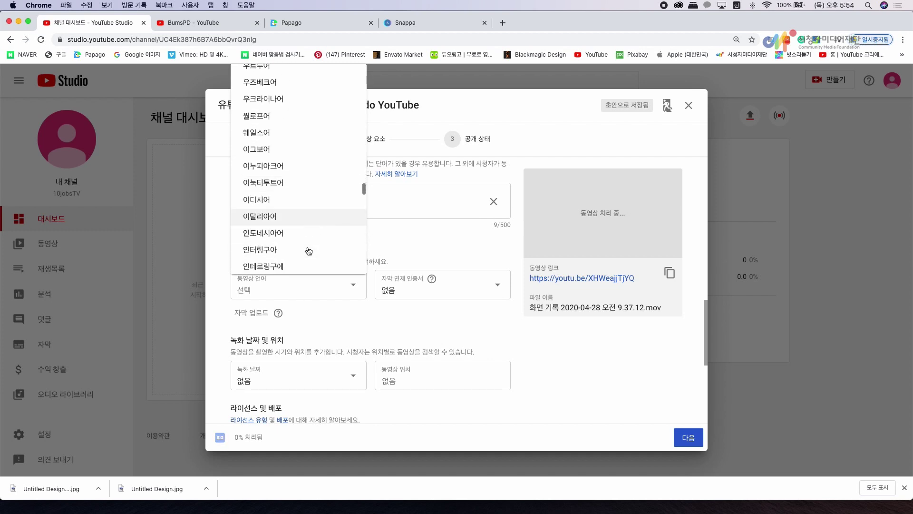
scroll(309, 251, down, 10)
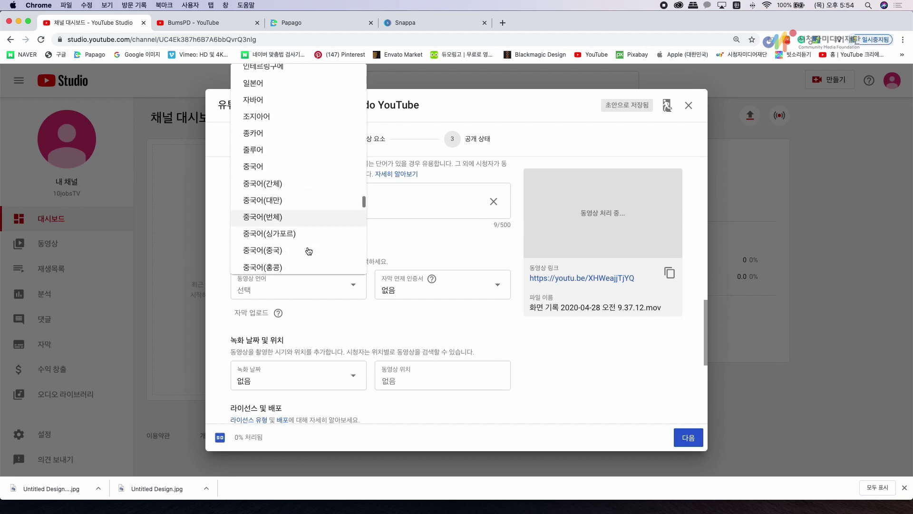
scroll(309, 251, down, 3)
scroll(309, 251, down, 5)
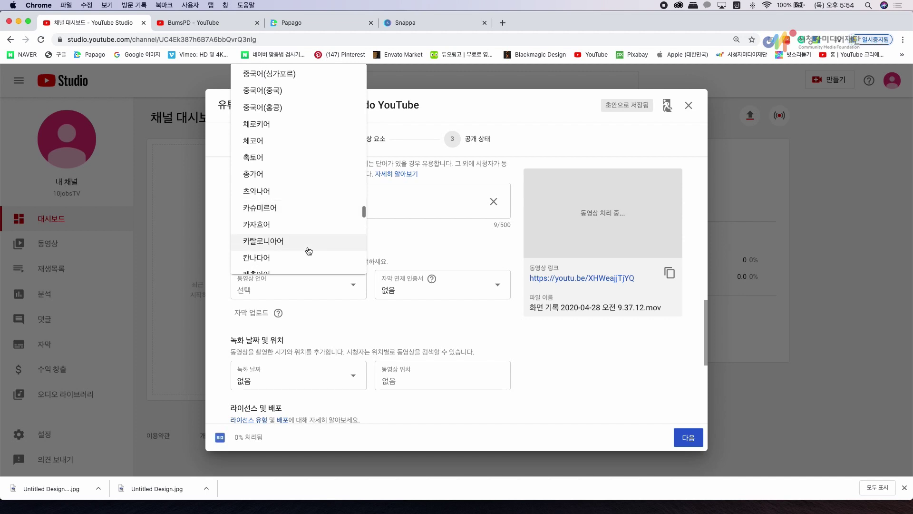
scroll(309, 245, down, 8)
scroll(310, 245, down, 6)
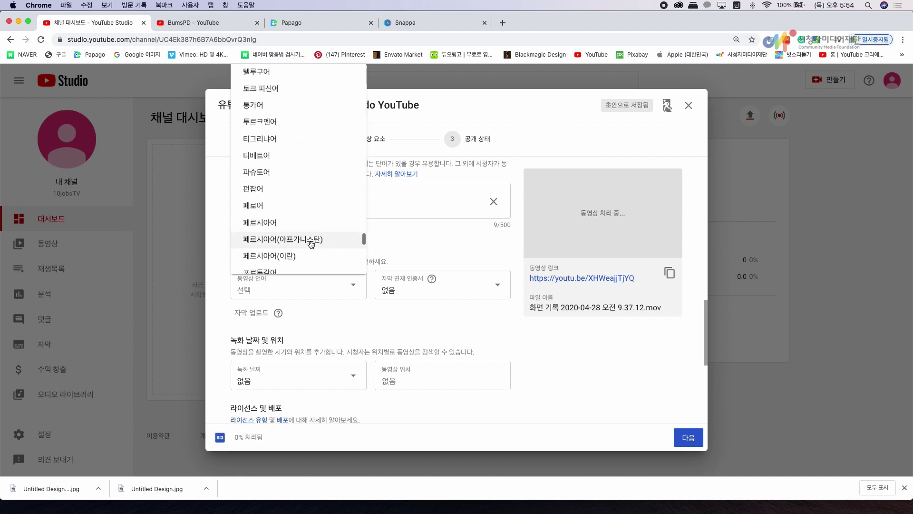
scroll(311, 244, down, 10)
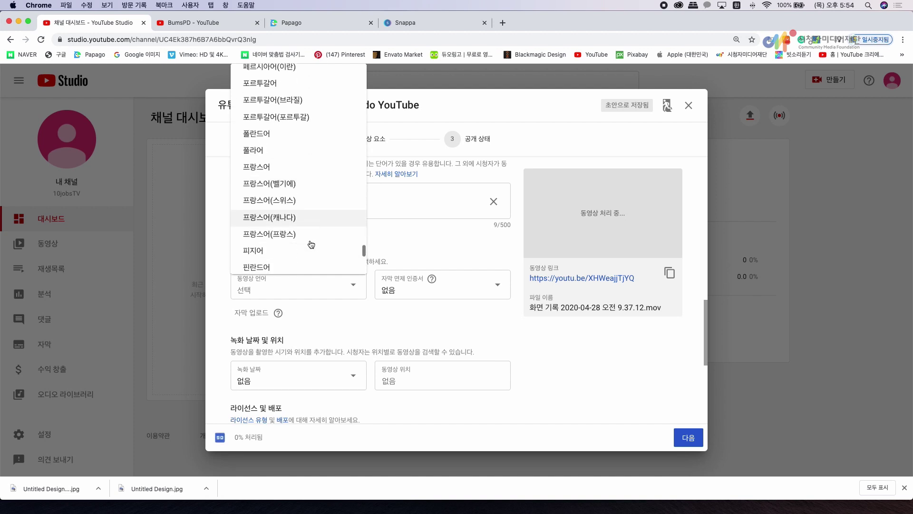
scroll(311, 245, down, 4)
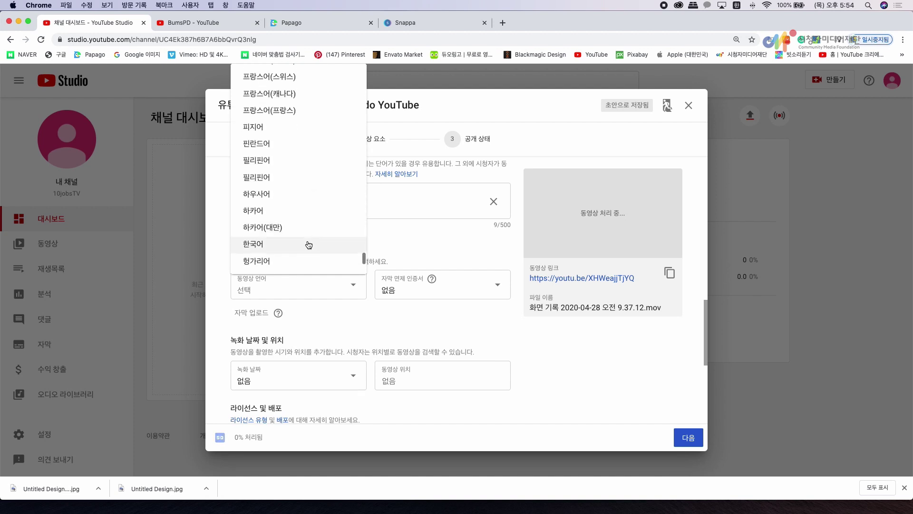
click(308, 244)
click(419, 291)
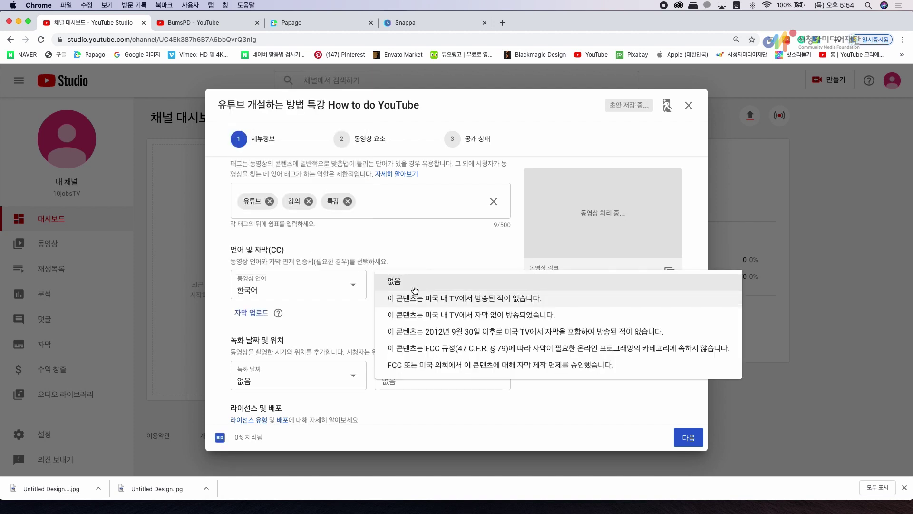
click(475, 300)
- Set the video's recording date to 2020. 4. 30. and its location to 춘천시 in 강원도
scroll(481, 310, down, 2)
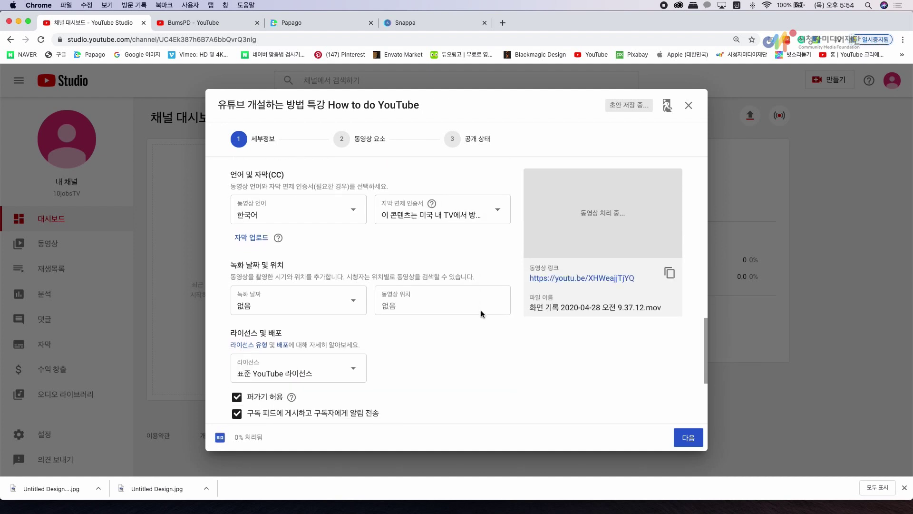
click(301, 302)
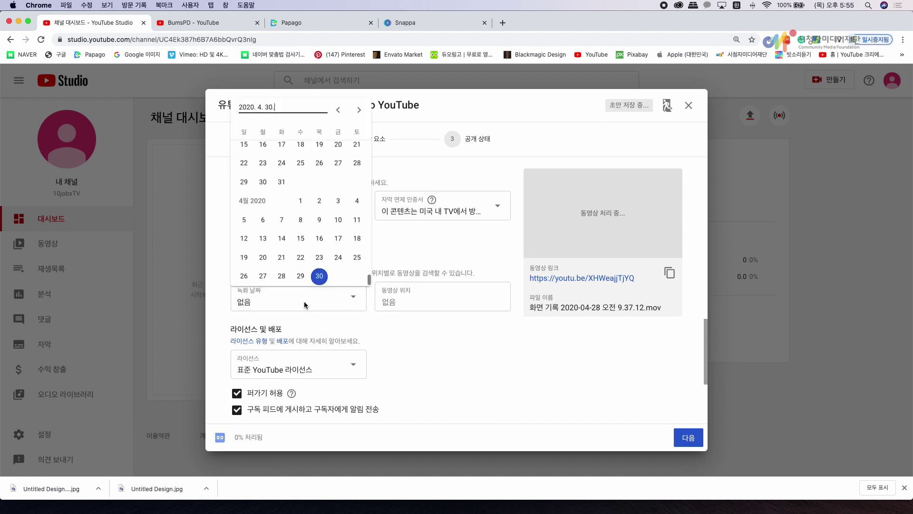
click(320, 276)
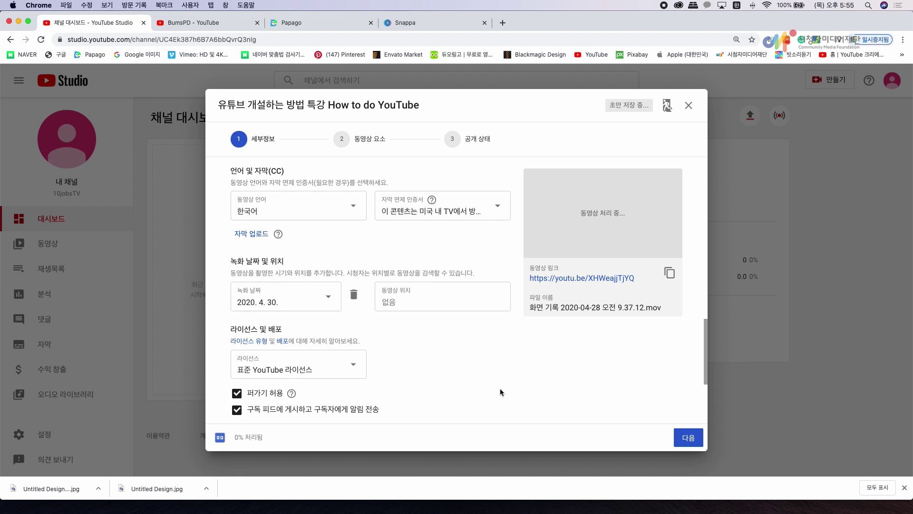
click(408, 300)
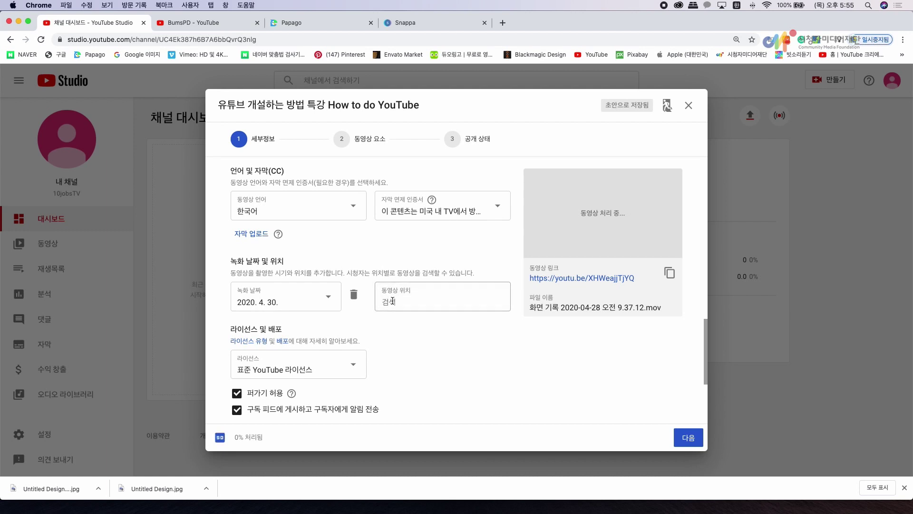
text(춘천)
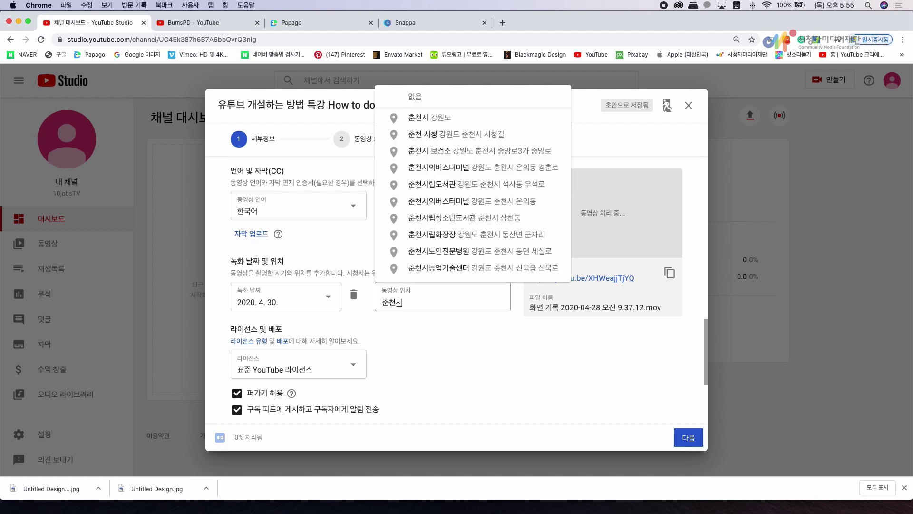
text(시)
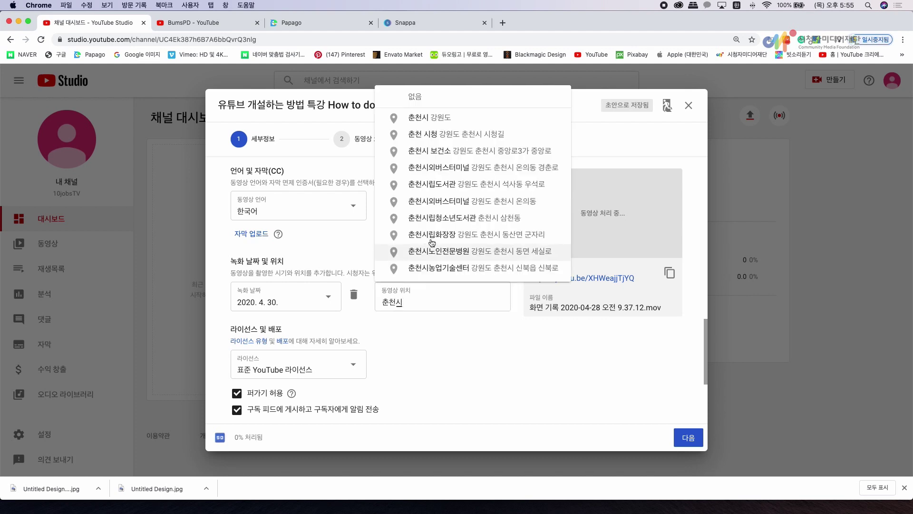
click(444, 117)
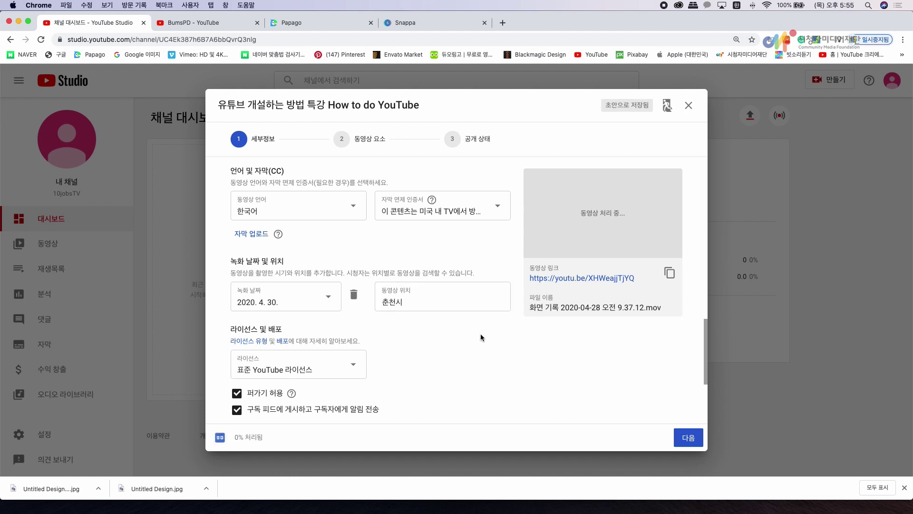
- Set the video's category to 교육
scroll(435, 373, down, 5)
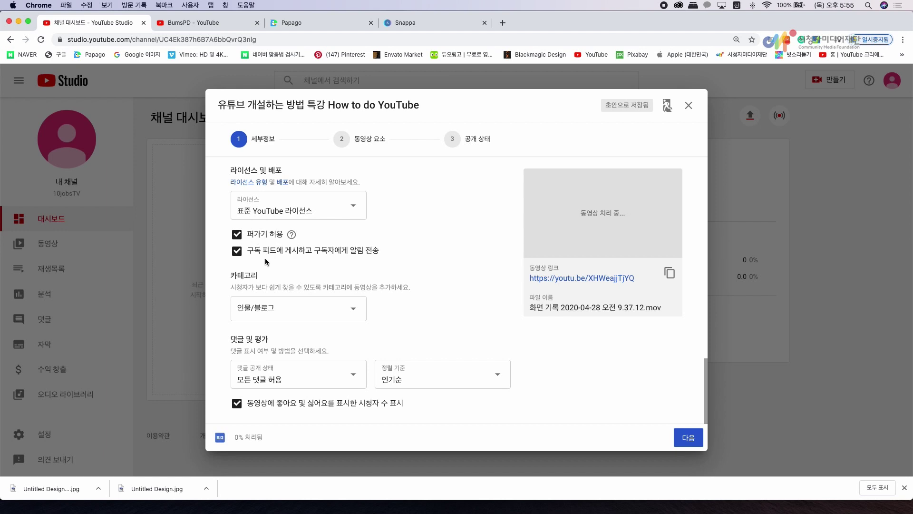
click(334, 308)
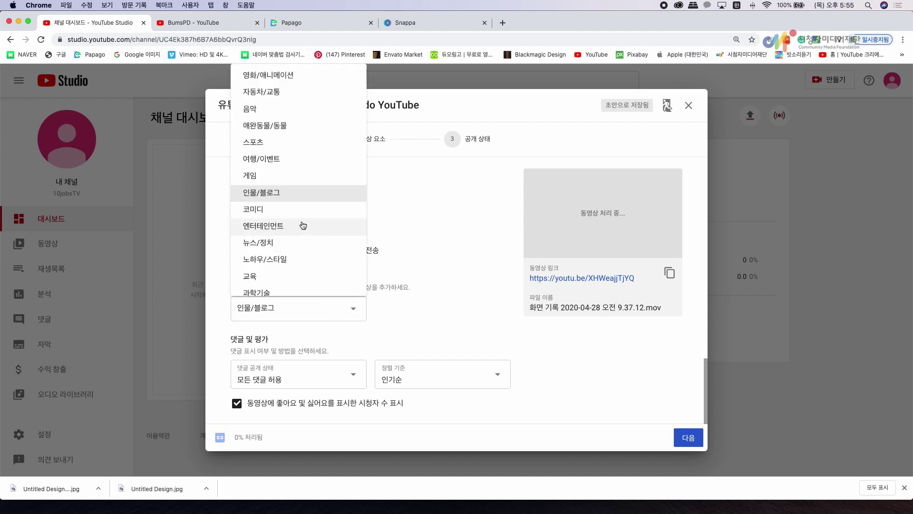
scroll(302, 226, down, 1)
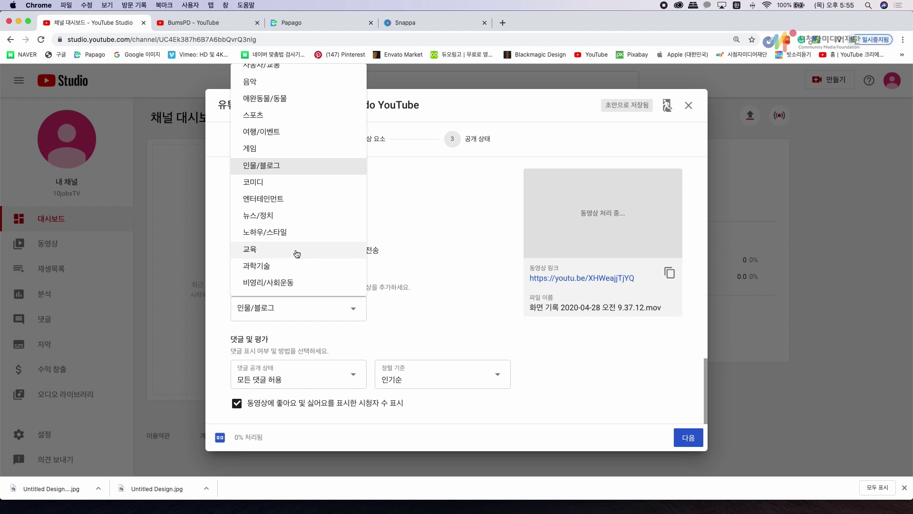
scroll(298, 252, up, 1)
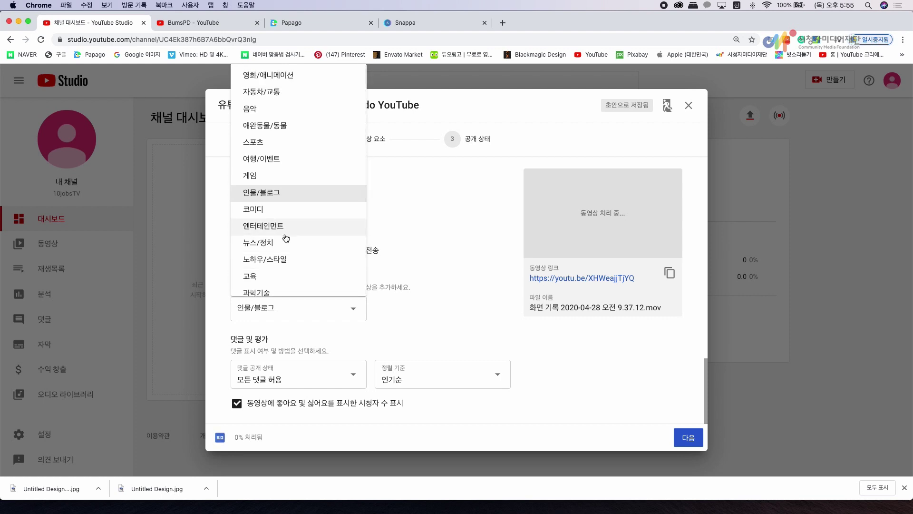
scroll(266, 240, down, 1)
click(260, 247)
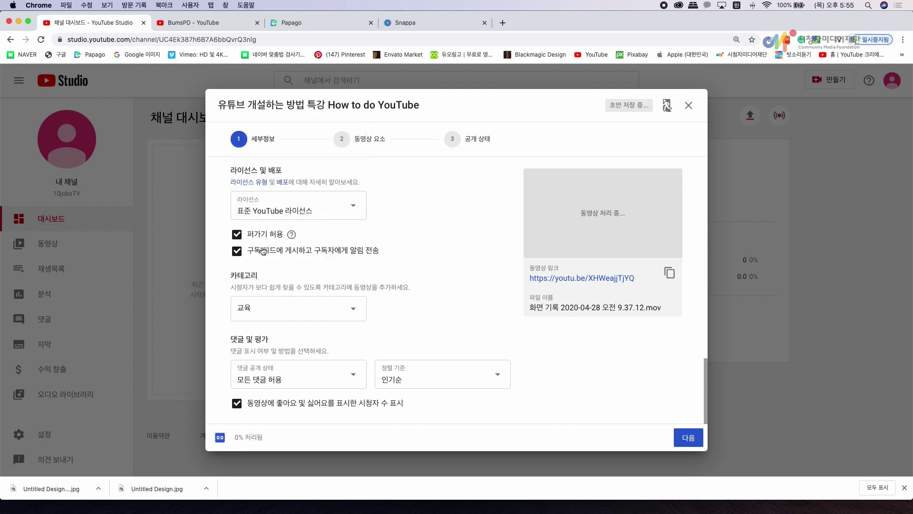
- Review the available category choices, keeping 교육, and look over the comment visibility options without changing them
click(328, 308)
scroll(302, 250, down, 1)
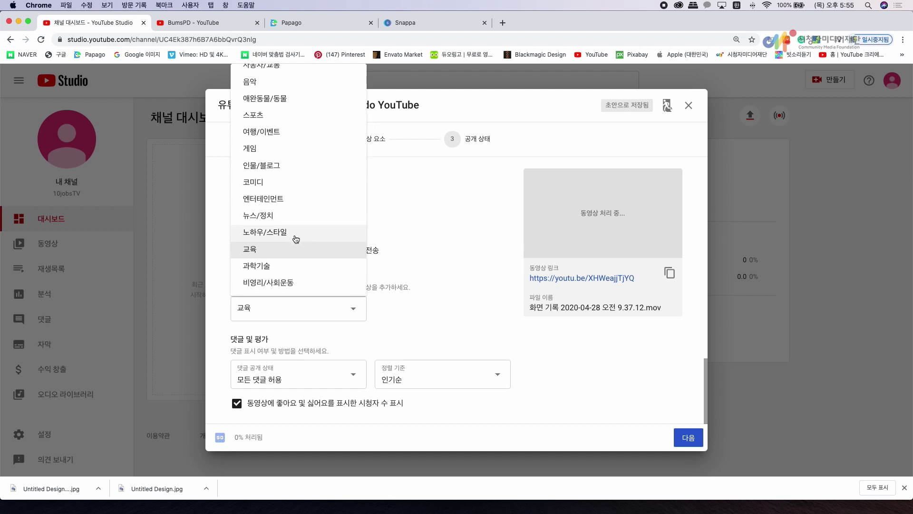
scroll(296, 239, up, 1)
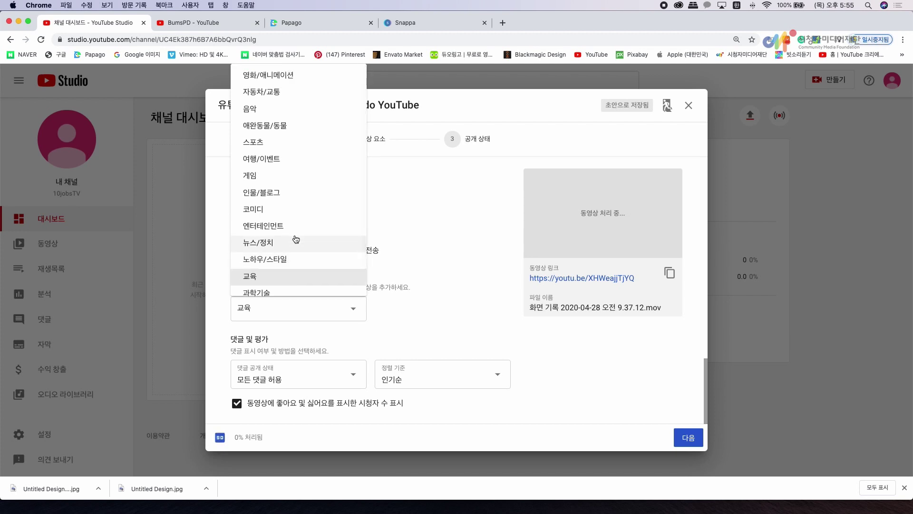
scroll(269, 255, down, 1)
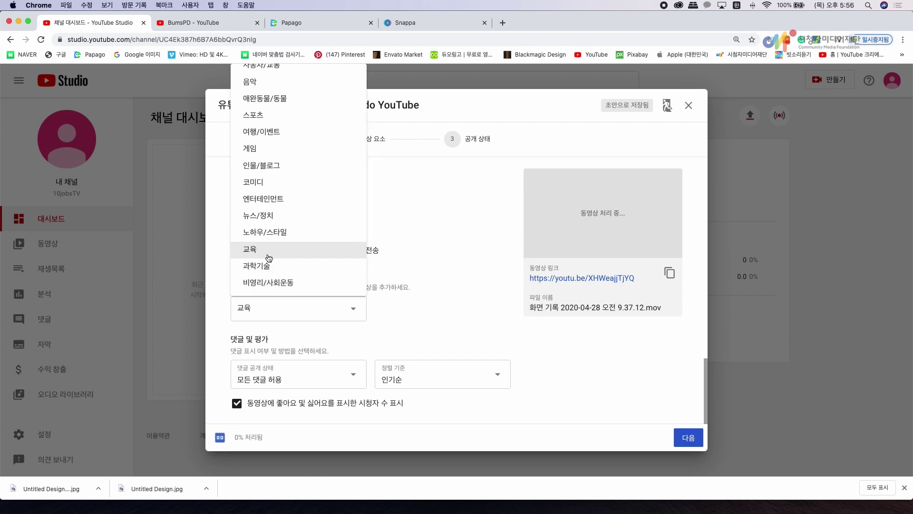
click(275, 255)
click(353, 378)
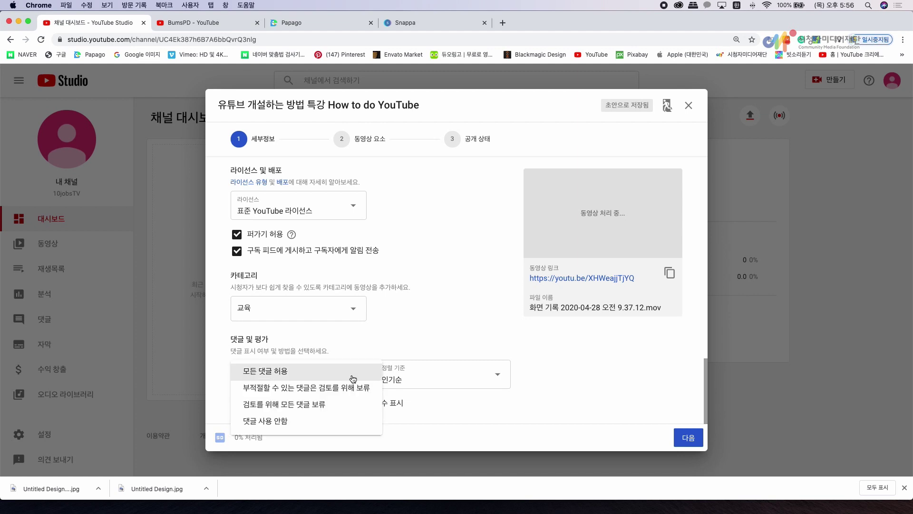
click(379, 328)
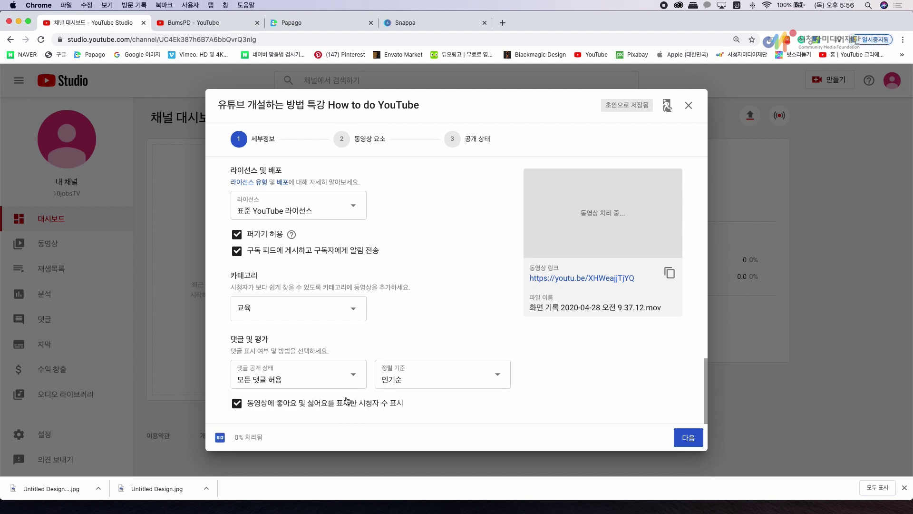
- Advance the upload past the details and video elements stages to the visibility settings
click(688, 437)
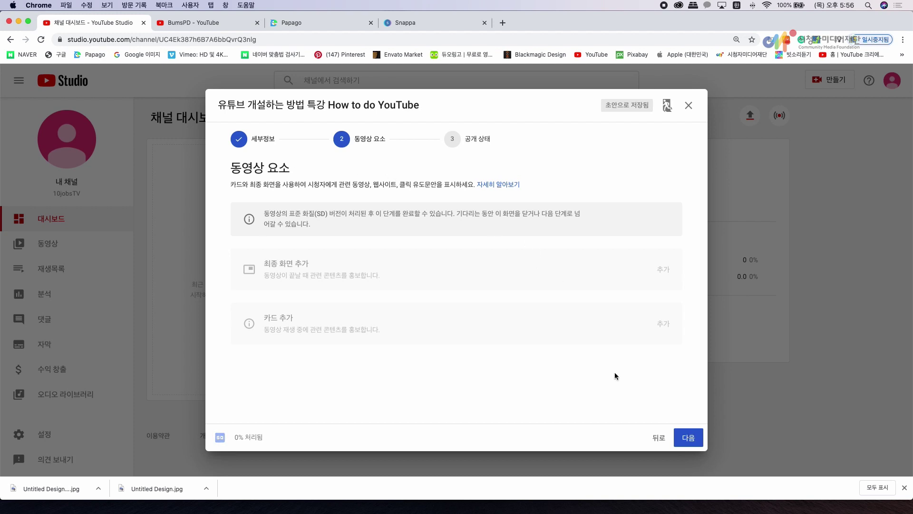
click(689, 436)
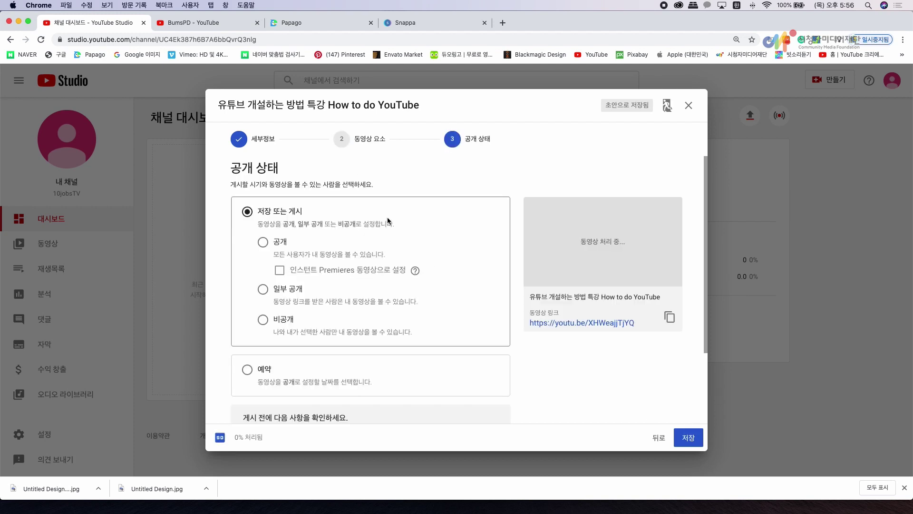
- Try the 공개, 일부 공개 and 비공개 visibility options in turn and highlight the video's share link
click(264, 246)
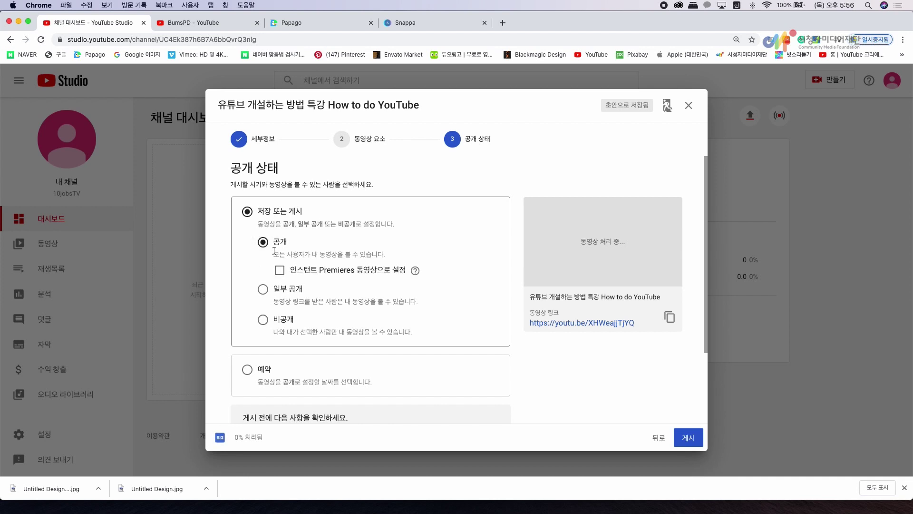
click(263, 289)
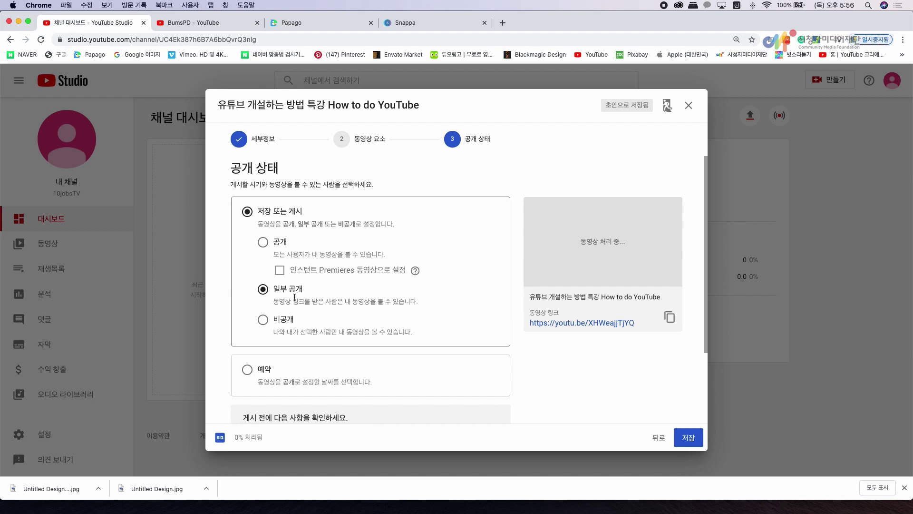
click(264, 320)
drag(642, 323, 526, 320)
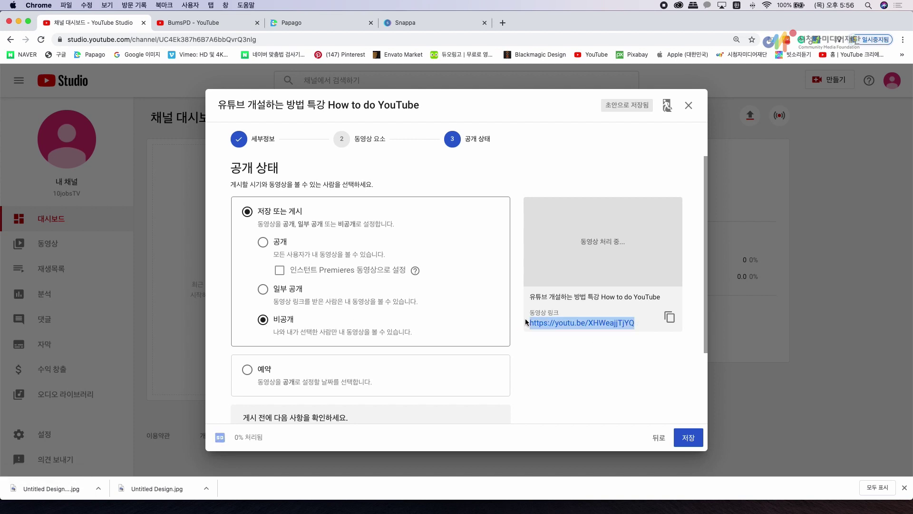
click(263, 292)
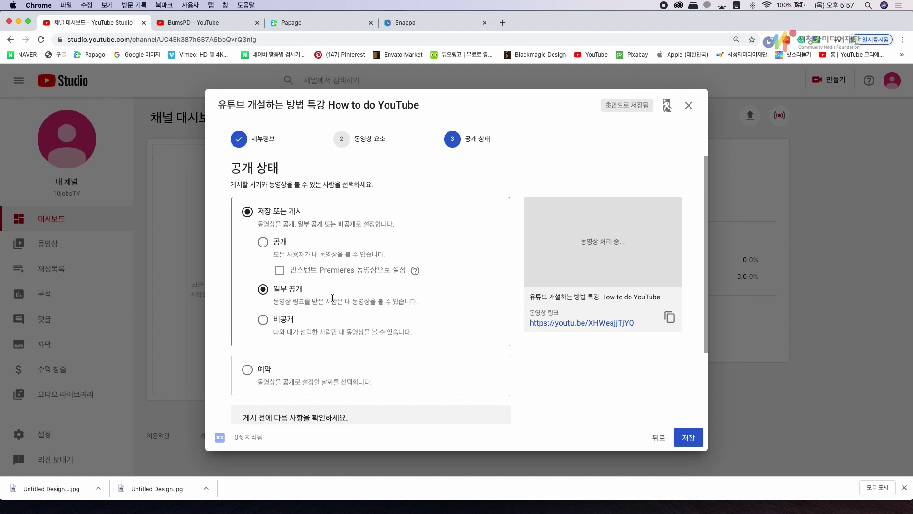
click(262, 242)
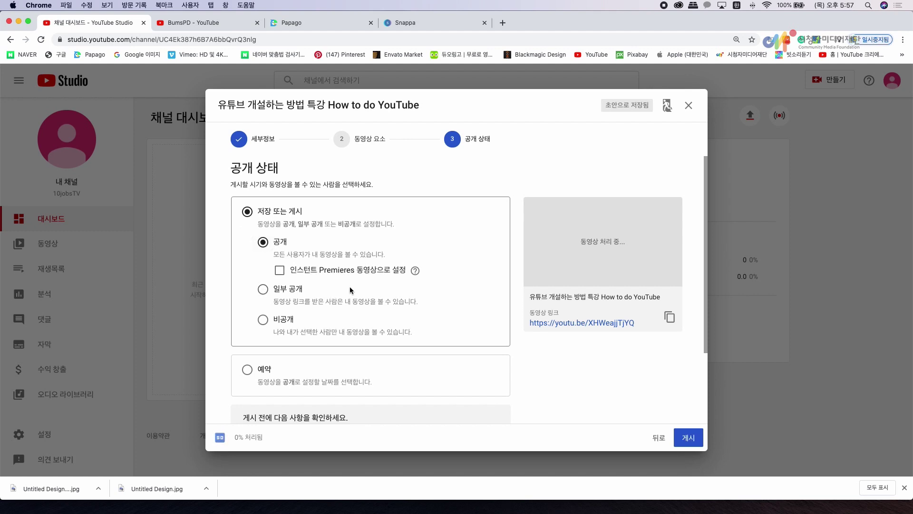
- Set the video's visibility to 비공개 and look over the scheduling option and pre-publication checks
click(263, 320)
scroll(384, 328, down, 3)
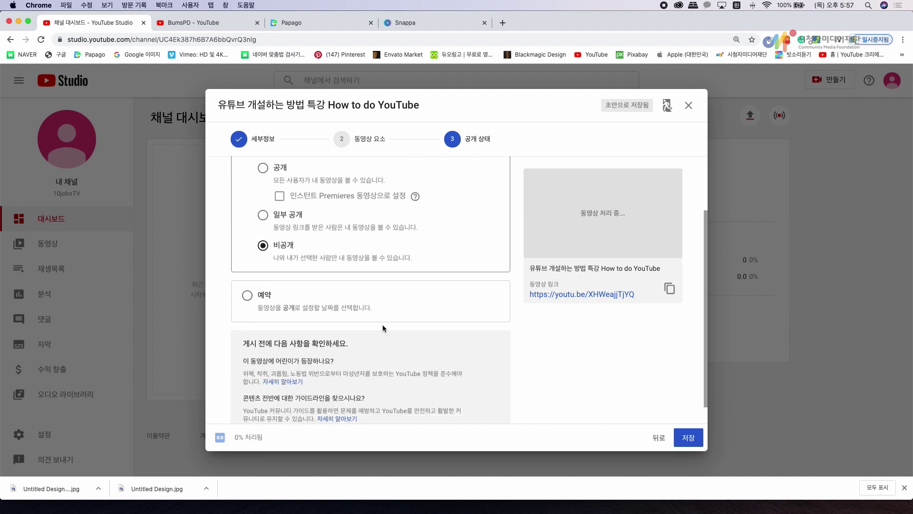
- Save the upload with 비공개 visibility and close the video processing notice
scroll(388, 332, up, 3)
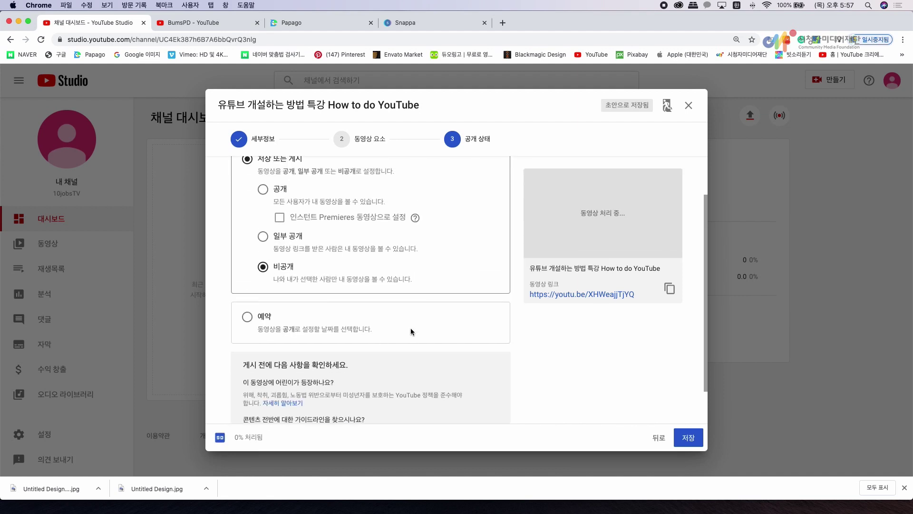
click(695, 437)
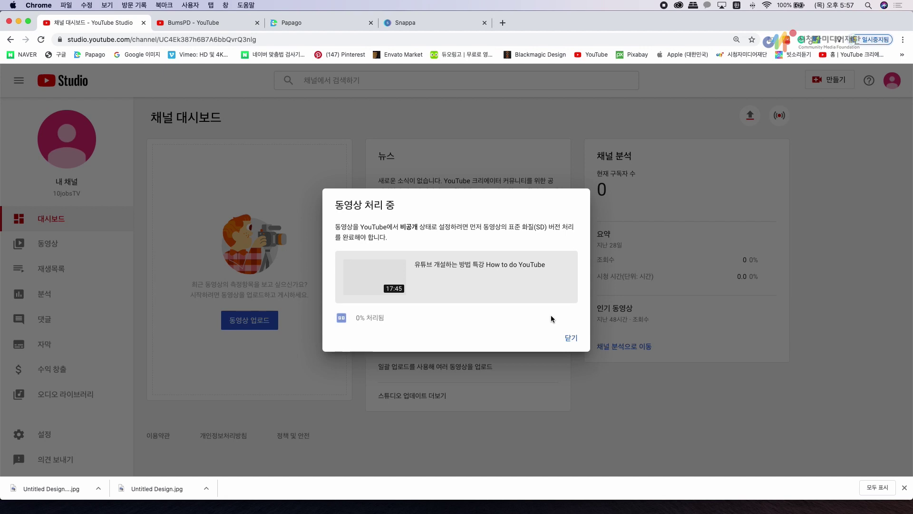
click(571, 337)
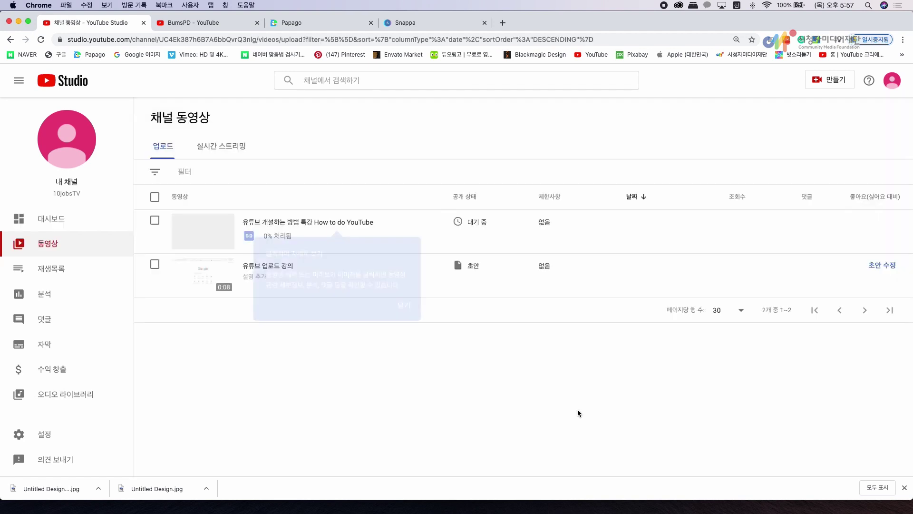
- Open the channel's video list, copy the share link of the 유튜브 업로드 강의 video, and look over its download and deletion options
click(61, 222)
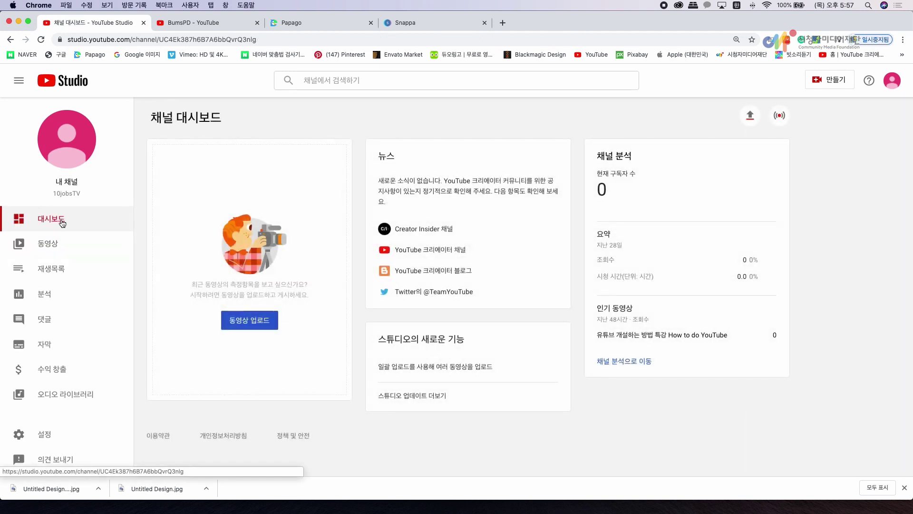
click(56, 250)
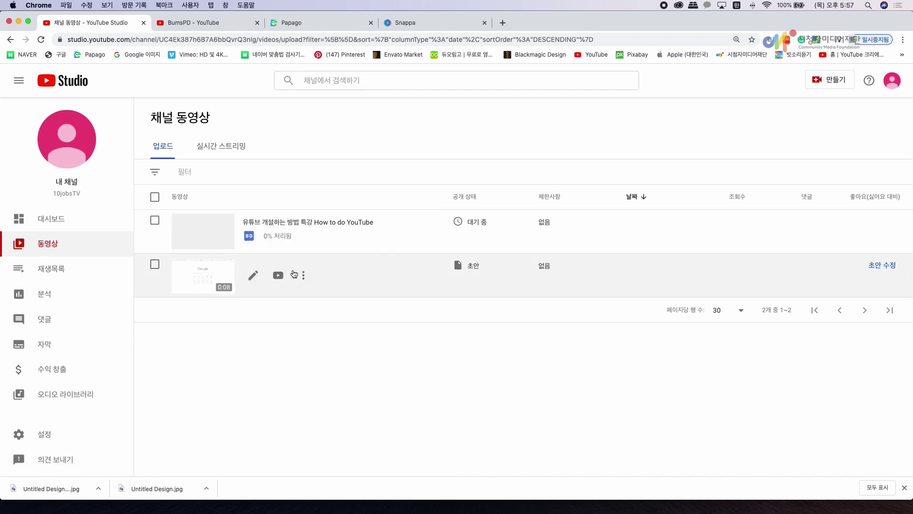
click(303, 275)
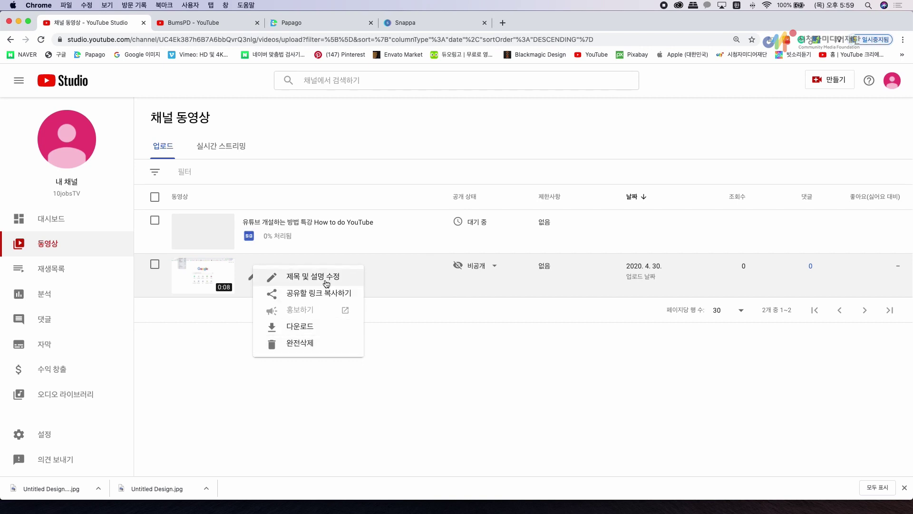
click(331, 294)
mouse_move(328, 286)
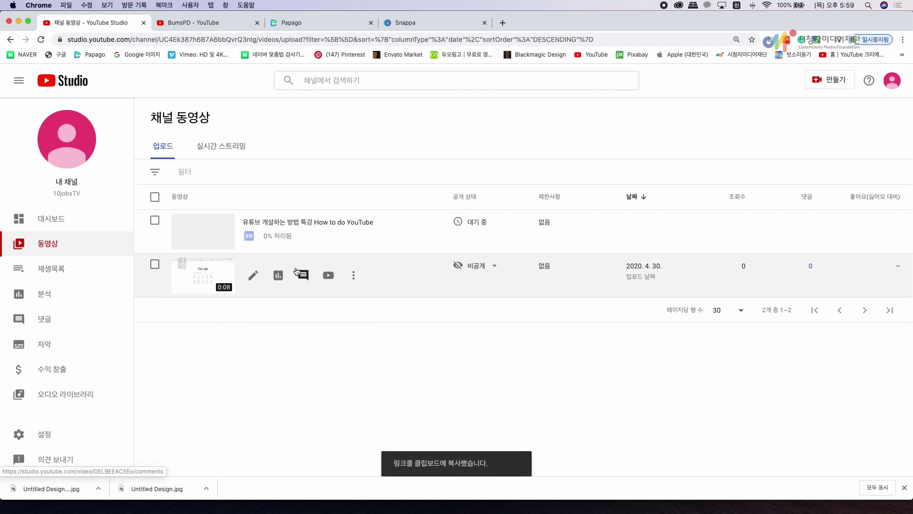
click(353, 276)
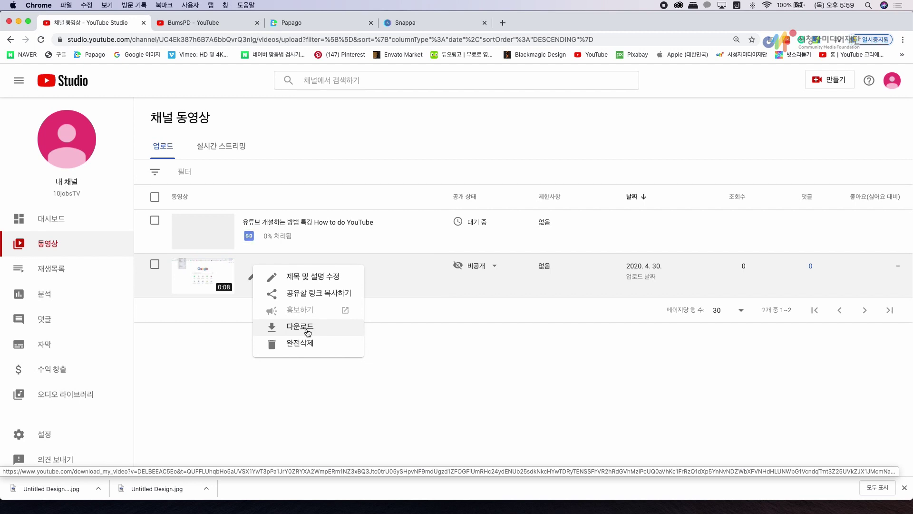
click(246, 341)
- Select the 유튜브 업로드 강의 video, acknowledge the permanent deletion warning for it, and cancel the deletion
click(155, 265)
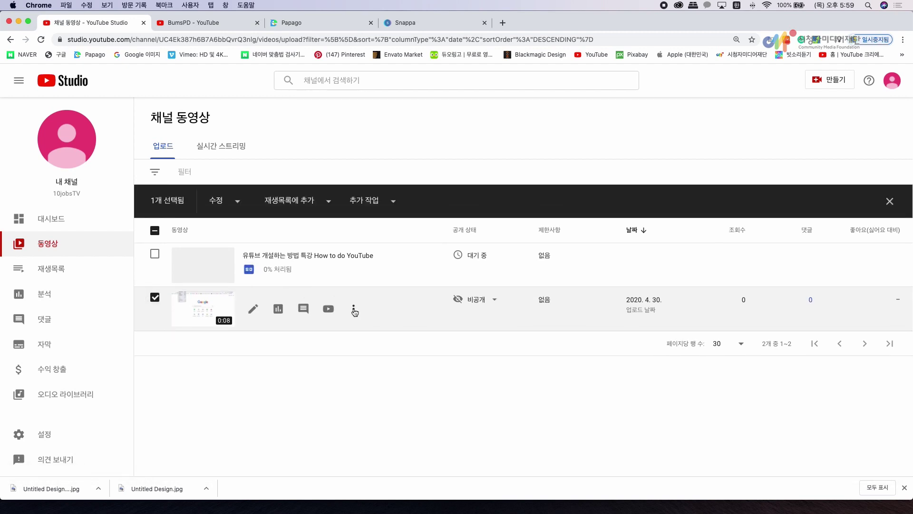
click(354, 309)
click(314, 379)
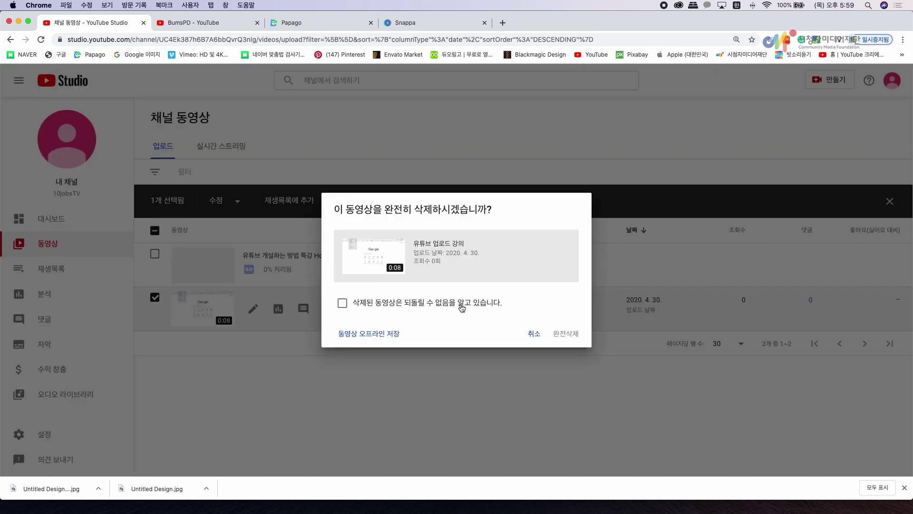
click(357, 305)
click(537, 336)
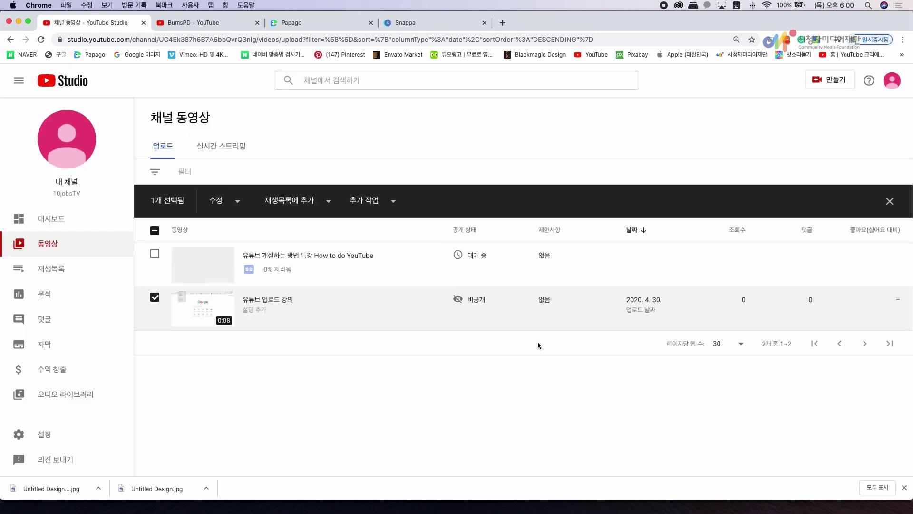